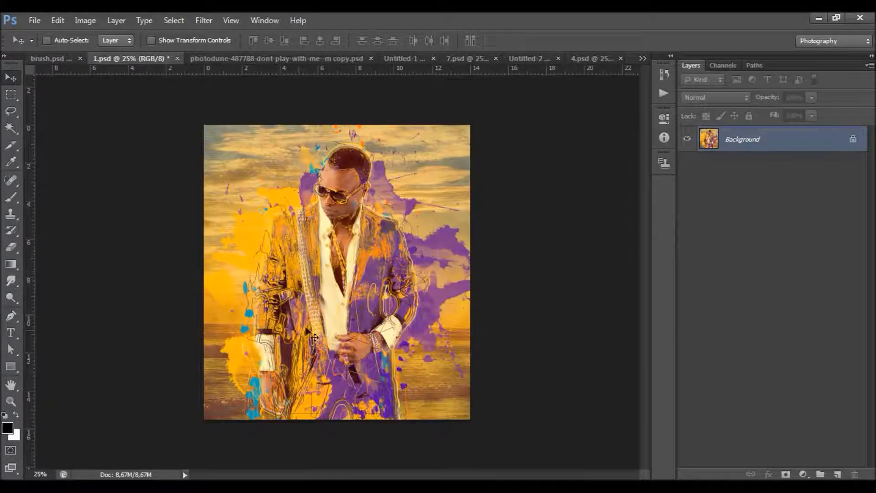
# Examine the paint-splatter effect up close in 1.psd and the photodune-487788 copy document
pyautogui.press('z')
pyautogui.click(335, 307)
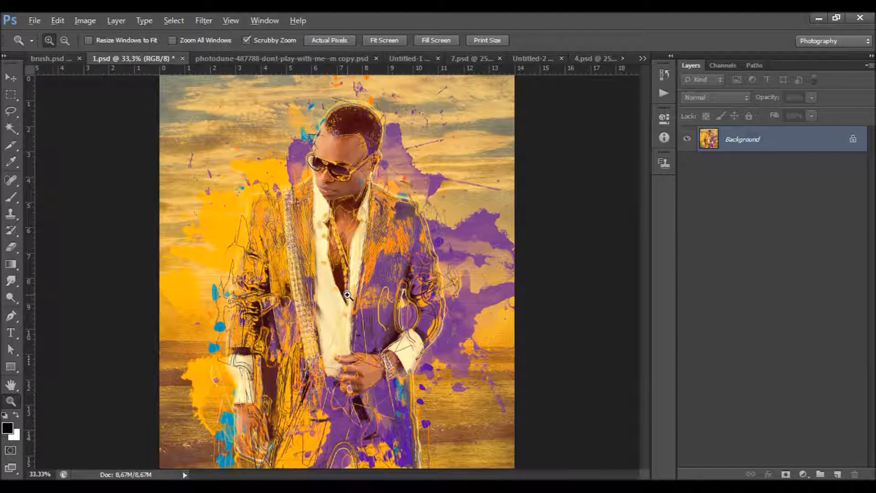
pyautogui.keyDown('alt'); pyautogui.click(345, 300); pyautogui.keyUp('alt')
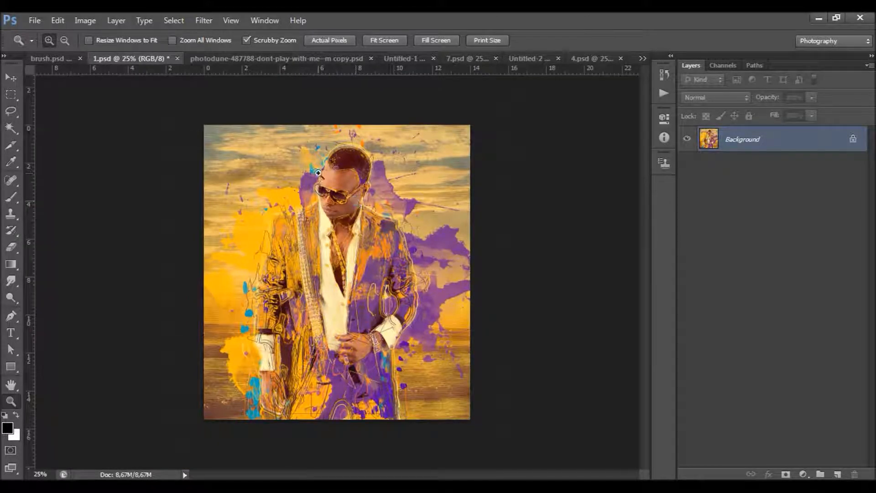
pyautogui.click(268, 60)
pyautogui.click(349, 294)
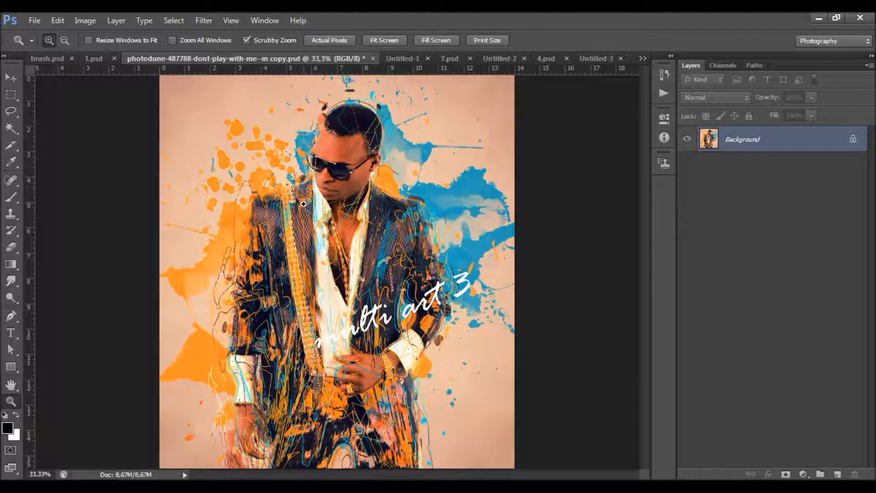
# Compare the source photos Untitled-1, Untitled-2 and Untitled-3 with their finished artworks 7.psd, 4.psd and 5.psd
pyautogui.click(406, 64)
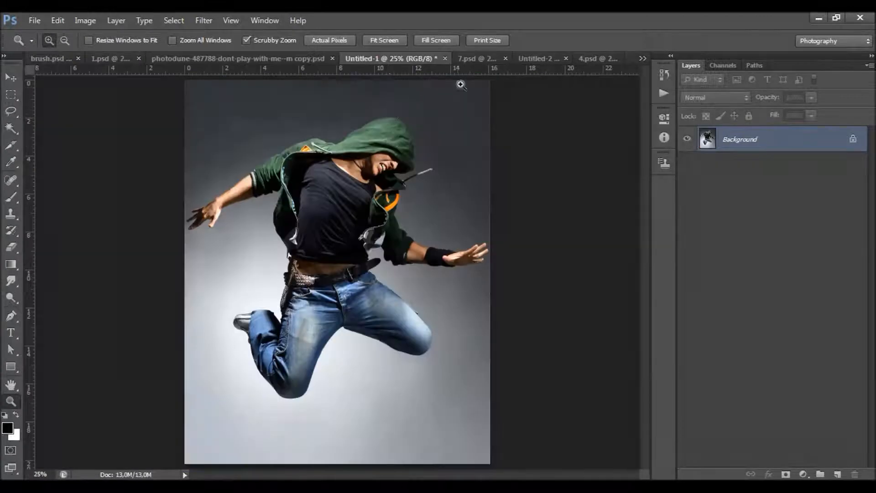
pyautogui.click(480, 59)
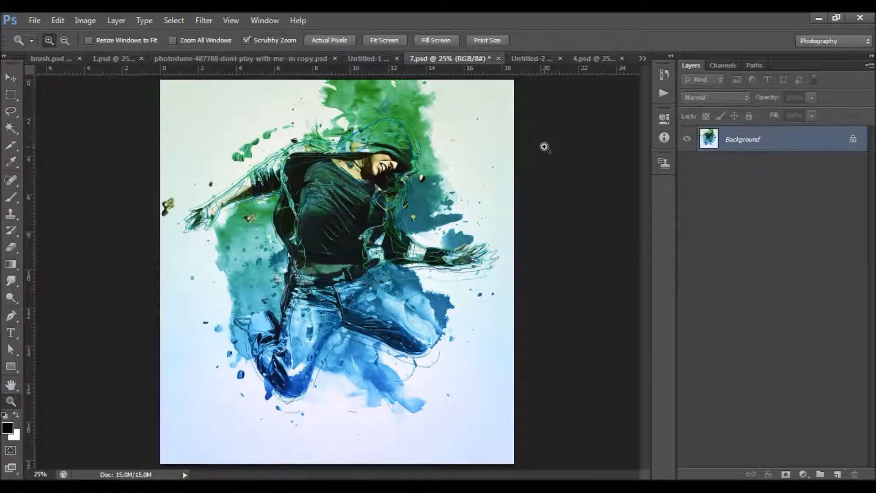
pyautogui.click(529, 58)
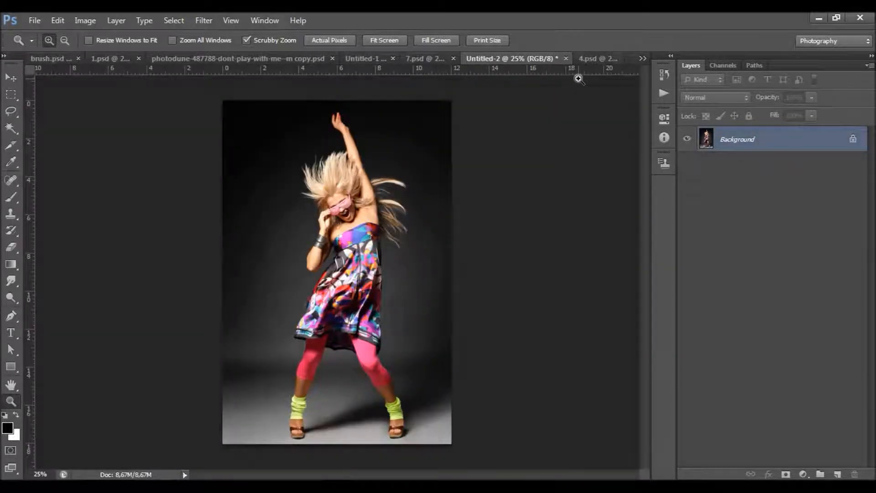
pyautogui.click(595, 58)
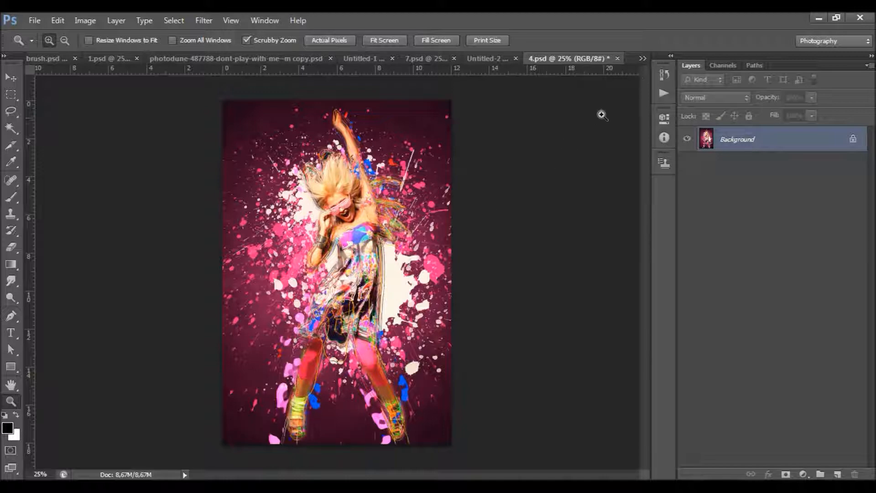
pyautogui.click(642, 59)
pyautogui.click(523, 165)
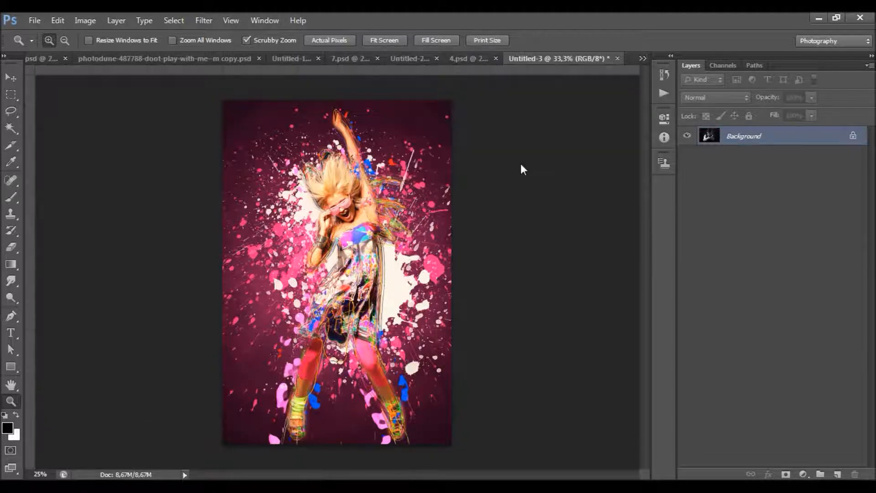
pyautogui.click(642, 58)
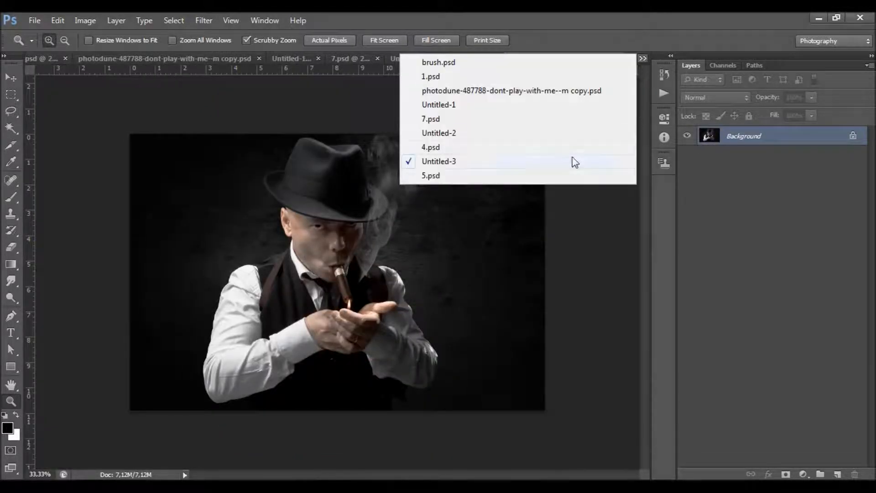
pyautogui.click(518, 177)
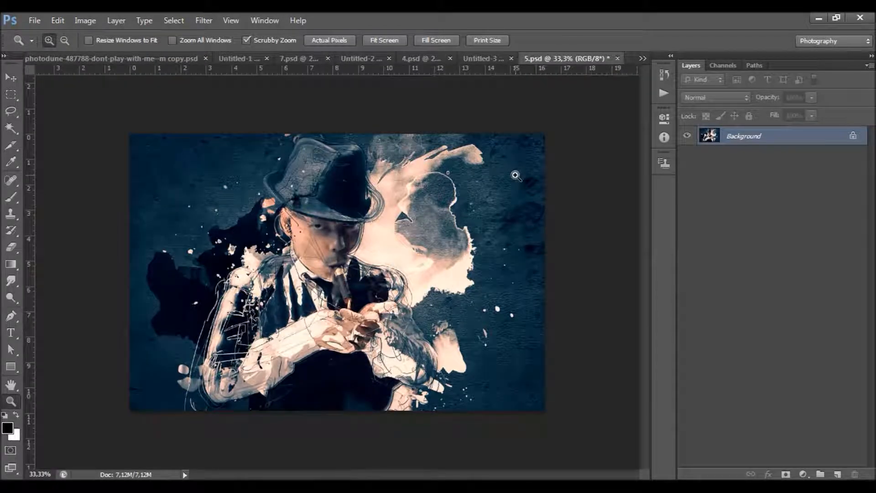
# Close all the example documents from 5.psd back to 1.psd, keeping only brush.psd open
pyautogui.click(614, 58)
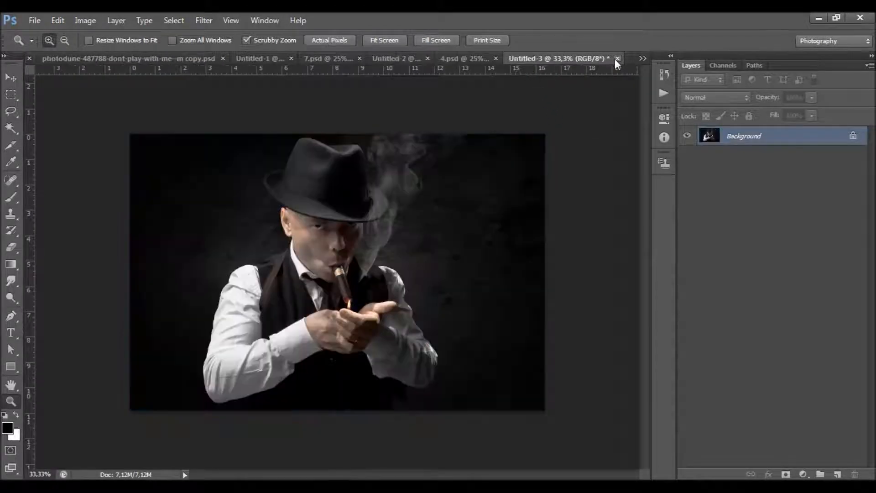
pyautogui.click(615, 59)
pyautogui.click(614, 58)
pyautogui.click(614, 59)
pyautogui.click(614, 58)
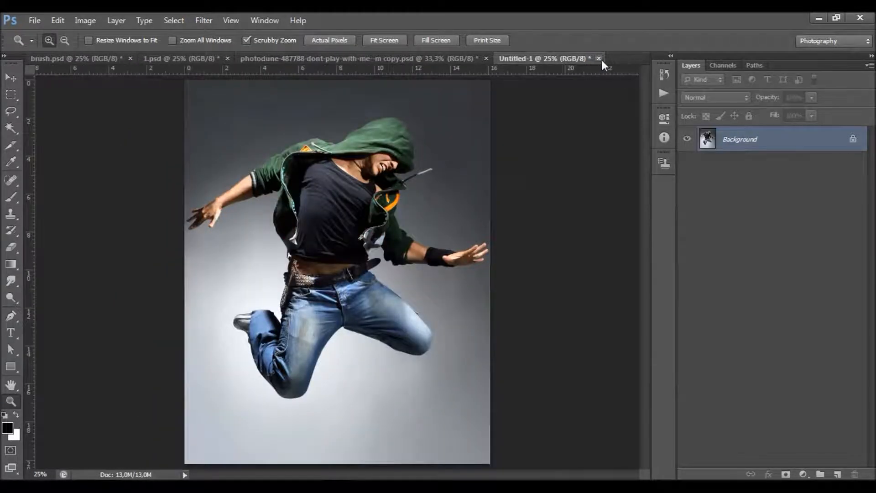
pyautogui.click(601, 59)
pyautogui.click(486, 59)
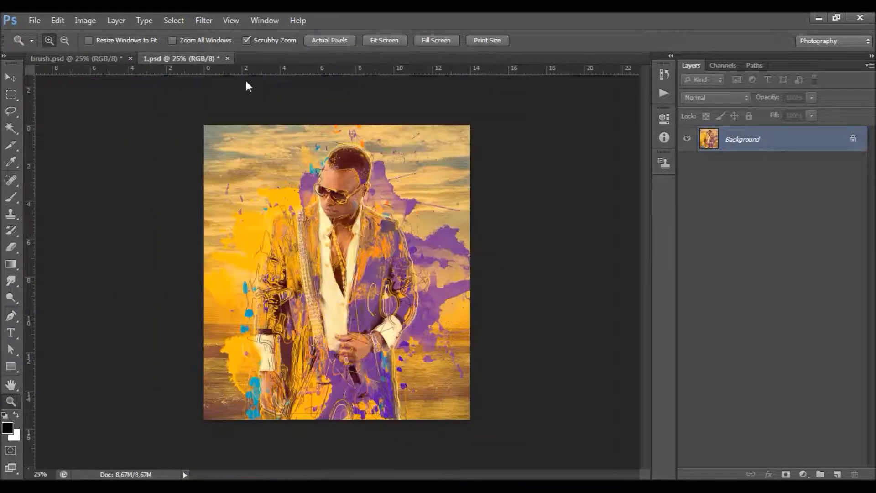
pyautogui.click(227, 59)
pyautogui.click(351, 246)
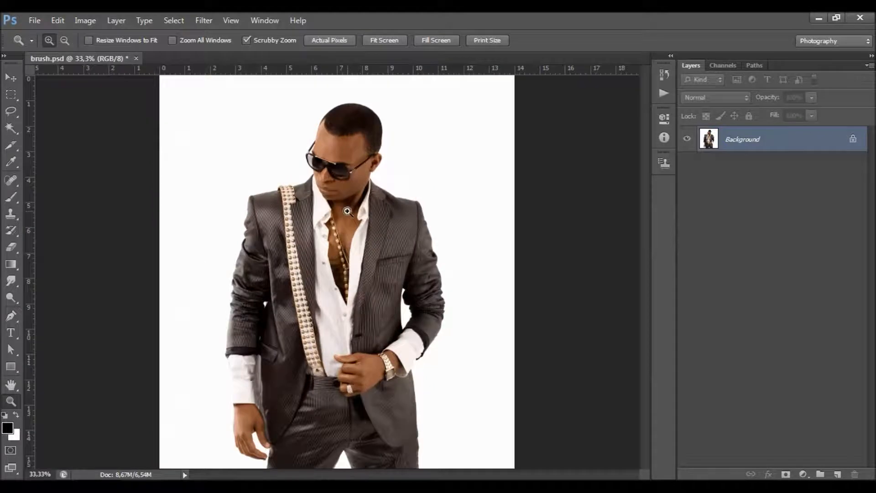
pyautogui.keyDown('alt'); pyautogui.click(328, 204); pyautogui.keyUp('alt')
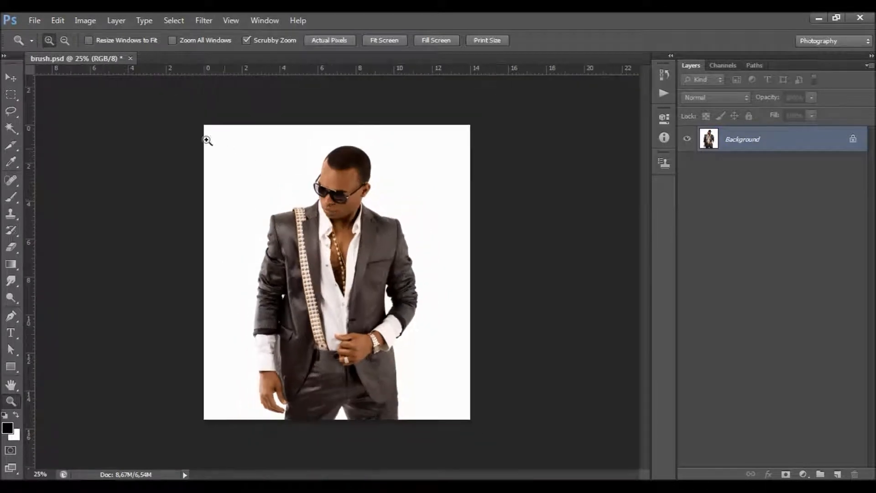
pyautogui.click(34, 21)
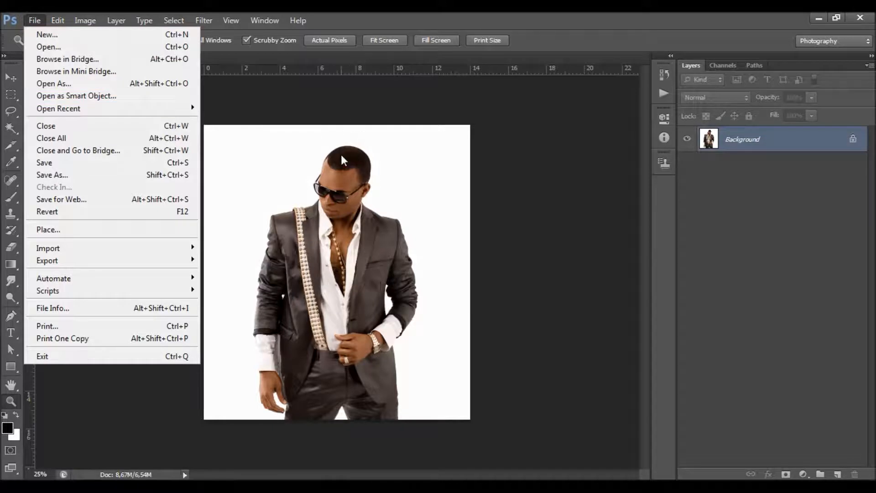
pyautogui.click(551, 41)
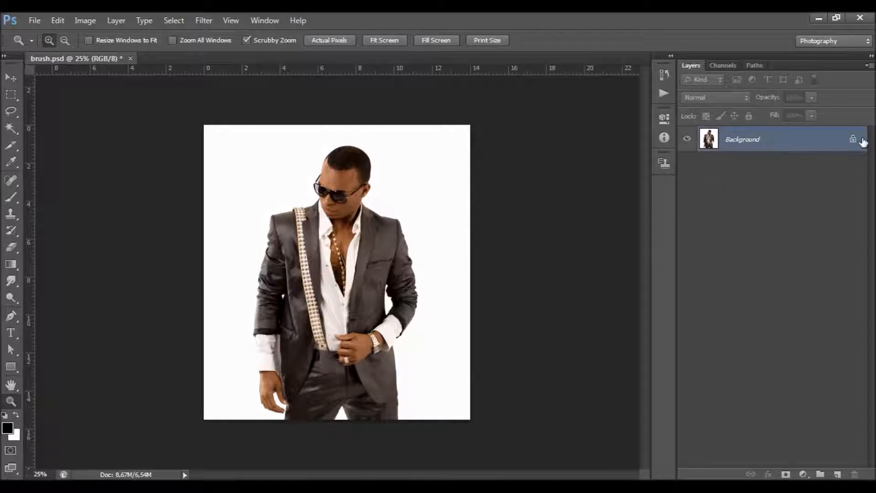
# Convert the locked Background into a regular layer and turn it back into the Background layer
pyautogui.keyDown('alt'); pyautogui.doubleClick(809, 142); pyautogui.keyUp('alt')
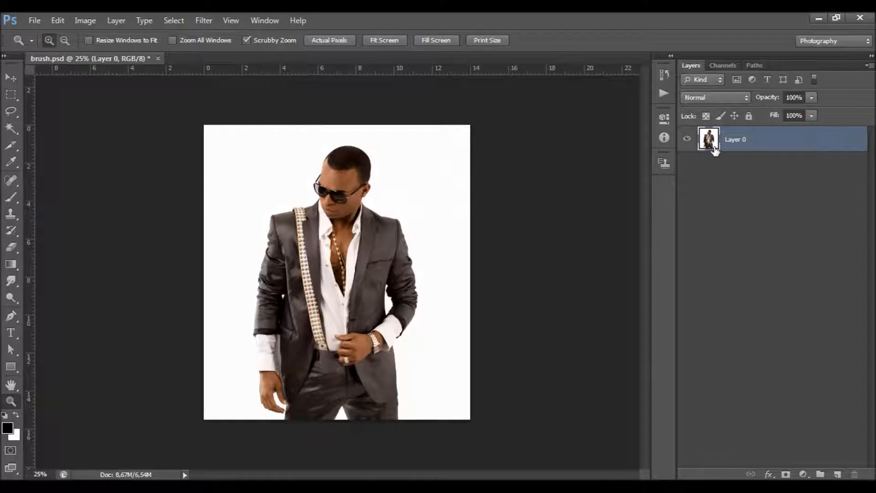
pyautogui.click(116, 20)
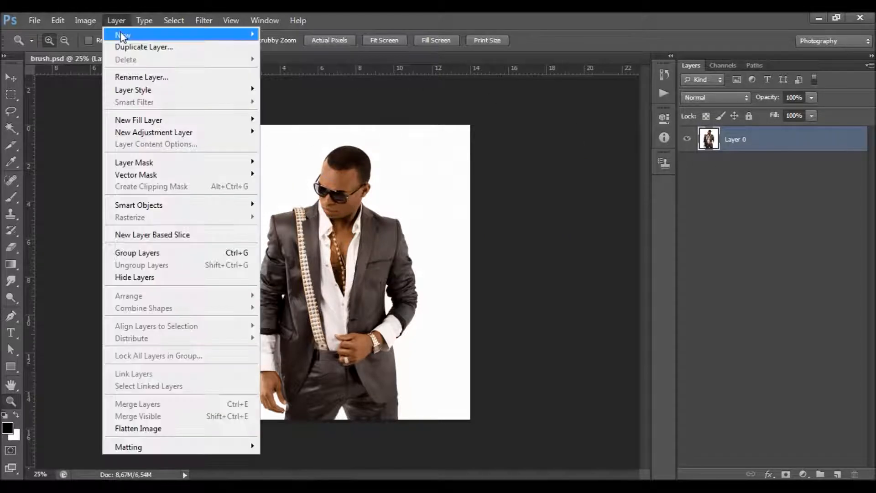
pyautogui.moveTo(252, 36)
pyautogui.click(354, 46)
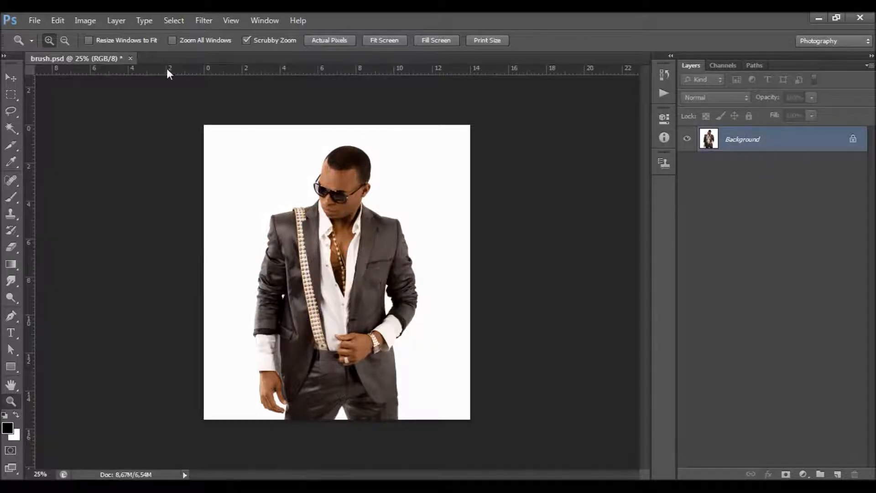
# Check the photo's colour mode, bit depth, pixel dimensions and resolution, keeping the current settings
pyautogui.click(85, 20)
pyautogui.moveTo(183, 35)
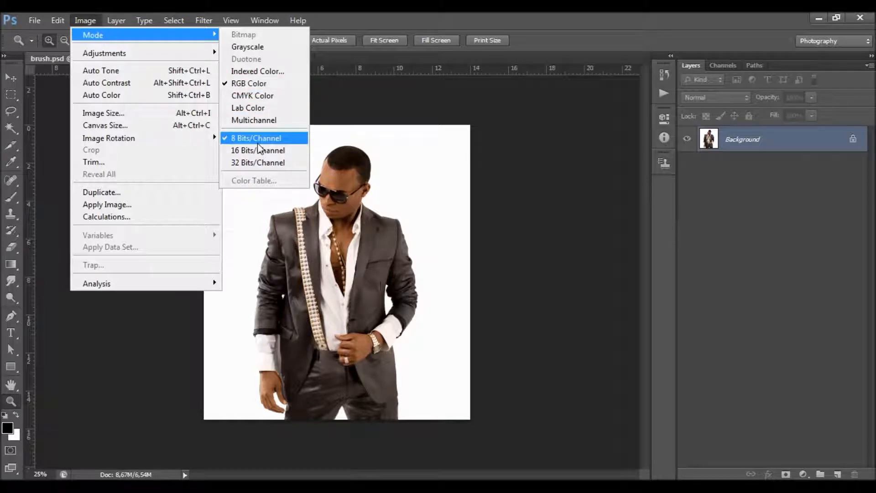
pyautogui.click(215, 113)
pyautogui.click(460, 241)
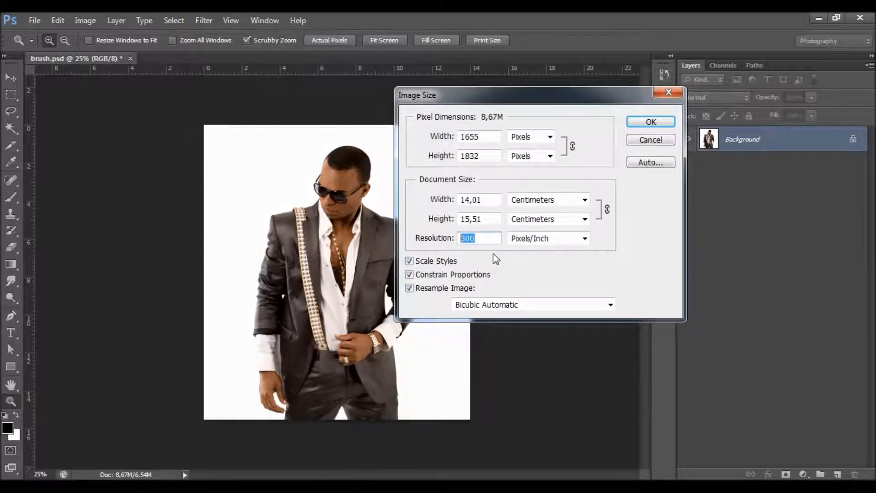
pyautogui.click(478, 156)
pyautogui.moveTo(479, 156); pyautogui.dragTo(455, 137)
pyautogui.click(479, 138)
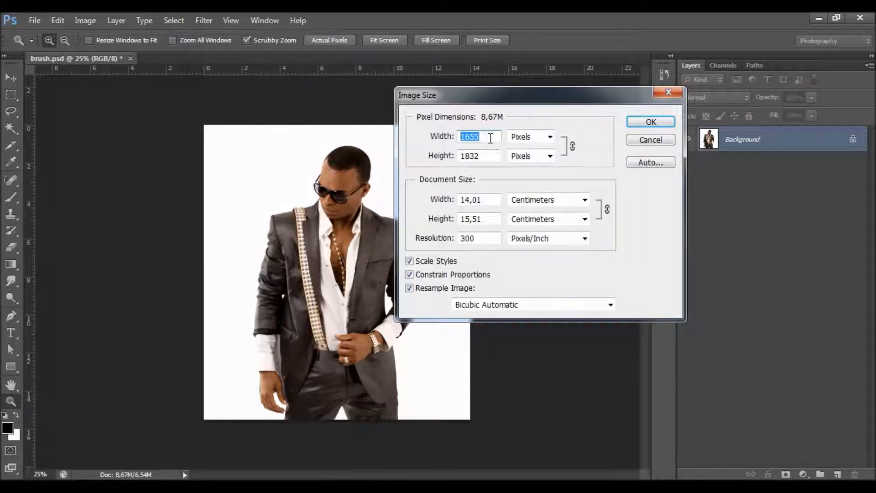
pyautogui.click(647, 123)
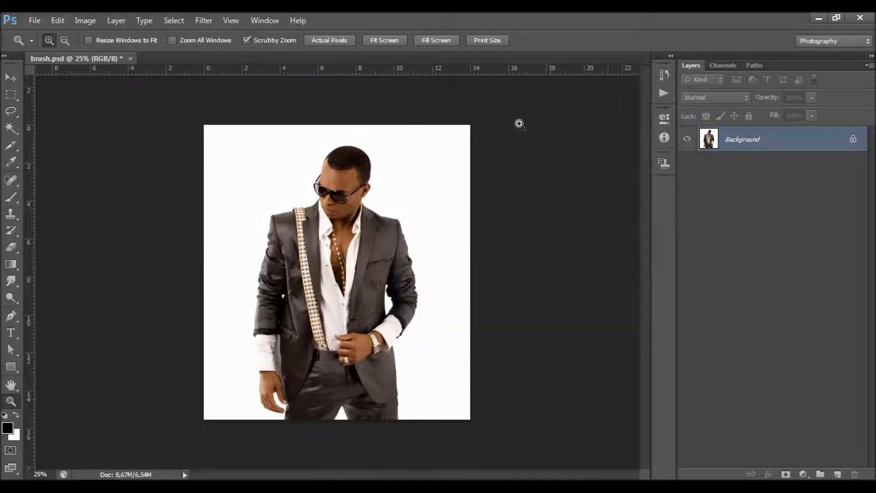
# Load the MultiArt 3 action set, expand it and select its MultiArt 3 action
pyautogui.click(264, 20)
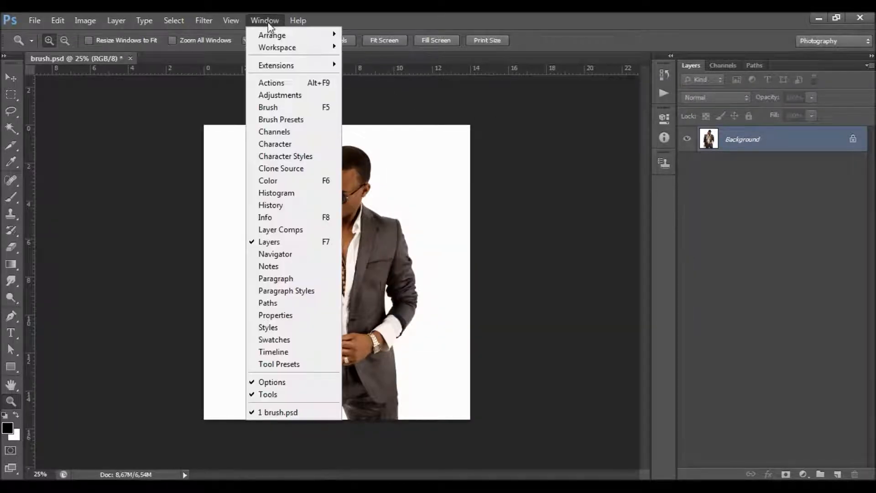
pyautogui.click(289, 83)
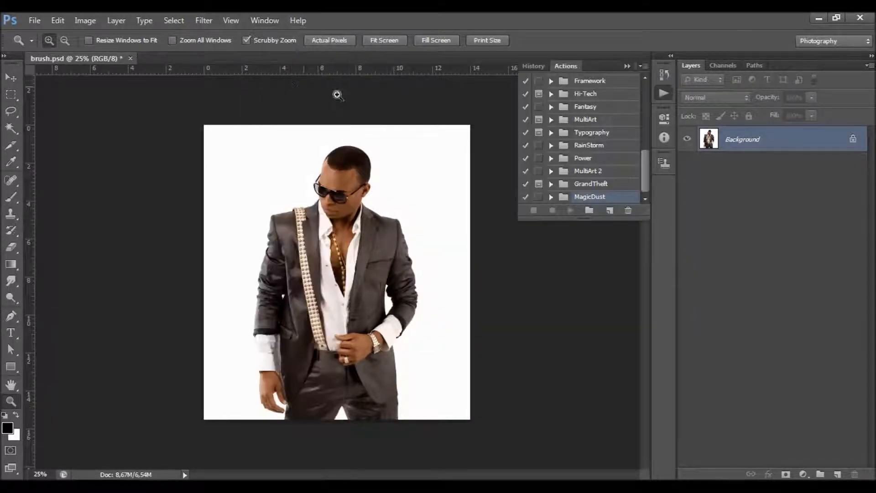
pyautogui.click(640, 65)
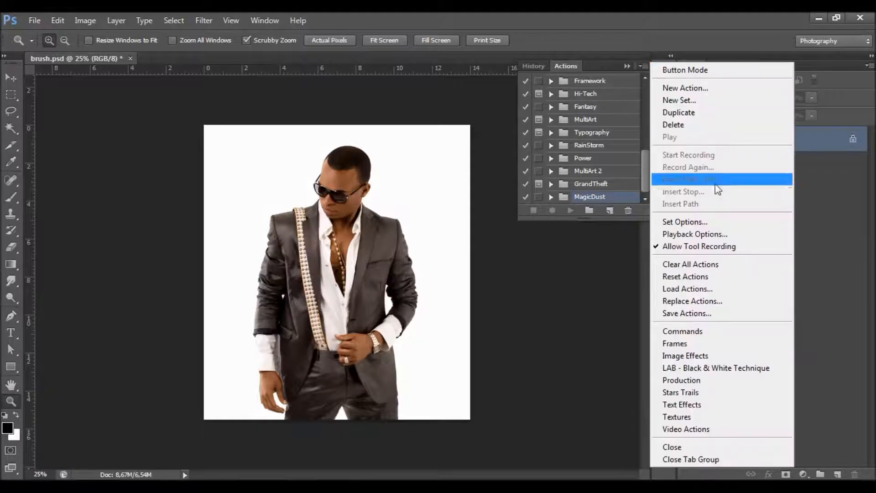
pyautogui.click(705, 290)
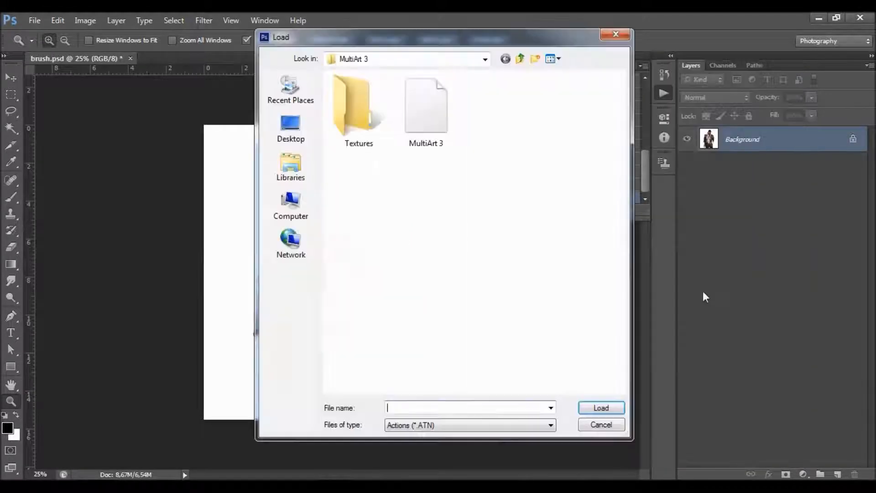
pyautogui.click(448, 145)
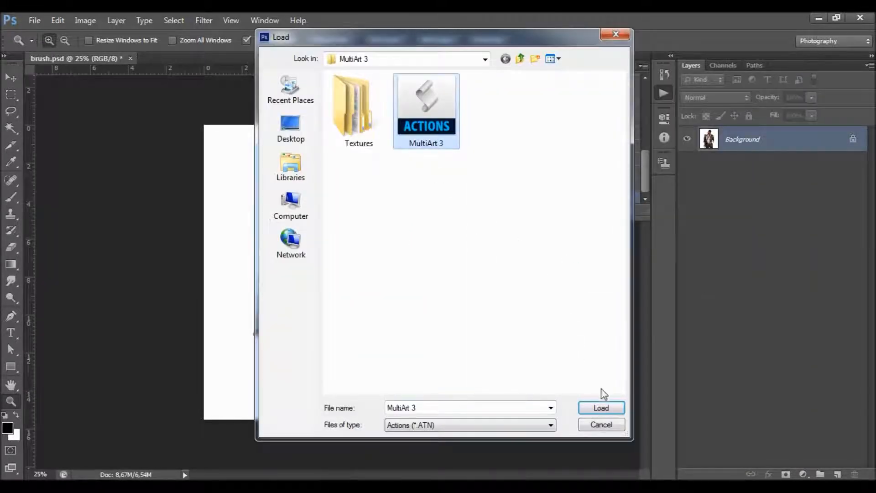
pyautogui.click(601, 407)
pyautogui.click(550, 197)
pyautogui.click(590, 183)
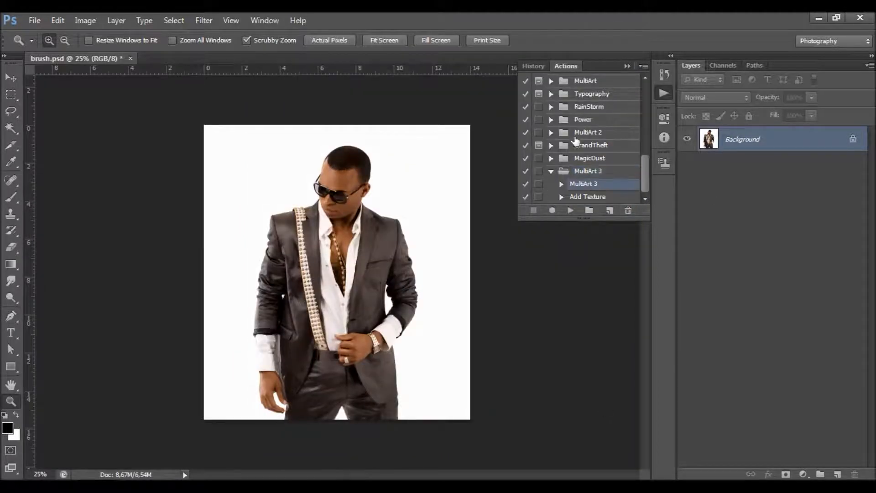
# Add a new layer above the Background and name it brush
pyautogui.click(837, 474)
pyautogui.doubleClick(739, 144)
pyautogui.write('b')
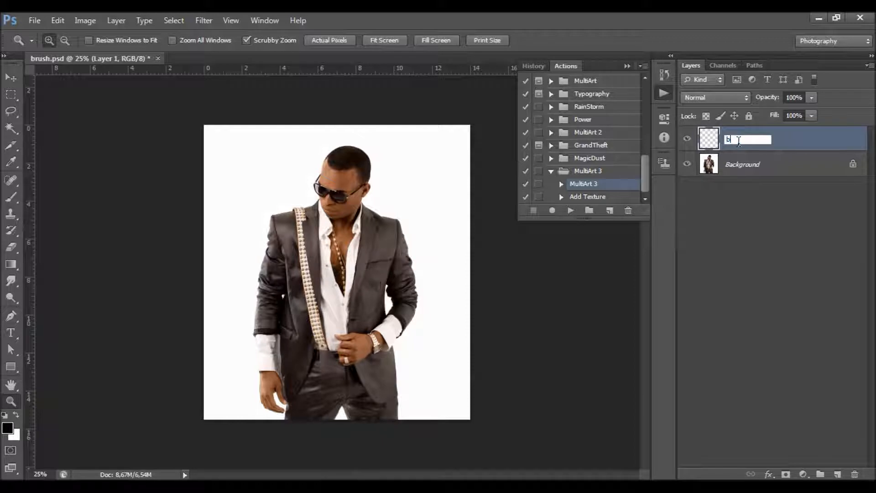
pyautogui.press('Return')
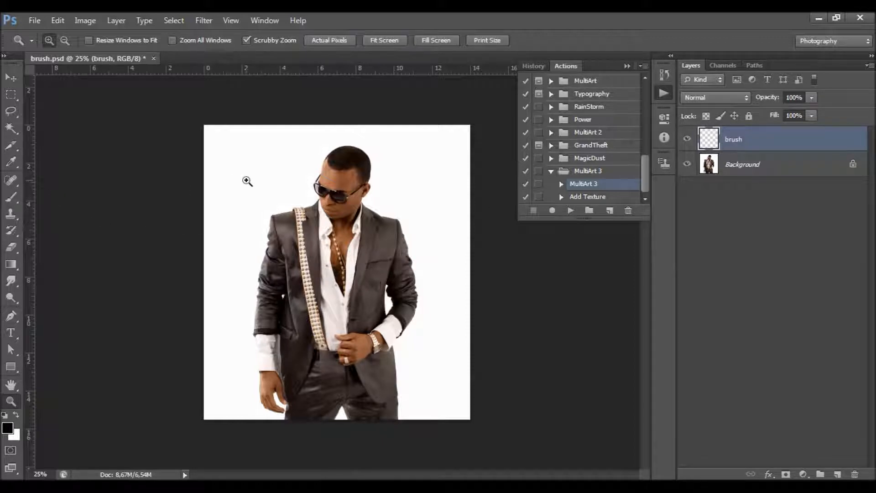
# Paint over the man's face, jacket and torso on the brush layer with a soft red 175 px brush
pyautogui.press('b')
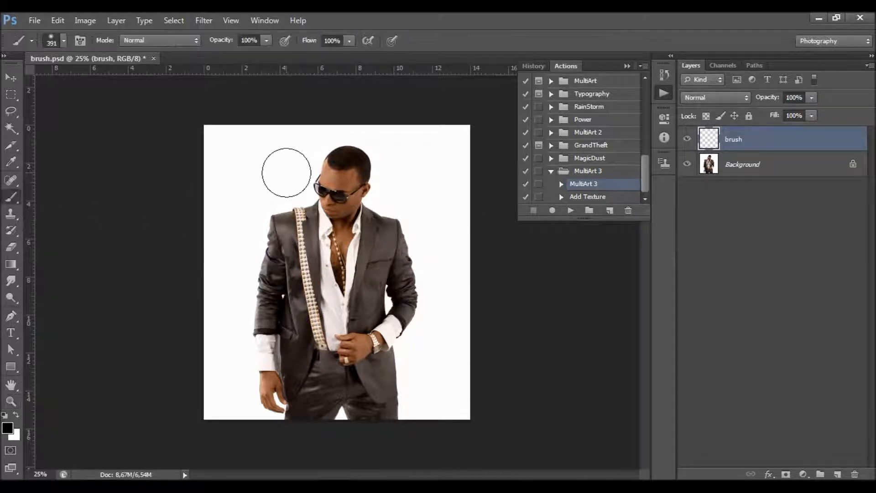
pyautogui.click(7, 428)
pyautogui.write('255')
pyautogui.press('Return')
pyautogui.press('[')
pyautogui.moveTo(337, 159)
pyautogui.mouseDown()
pyautogui.moveTo(325, 232)
pyautogui.moveTo(339, 234)
pyautogui.moveTo(313, 259)
pyautogui.moveTo(292, 241)
pyautogui.moveTo(287, 264)
pyautogui.moveTo(307, 284)
pyautogui.moveTo(315, 342)
pyautogui.moveTo(331, 334)
pyautogui.moveTo(340, 305)
pyautogui.mouseUp()
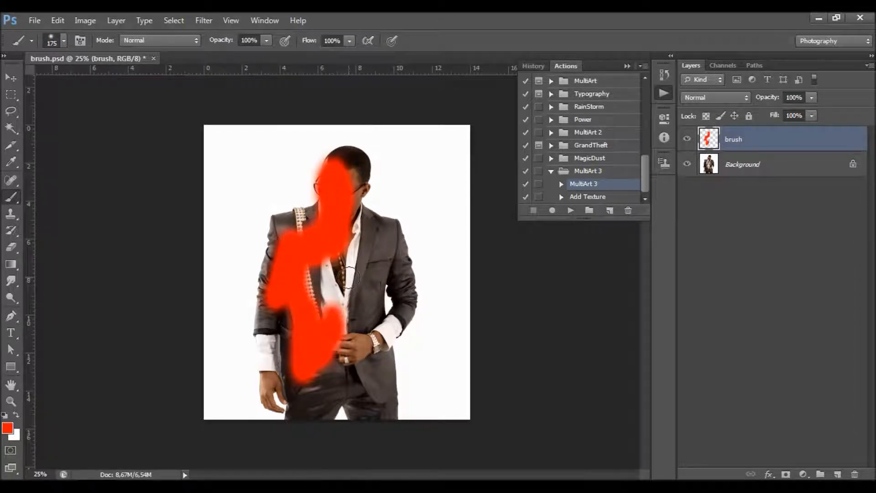
# Close the current document without saving its changes and open the brush PSD file from the Desktop
pyautogui.click(154, 58)
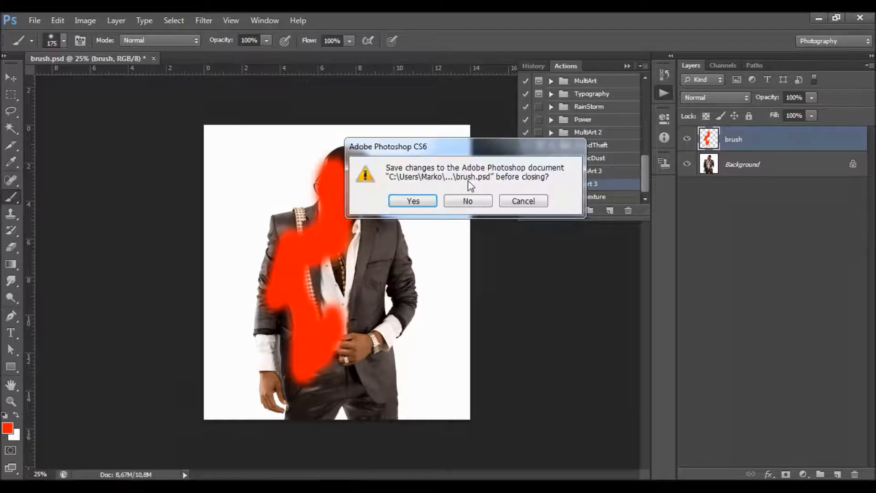
pyautogui.click(461, 200)
pyautogui.click(37, 21)
pyautogui.click(35, 43)
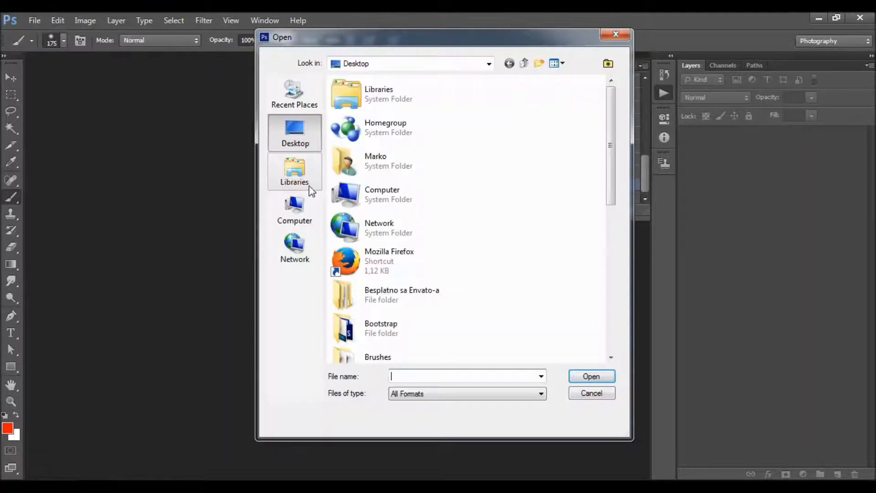
pyautogui.write('bo')
pyautogui.scroll(-3, 400, 274)
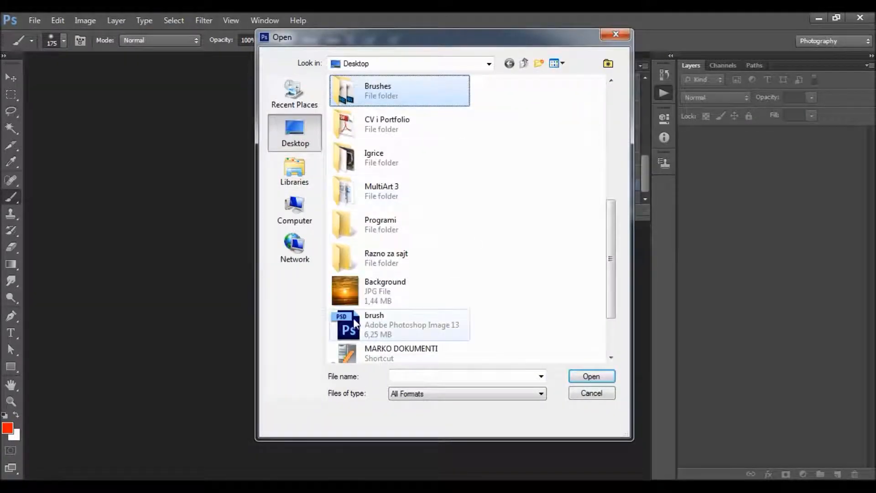
pyautogui.doubleClick(387, 329)
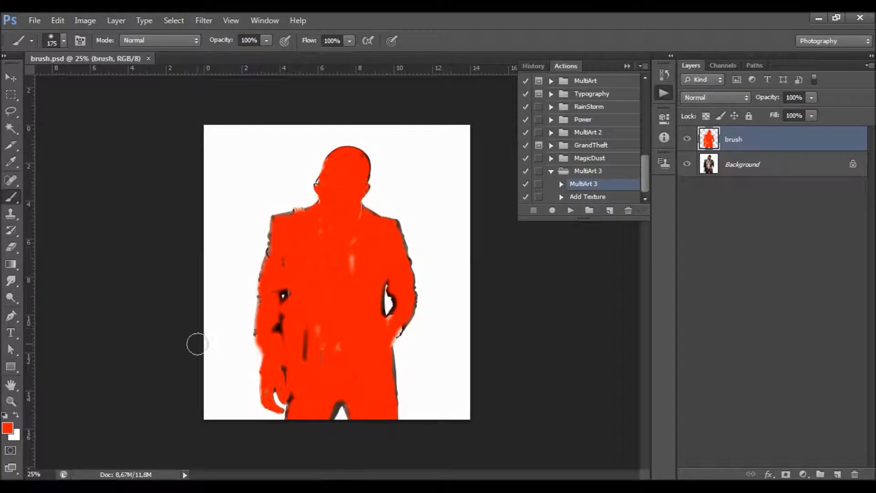
# Run the MultiArt 3 action on the reopened document with its brush layer selected
pyautogui.press('z')
pyautogui.click(325, 271)
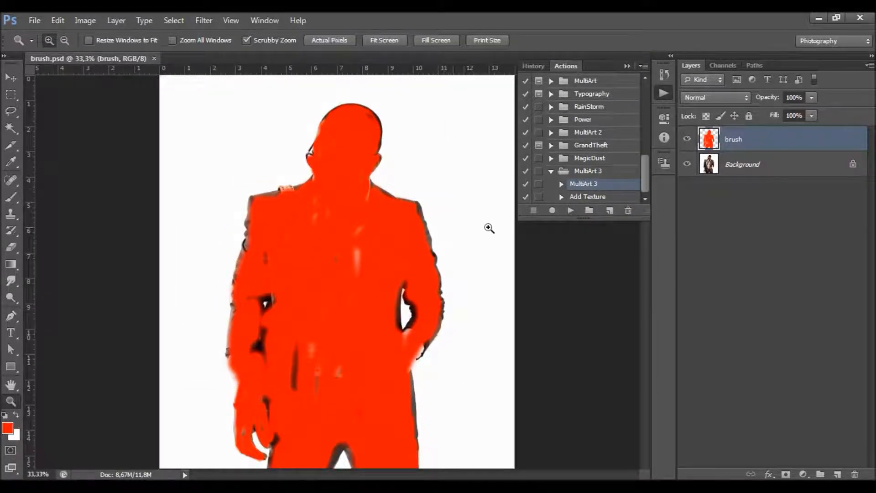
pyautogui.keyDown('alt'); pyautogui.click(413, 269); pyautogui.keyUp('alt')
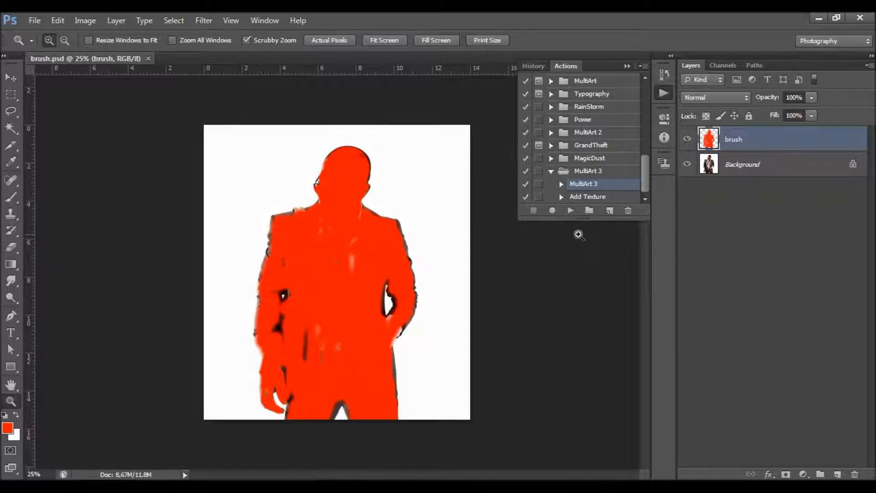
pyautogui.click(570, 210)
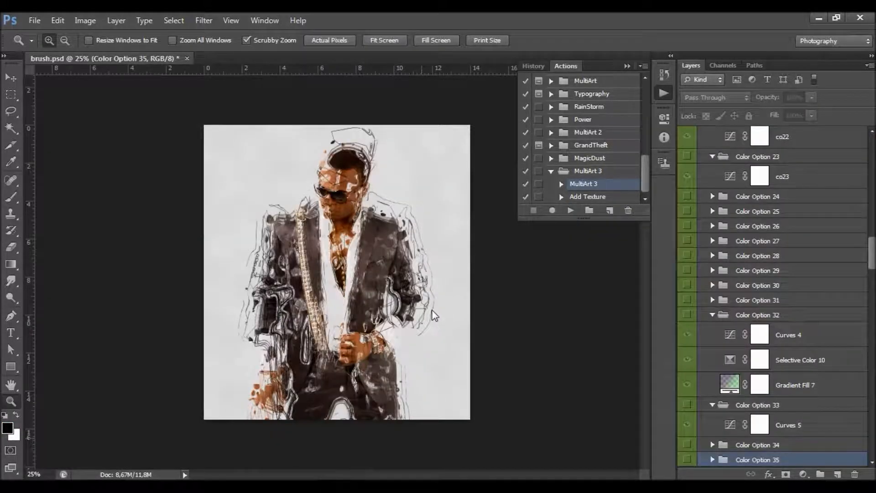
pyautogui.click(626, 66)
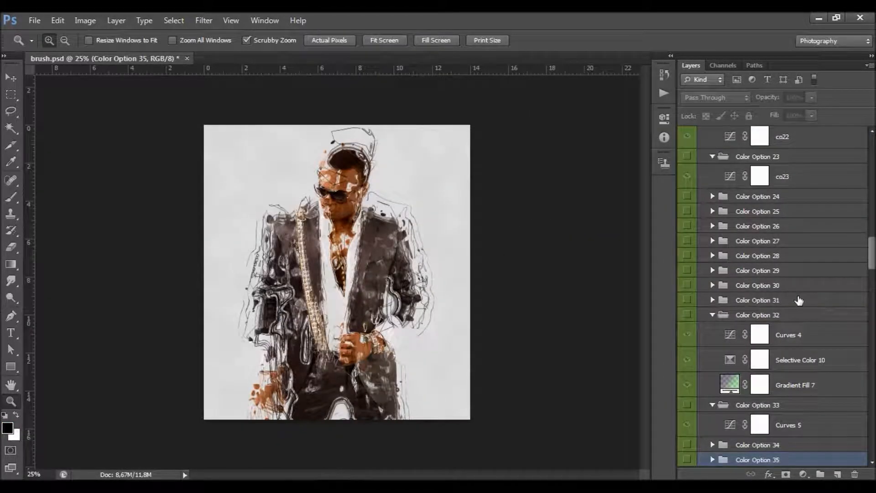
# Collapse all the layer groups generated by the action
pyautogui.scroll(-5, 797, 297)
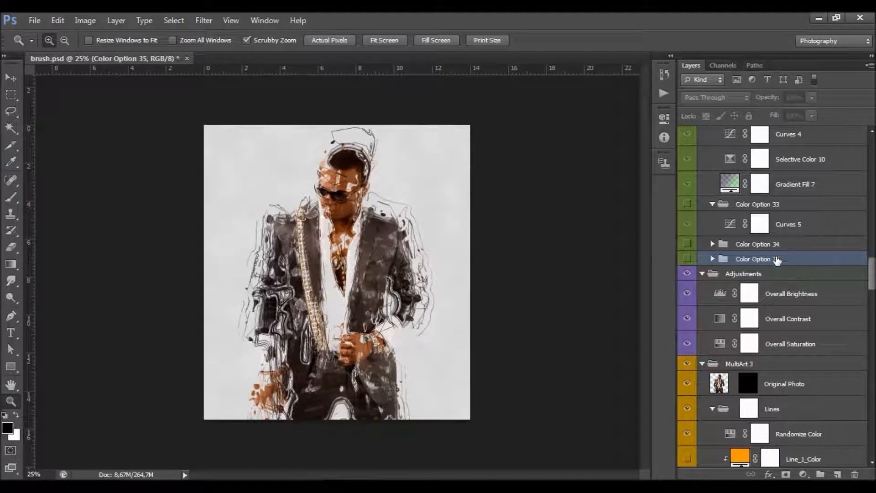
pyautogui.click(730, 277)
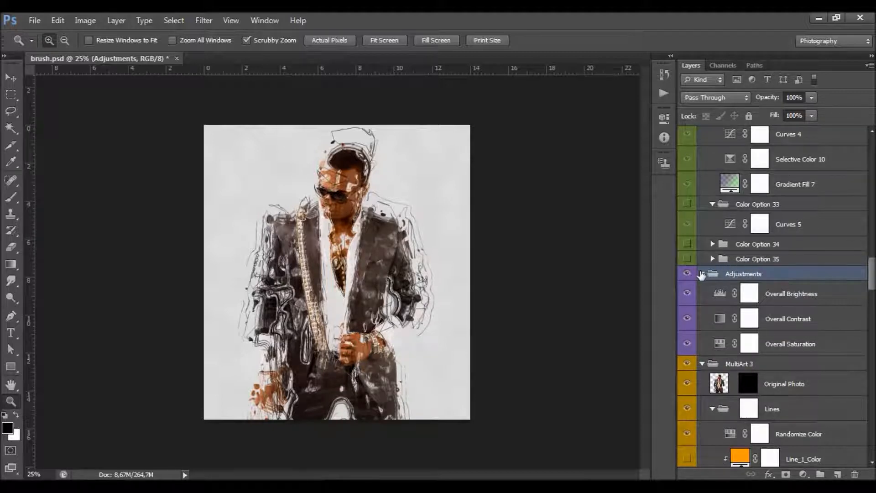
pyautogui.keyDown('ctrl'); pyautogui.click(702, 276); pyautogui.keyUp('ctrl')
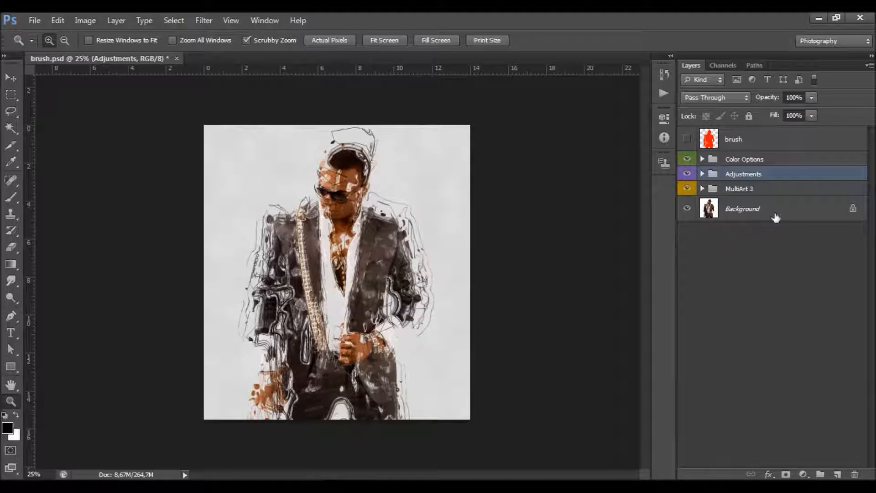
# Look inside the Adjustments, Color Options and MultiArt 3 groups, collapsing each one again
pyautogui.click(702, 173)
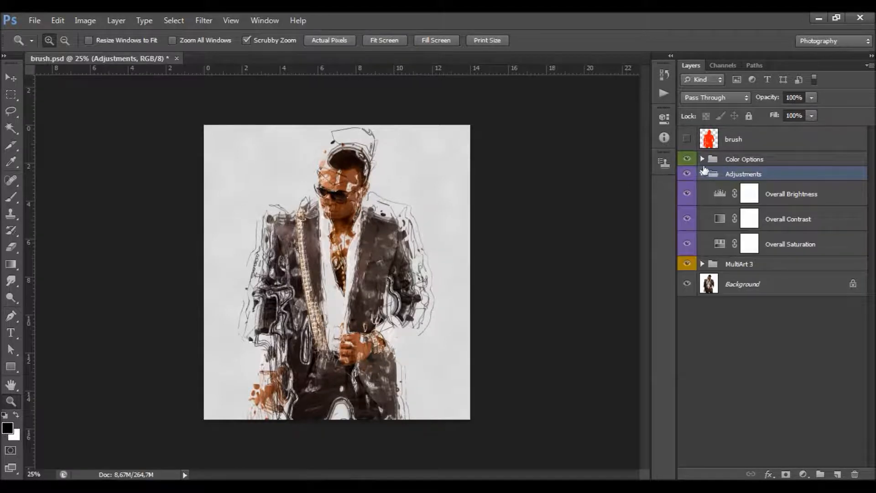
pyautogui.click(702, 173)
pyautogui.click(703, 159)
pyautogui.click(702, 159)
pyautogui.click(701, 188)
pyautogui.click(702, 189)
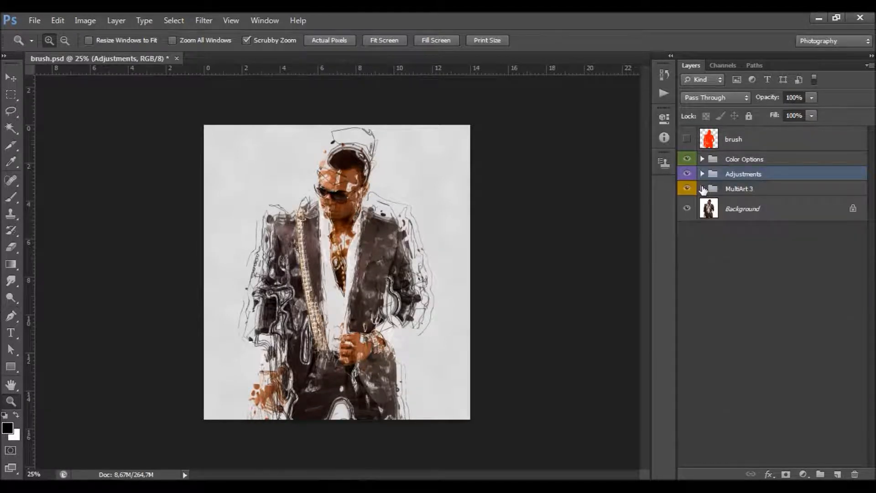
# Make the brush layer visible and select the Color Options, Adjustments and MultiArt 3 groups to check their layer commands
pyautogui.click(741, 139)
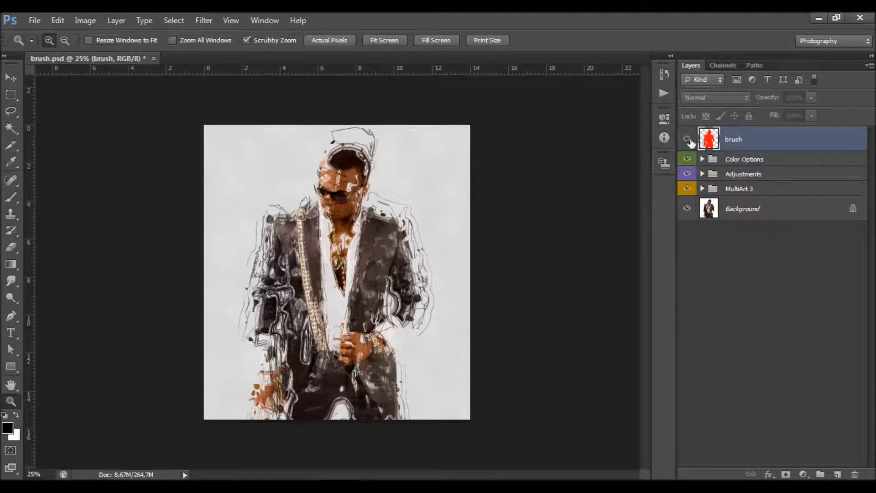
pyautogui.click(687, 139)
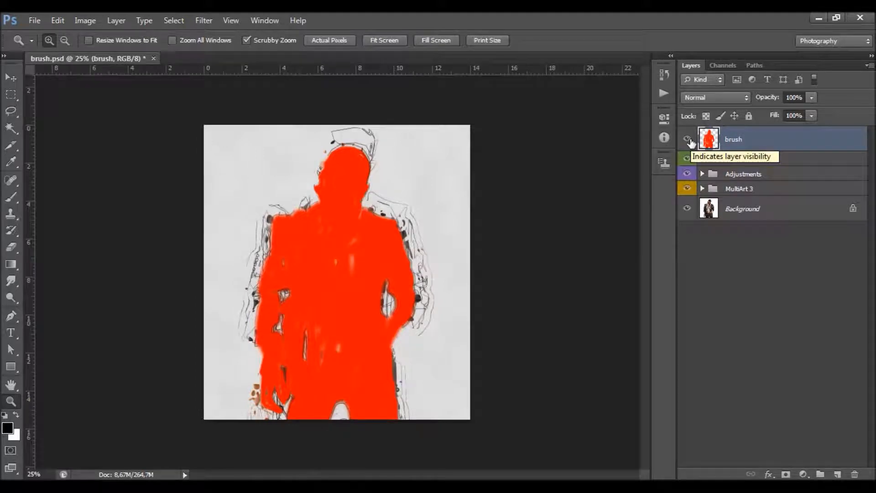
pyautogui.click(737, 159)
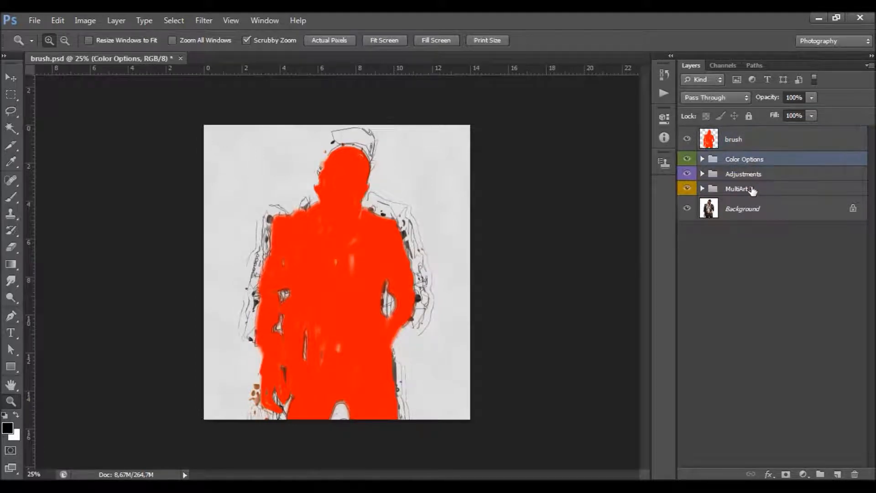
pyautogui.keyDown('shift'); pyautogui.click(785, 189); pyautogui.keyUp('shift')
pyautogui.rightClick(782, 170)
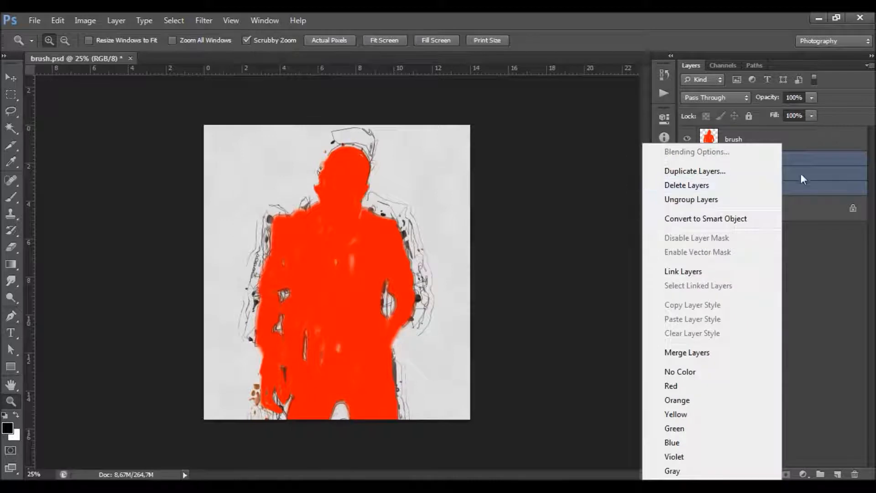
pyautogui.press('Escape')
# Bring the action list back into view, reselect the brush layer and hide it
pyautogui.click(664, 94)
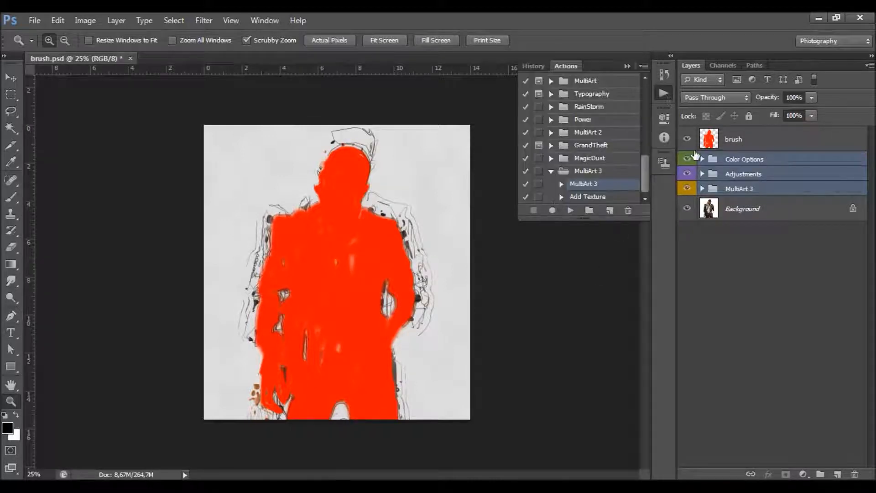
pyautogui.click(737, 142)
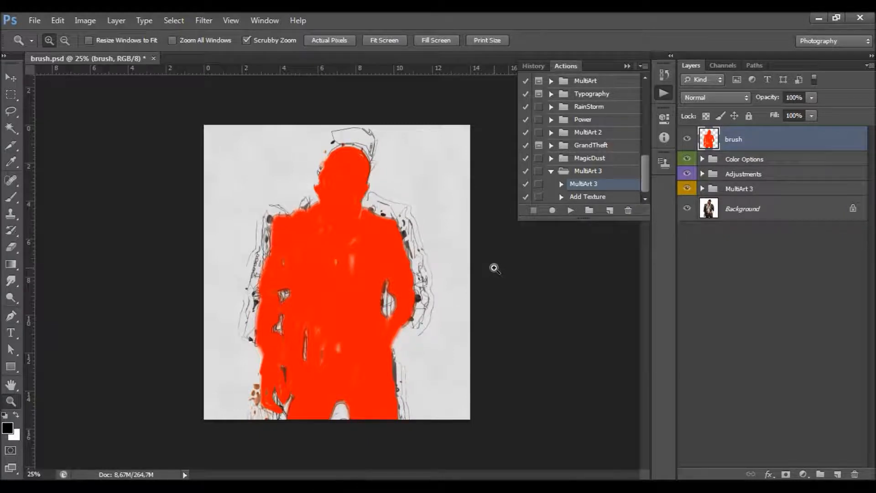
pyautogui.click(686, 138)
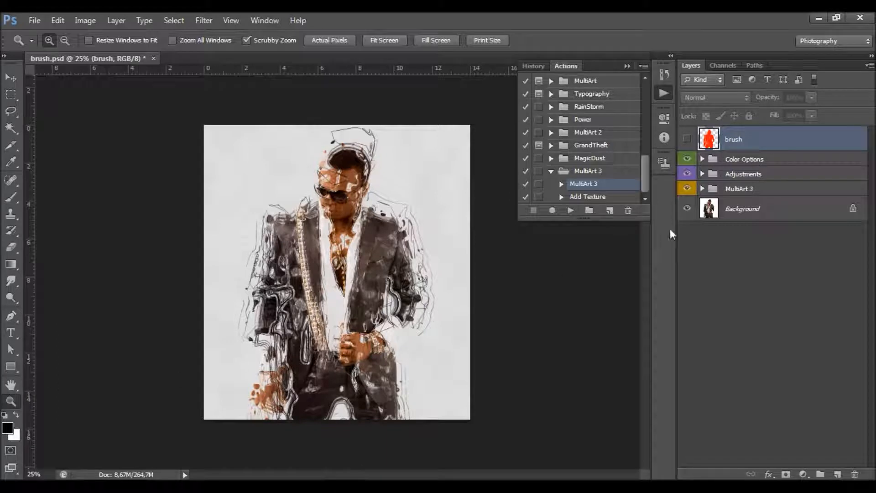
# Expand the Color Options group and preview Color Option 25 on the artwork, hiding it again
pyautogui.click(742, 159)
pyautogui.click(702, 159)
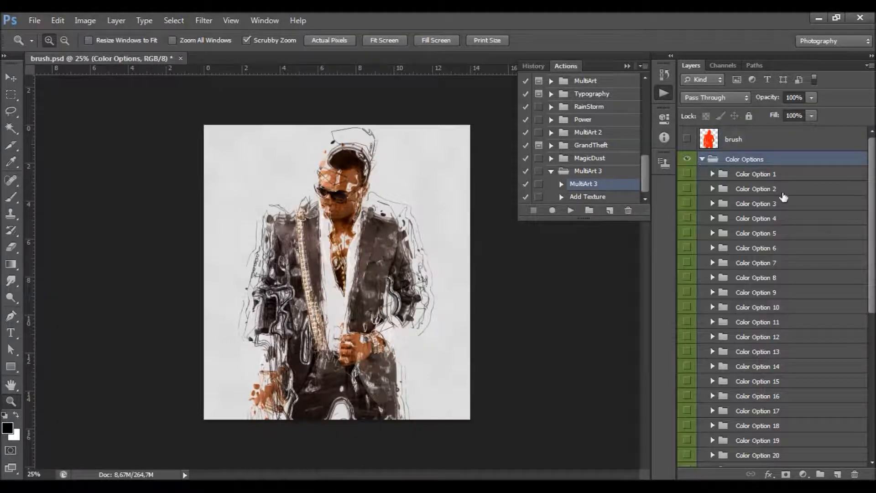
pyautogui.scroll(-6, 794, 194)
pyautogui.scroll(-3, 794, 193)
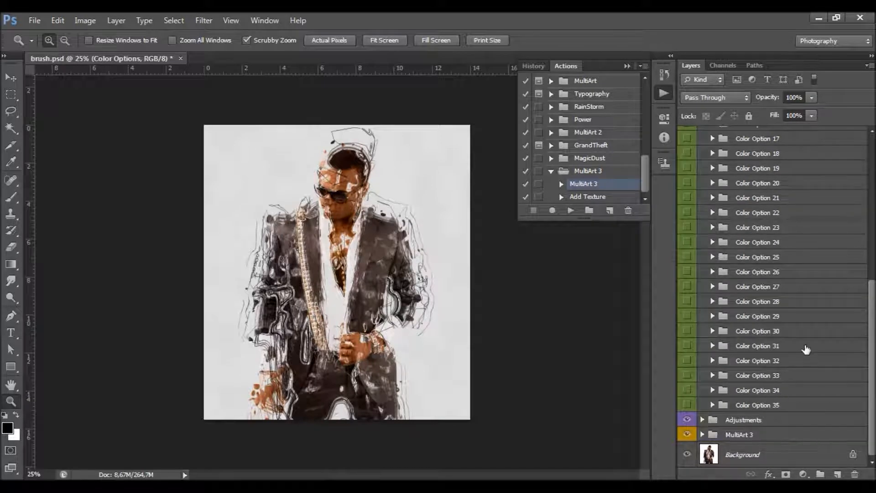
pyautogui.click(687, 257)
pyautogui.click(743, 257)
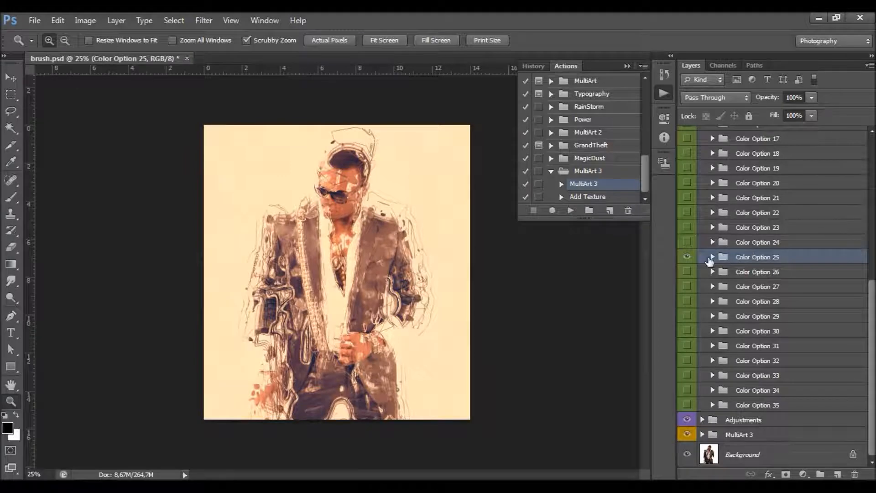
pyautogui.click(687, 257)
# Show Color Option 14 and lower its opacity to 56%
pyautogui.scroll(3, 710, 260)
pyautogui.click(686, 219)
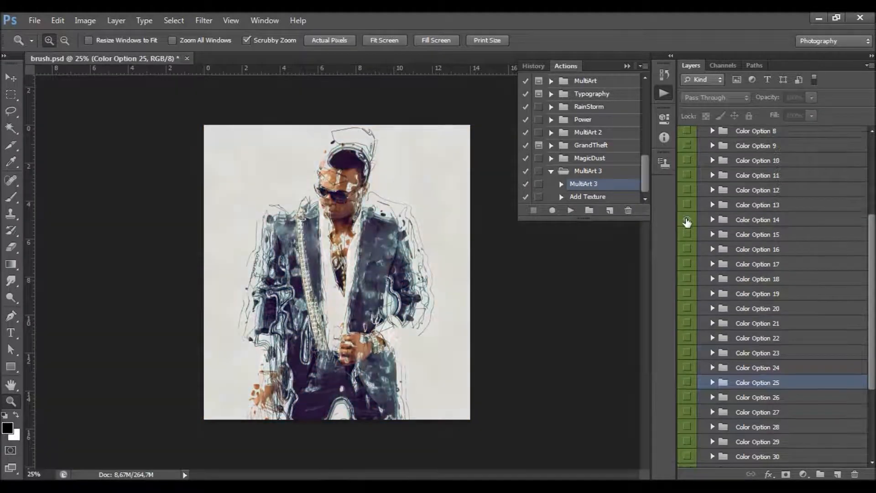
pyautogui.scroll(-2, 748, 205)
pyautogui.scroll(4, 756, 196)
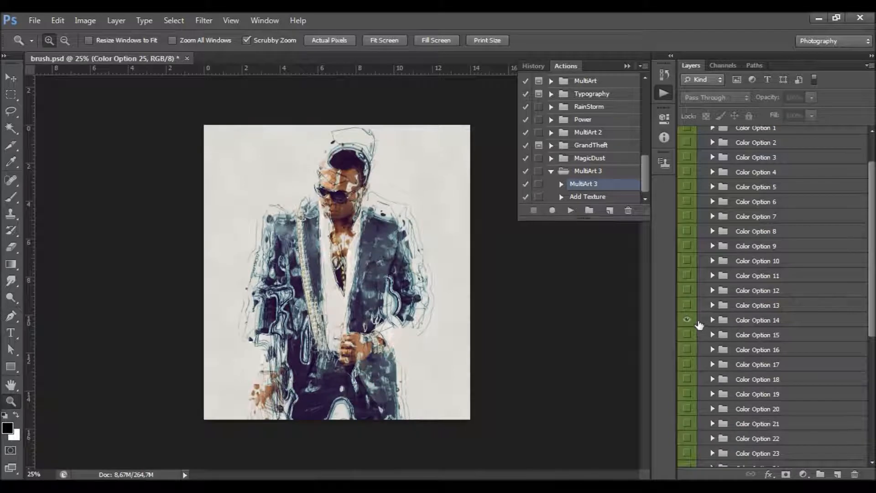
pyautogui.click(741, 321)
pyautogui.click(810, 97)
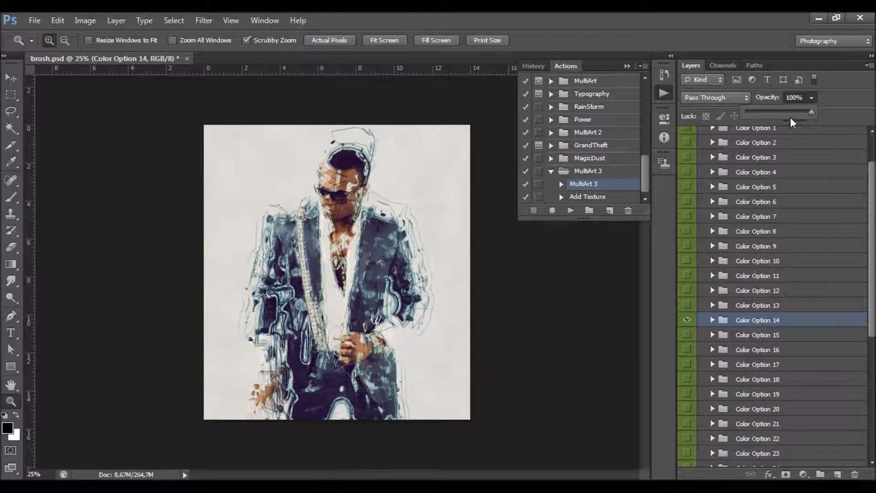
pyautogui.moveTo(797, 113)
pyautogui.mouseDown()
pyautogui.moveTo(767, 123)
pyautogui.moveTo(782, 113)
pyautogui.mouseUp()
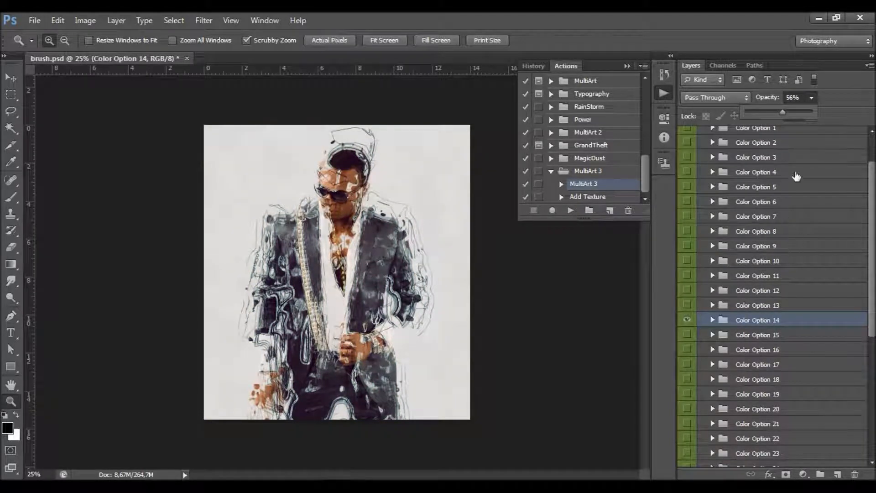
# Show Color Option 10 as well and reduce its opacity to 36%
pyautogui.click(686, 261)
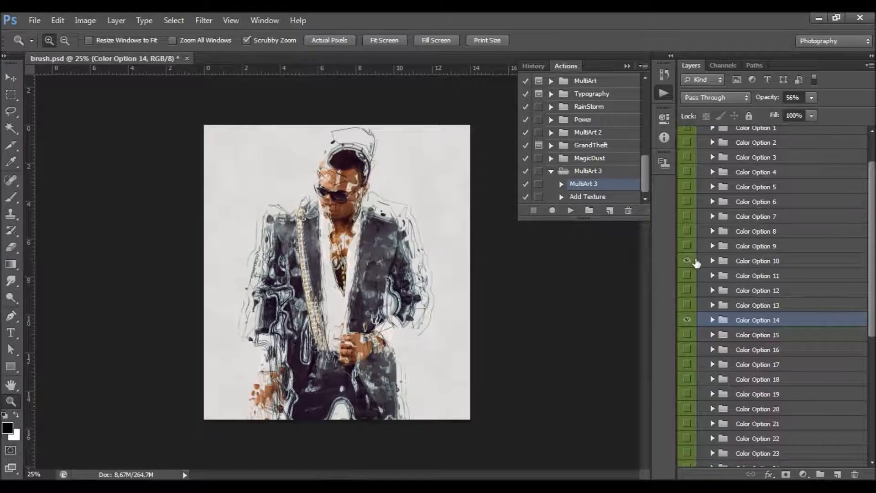
pyautogui.click(761, 261)
pyautogui.moveTo(811, 99); pyautogui.dragTo(754, 118)
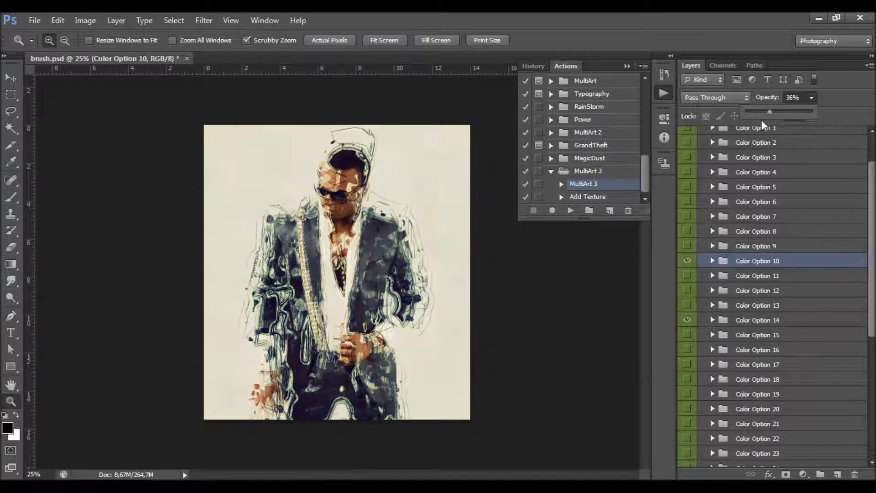
# Restore Color Option 14 to 100% opacity, hide Color Options 10 and 14, and collapse the Color Options group
pyautogui.click(686, 261)
pyautogui.click(725, 320)
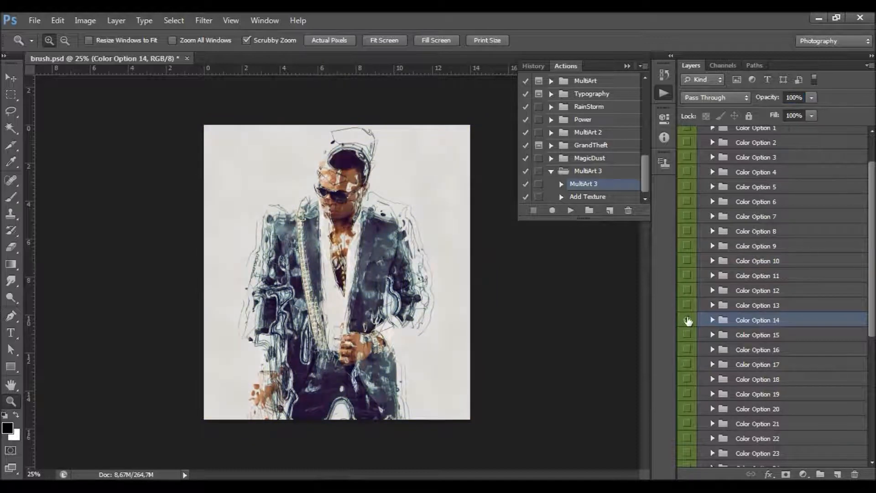
pyautogui.click(686, 319)
pyautogui.click(721, 305)
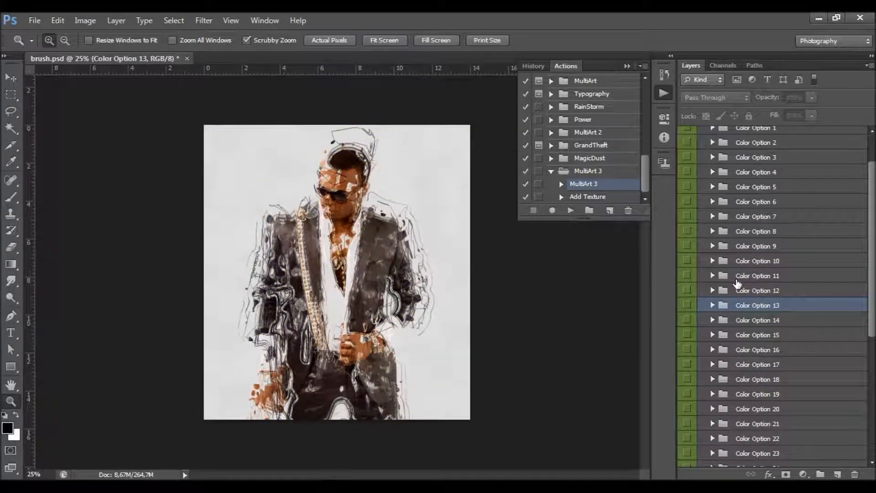
pyautogui.scroll(3, 734, 283)
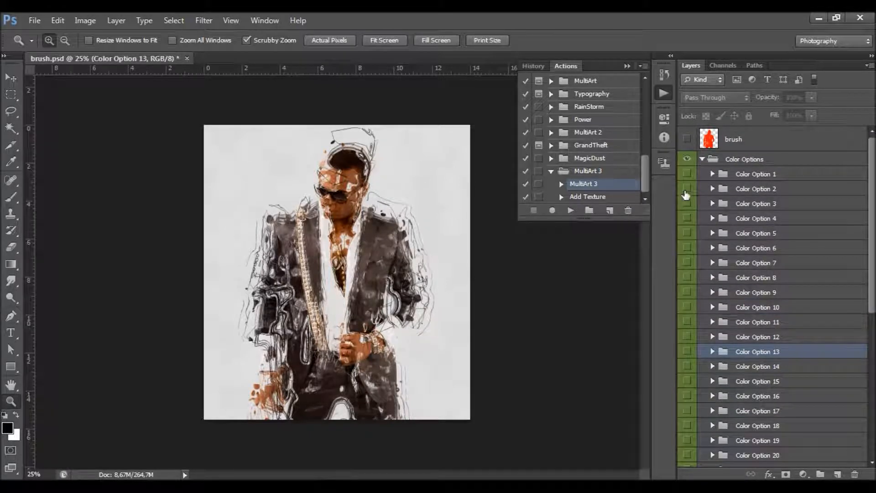
pyautogui.click(727, 160)
pyautogui.click(701, 158)
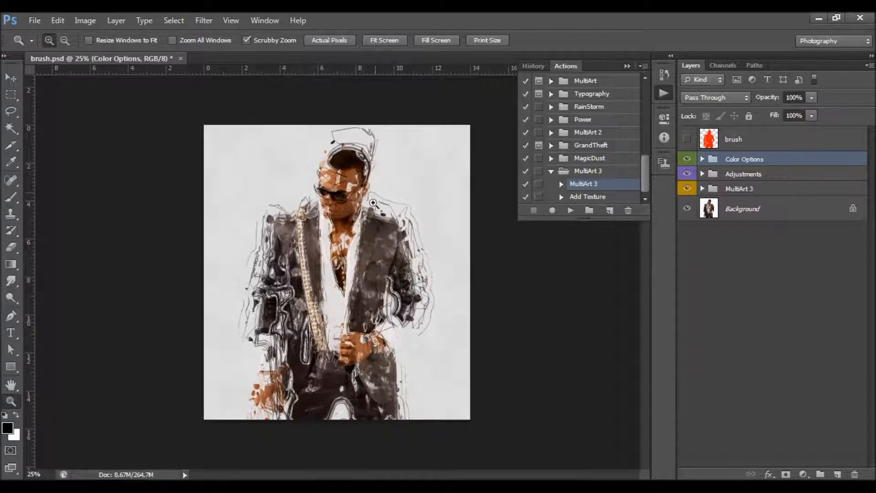
# Expand the Adjustments group and set the Overall Brightness levels to white input 242 and midtone 1.15
pyautogui.click(710, 176)
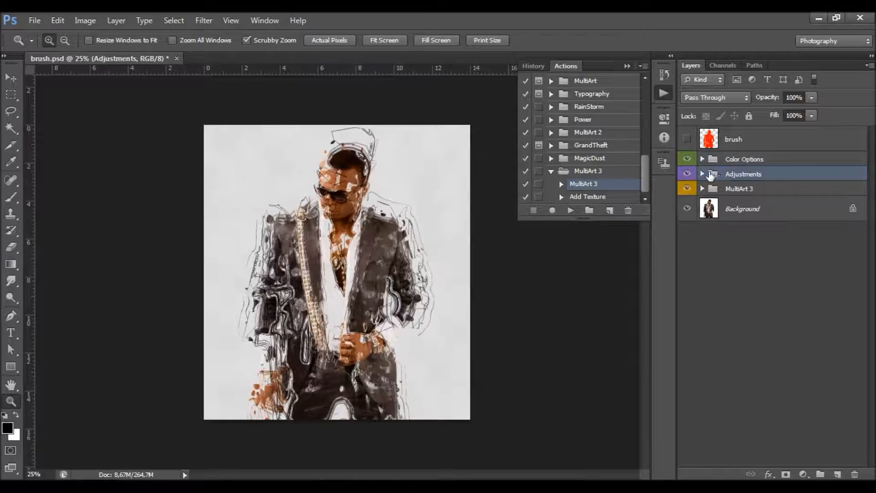
pyautogui.click(702, 174)
pyautogui.click(791, 197)
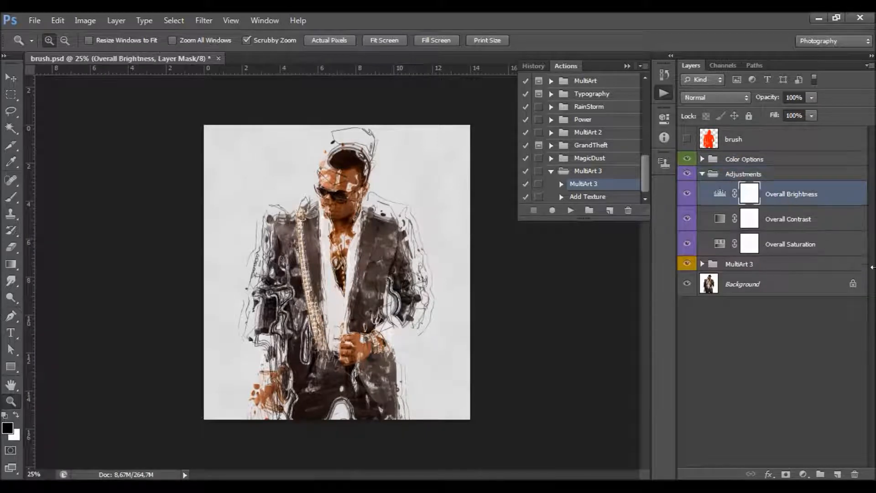
pyautogui.doubleClick(719, 196)
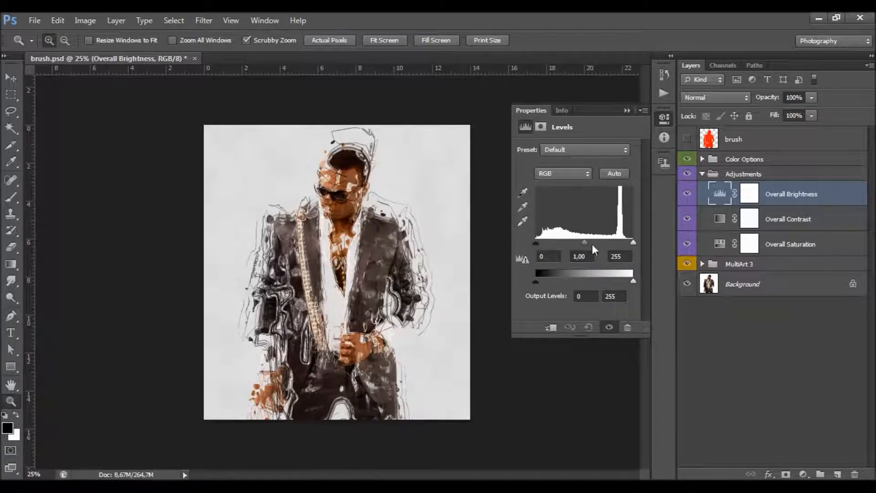
pyautogui.moveTo(631, 242); pyautogui.dragTo(627, 243)
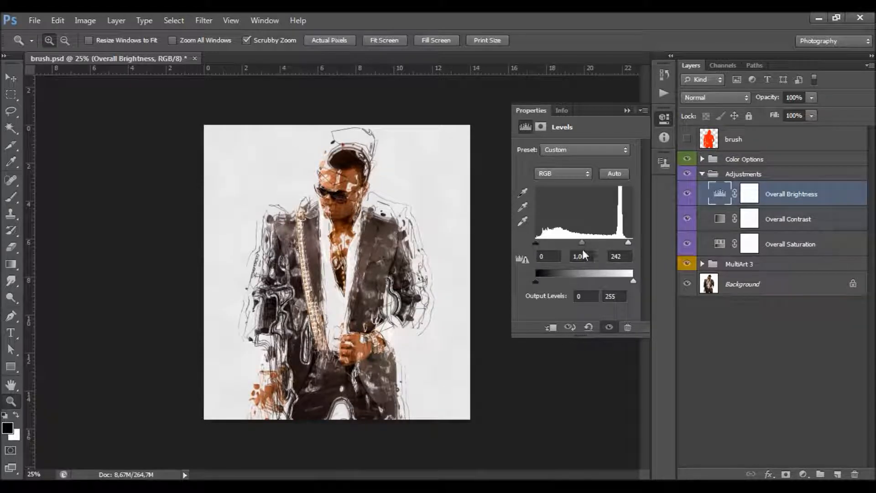
pyautogui.moveTo(581, 241); pyautogui.dragTo(576, 242)
# Raise the Overall Brightness midtone level to 1.20 and compare the artwork with and without the layer
pyautogui.click(686, 193)
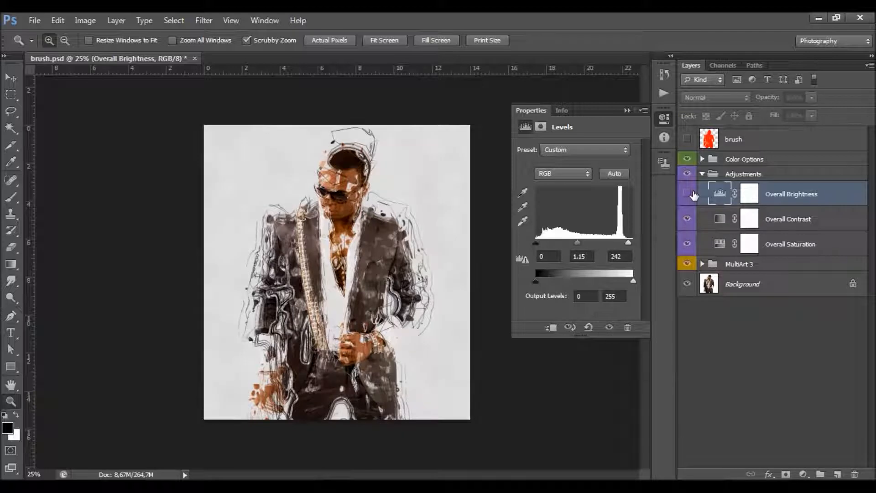
pyautogui.click(686, 194)
pyautogui.moveTo(577, 242); pyautogui.dragTo(576, 242)
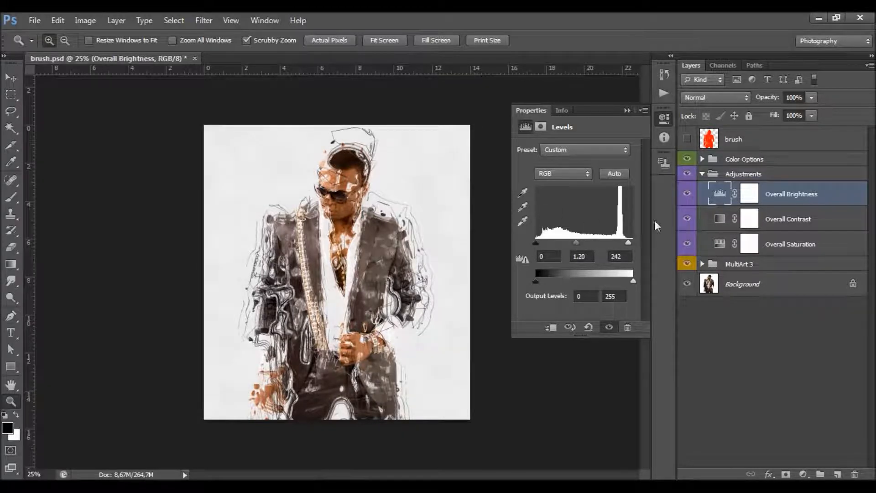
pyautogui.click(686, 193)
pyautogui.click(686, 193)
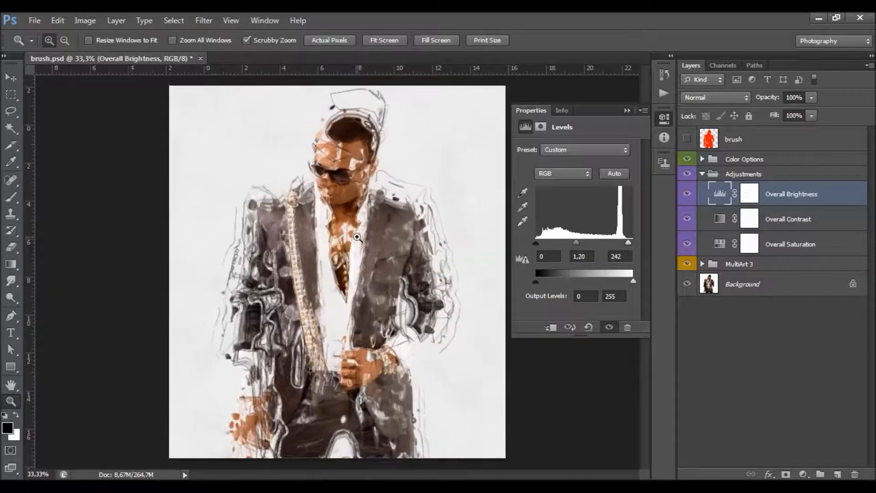
pyautogui.click(358, 239)
pyautogui.click(689, 194)
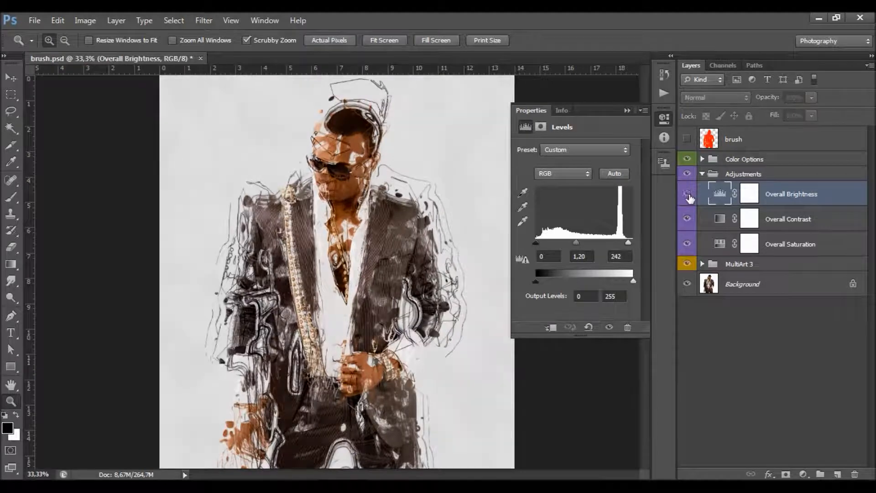
pyautogui.click(687, 194)
# Set the Overall Contrast layer's opacity to 21% and compare the artwork with and without it
pyautogui.click(781, 216)
pyautogui.click(811, 97)
pyautogui.moveTo(809, 111)
pyautogui.mouseDown()
pyautogui.moveTo(860, 113)
pyautogui.moveTo(811, 122)
pyautogui.mouseUp()
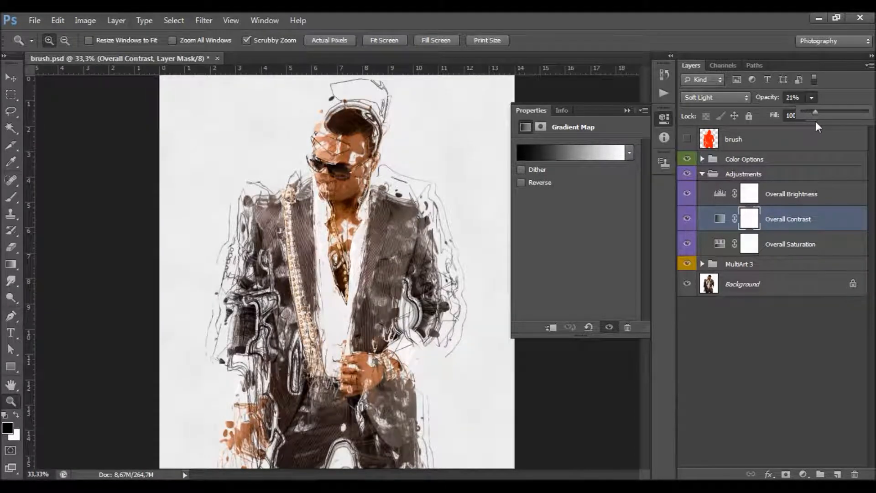
pyautogui.click(688, 221)
pyautogui.click(688, 221)
pyautogui.click(689, 220)
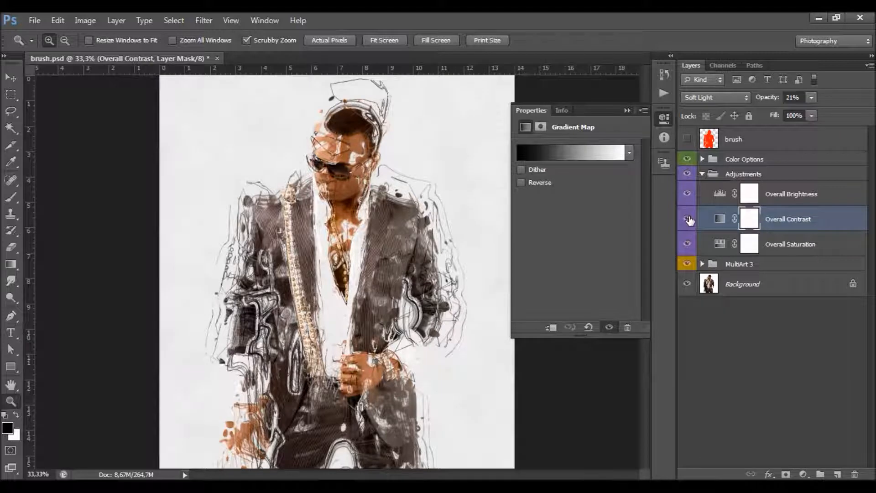
# Increase the saturation of the Overall Saturation adjustment layer and compare the artwork with and without it
pyautogui.click(808, 252)
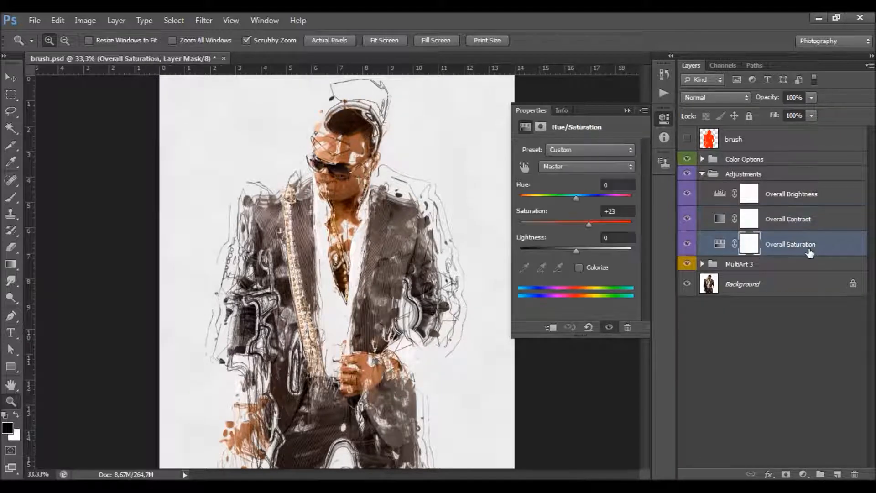
pyautogui.click(719, 248)
pyautogui.moveTo(587, 223)
pyautogui.mouseDown()
pyautogui.moveTo(553, 226)
pyautogui.moveTo(587, 224)
pyautogui.mouseUp()
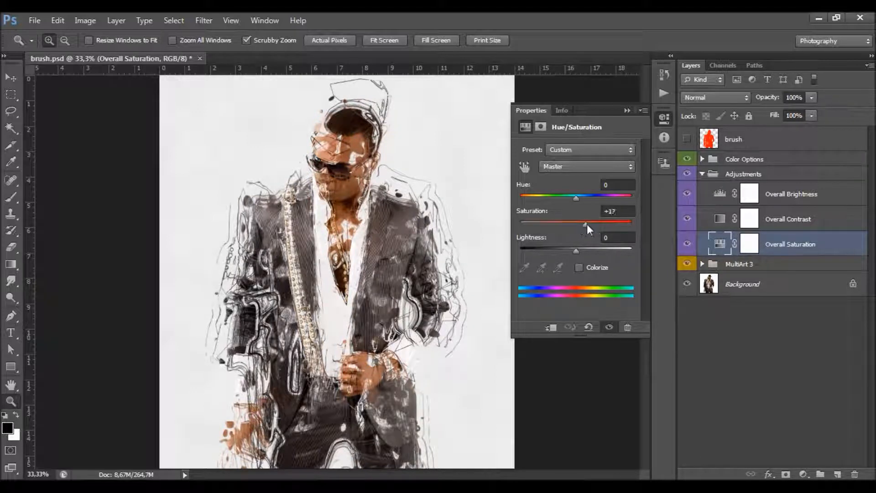
pyautogui.moveTo(597, 223); pyautogui.dragTo(595, 224)
pyautogui.click(685, 246)
pyautogui.click(686, 246)
# Collapse the Adjustments group, then expand the MultiArt 3 group after previewing the artwork without it
pyautogui.click(730, 177)
pyautogui.click(702, 173)
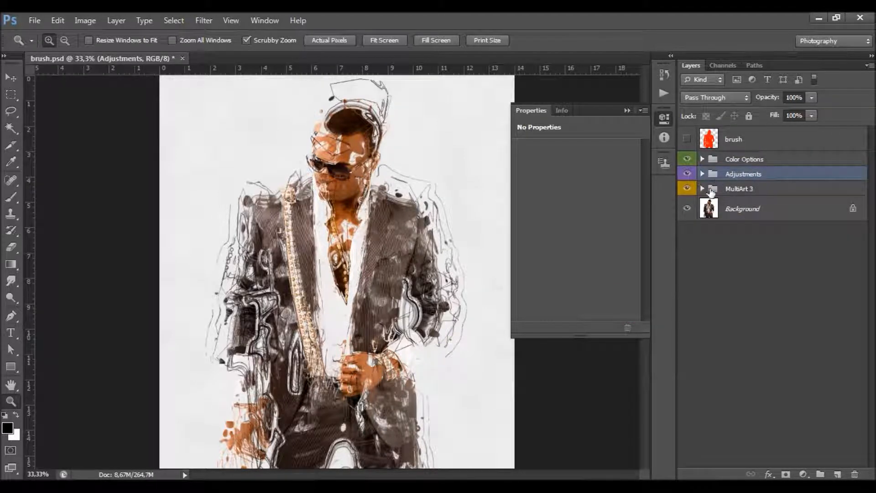
pyautogui.click(769, 191)
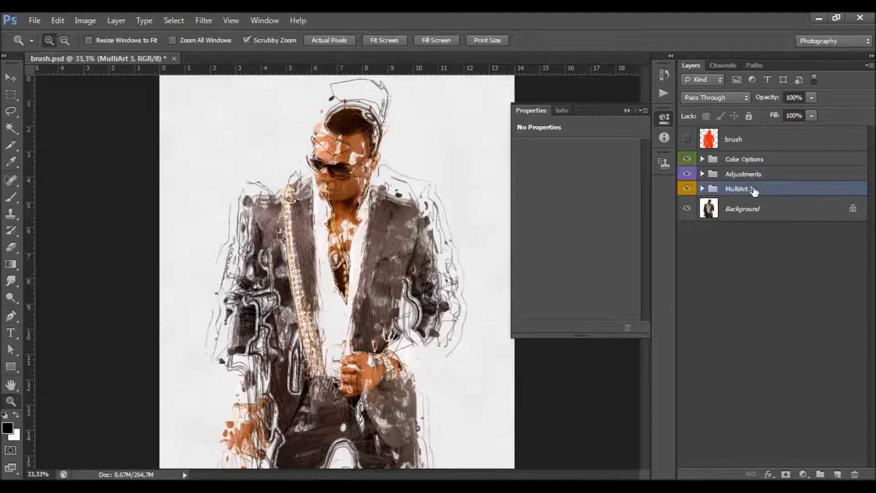
pyautogui.click(687, 189)
pyautogui.click(688, 189)
pyautogui.click(687, 189)
pyautogui.click(687, 189)
pyautogui.click(702, 189)
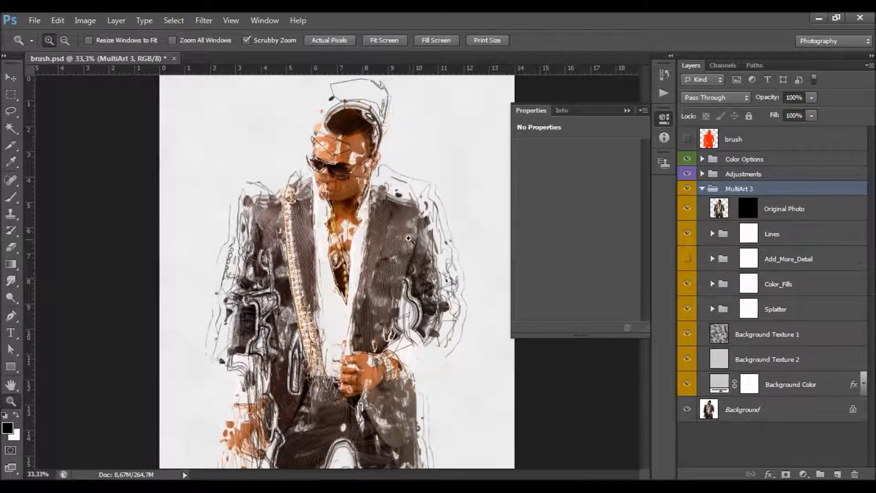
# Target the Original Photo layer's mask with a white foreground colour and a soft 72 px brush
pyautogui.keyDown('alt'); pyautogui.click(343, 180); pyautogui.keyUp('alt')
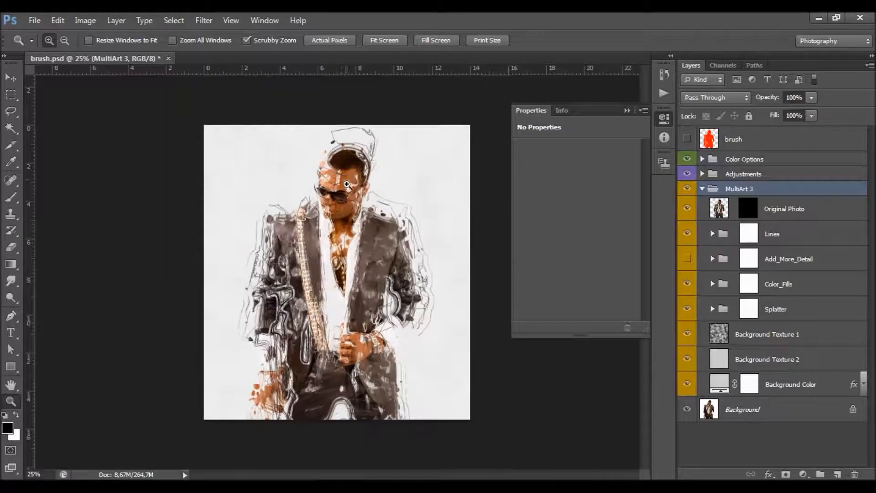
pyautogui.click(383, 238)
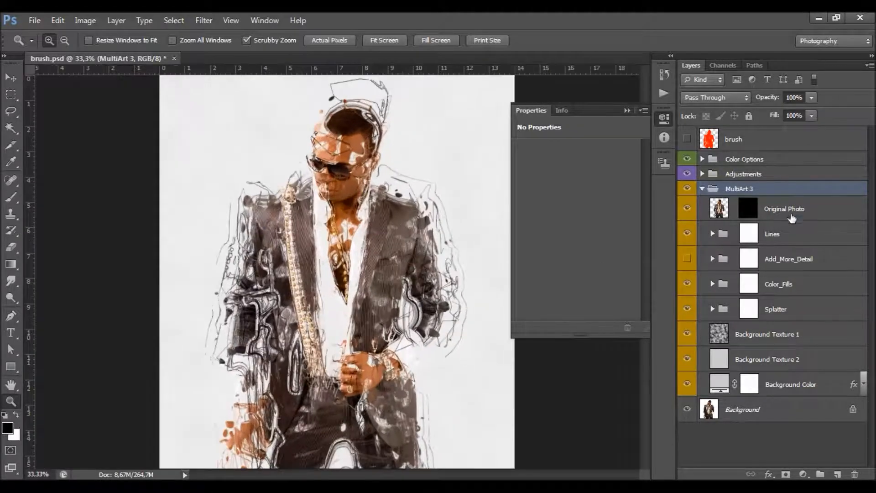
pyautogui.click(791, 215)
pyautogui.click(687, 209)
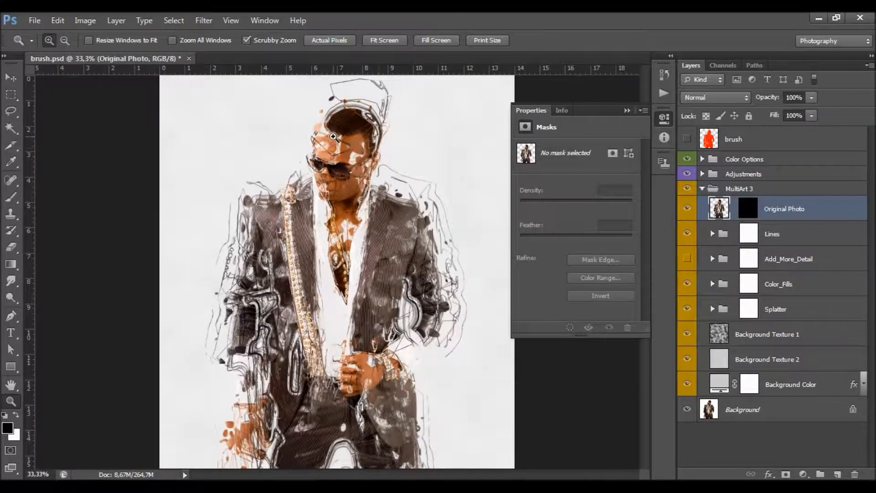
pyautogui.click(391, 184)
pyautogui.click(748, 212)
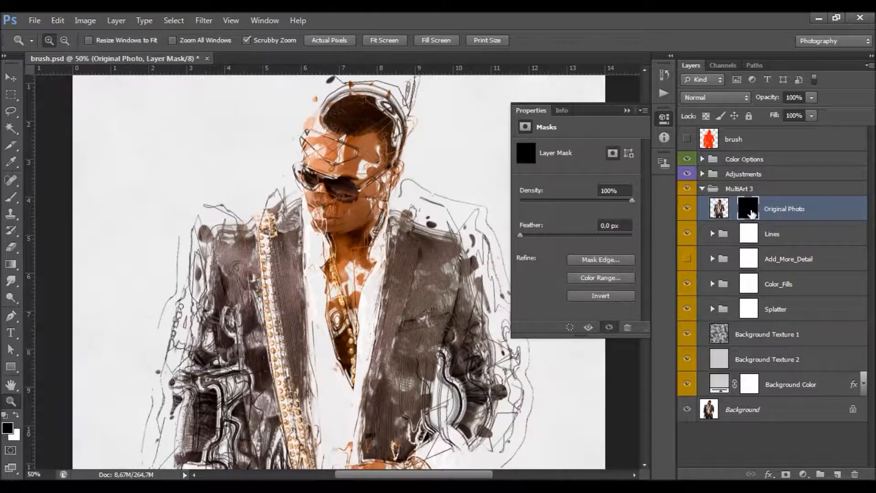
pyautogui.click(16, 415)
pyautogui.press('b')
pyautogui.rightClick(458, 251)
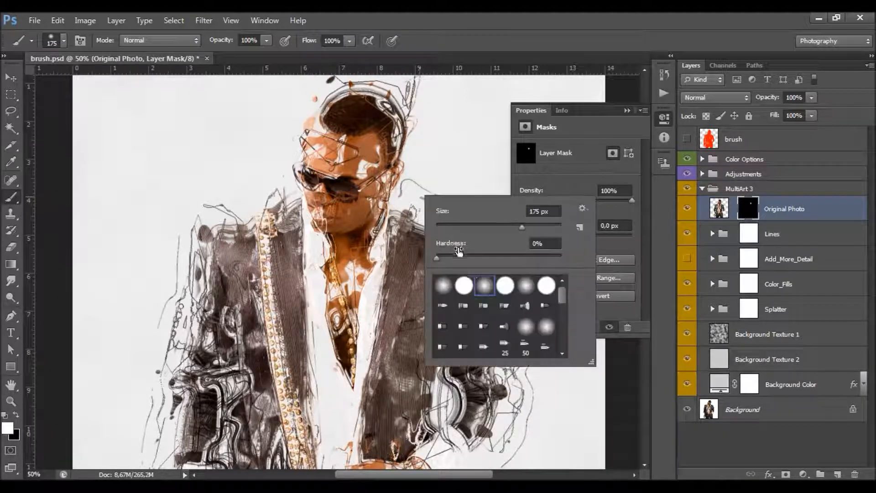
pyautogui.write('72')
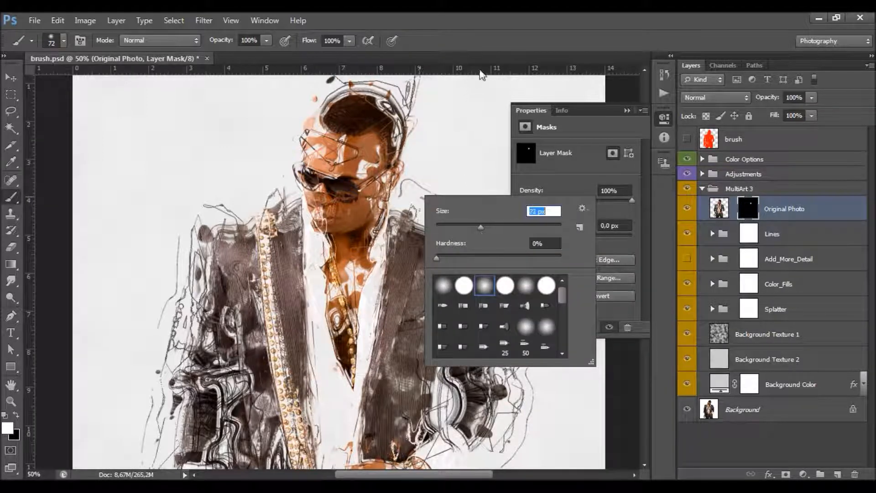
pyautogui.press('Return')
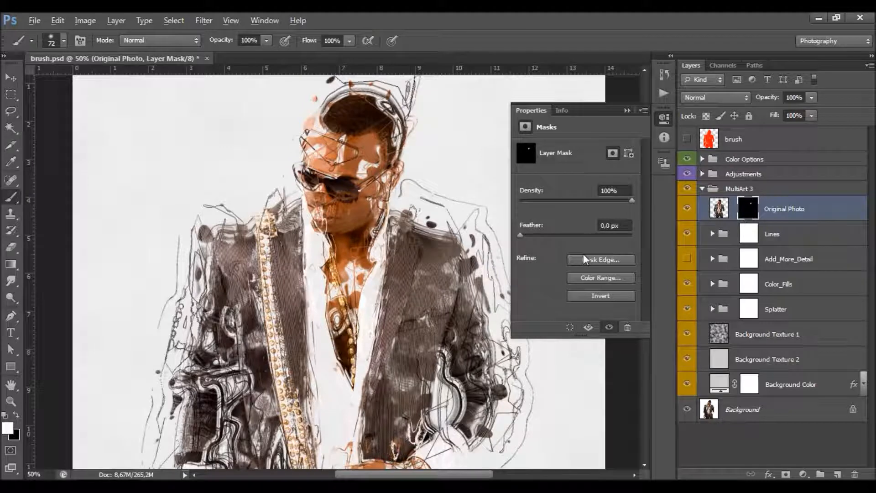
# Undo the stray stroke on the Original Photo mask and paint a small dab at the figure's shoulder outline
pyautogui.hotkey('ctrl', 'z')
pyautogui.click(747, 213)
pyautogui.scroll(-2, 371, 175)
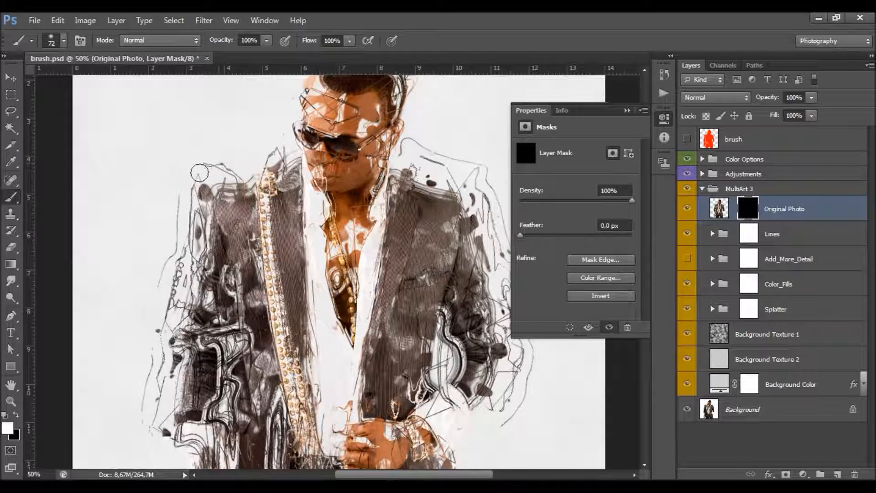
pyautogui.click(215, 165)
# Enlarge the brush to 187 px and try painting the Original Photo mask over the figure, undoing the last stroke
pyautogui.rightClick(352, 208)
pyautogui.click(474, 48)
pyautogui.rightClick(368, 187)
pyautogui.moveTo(431, 217); pyautogui.dragTo(477, 218)
pyautogui.click(449, 49)
pyautogui.scroll(-4, 407, 162)
pyautogui.moveTo(338, 256)
pyautogui.mouseDown()
pyautogui.moveTo(319, 269)
pyautogui.moveTo(437, 218)
pyautogui.moveTo(449, 197)
pyautogui.moveTo(322, 111)
pyautogui.moveTo(290, 163)
pyautogui.mouseUp()
pyautogui.moveTo(292, 287)
pyautogui.mouseDown()
pyautogui.moveTo(447, 292)
pyautogui.moveTo(410, 328)
pyautogui.moveTo(277, 380)
pyautogui.moveTo(410, 426)
pyautogui.moveTo(409, 414)
pyautogui.mouseUp()
pyautogui.hotkey('ctrl', 'z')
# Paint white over the face on the Original Photo mask to reveal the photo, reducing the brush size to 77 px
pyautogui.scroll(5, 395, 180)
pyautogui.scroll(3, 399, 176)
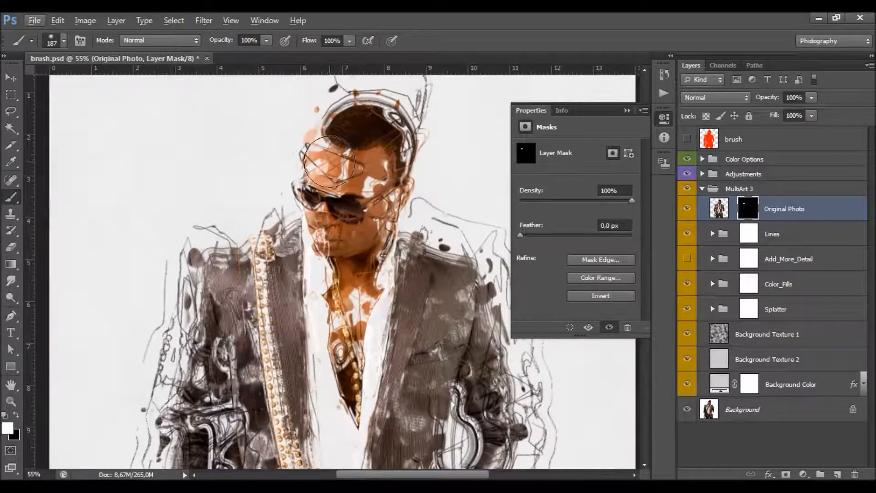
pyautogui.scroll(2, 347, 170)
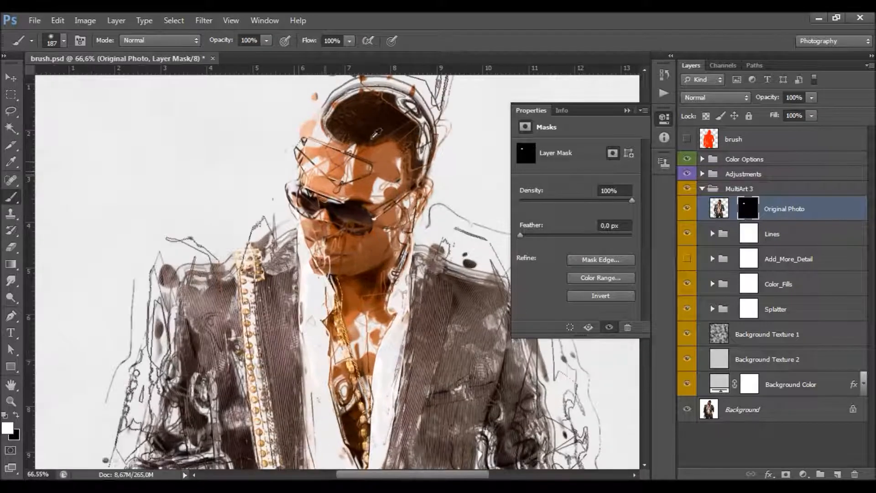
pyautogui.moveTo(346, 170)
pyautogui.mouseDown()
pyautogui.moveTo(348, 206)
pyautogui.moveTo(371, 232)
pyautogui.moveTo(344, 235)
pyautogui.moveTo(355, 139)
pyautogui.mouseUp()
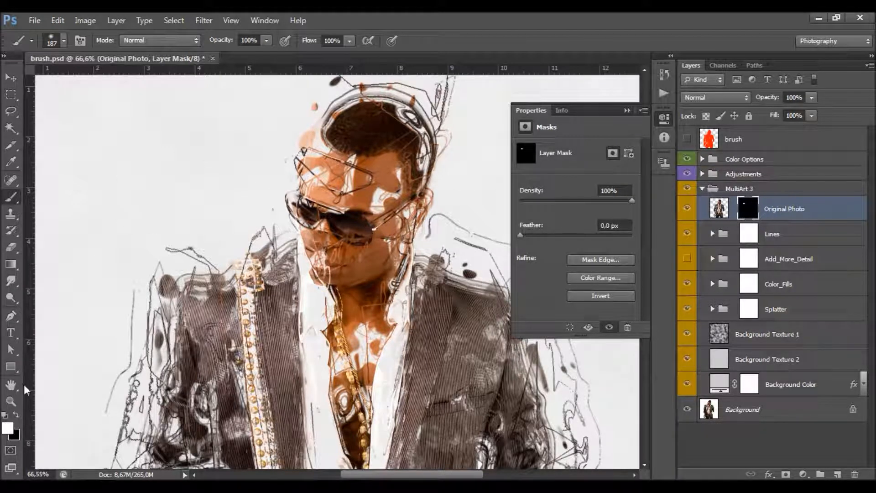
pyautogui.moveTo(351, 234)
pyautogui.mouseDown()
pyautogui.moveTo(331, 228)
pyautogui.moveTo(354, 175)
pyautogui.moveTo(337, 165)
pyautogui.moveTo(317, 182)
pyautogui.moveTo(301, 215)
pyautogui.moveTo(324, 255)
pyautogui.moveTo(320, 273)
pyautogui.moveTo(358, 264)
pyautogui.moveTo(392, 176)
pyautogui.moveTo(360, 219)
pyautogui.moveTo(381, 249)
pyautogui.moveTo(406, 211)
pyautogui.moveTo(413, 215)
pyautogui.moveTo(378, 254)
pyautogui.moveTo(390, 233)
pyautogui.moveTo(331, 270)
pyautogui.mouseUp()
pyautogui.rightClick(352, 215)
pyautogui.click(411, 245)
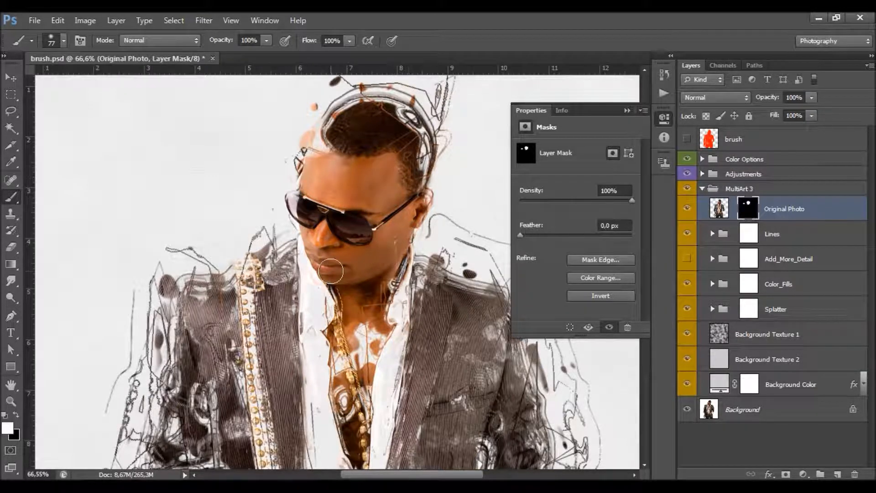
# Select the Lines group and preview the artwork with it hidden, showing it again
pyautogui.press('alt')
pyautogui.press('alt')
pyautogui.scroll(-4, 377, 250)
pyautogui.scroll(1, 299, 202)
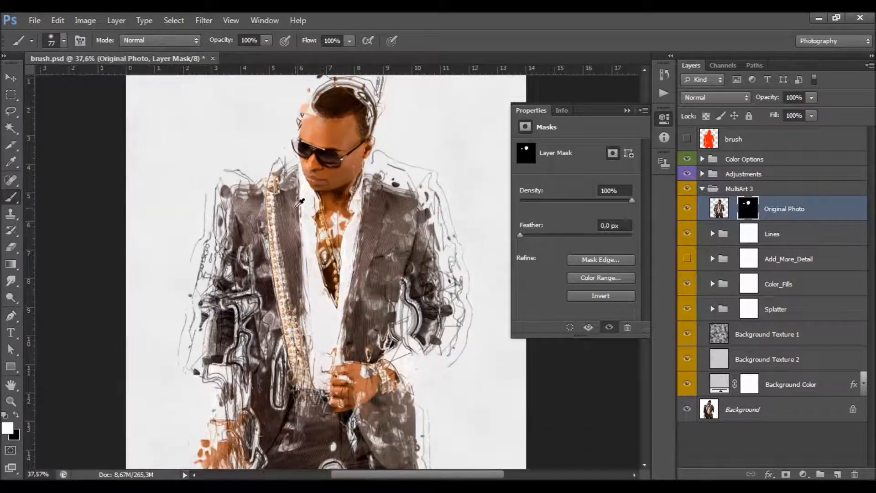
pyautogui.scroll(-2, 300, 202)
pyautogui.scroll(3, 324, 205)
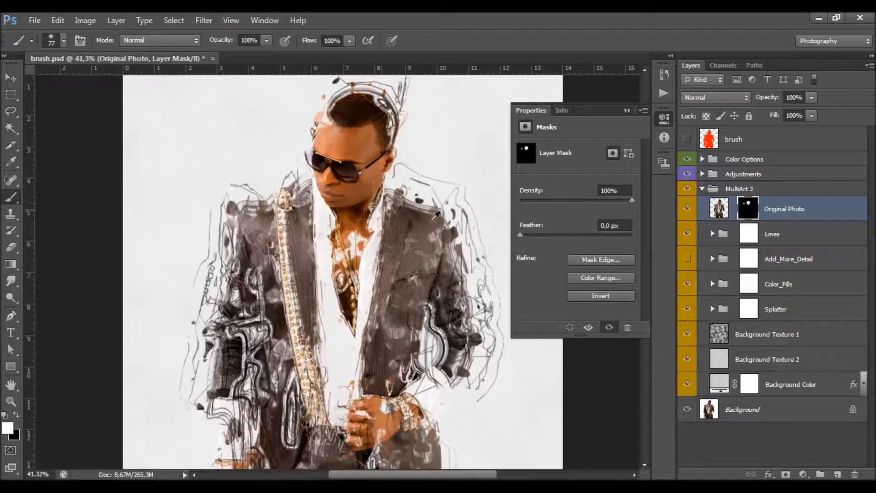
pyautogui.click(789, 234)
pyautogui.click(687, 233)
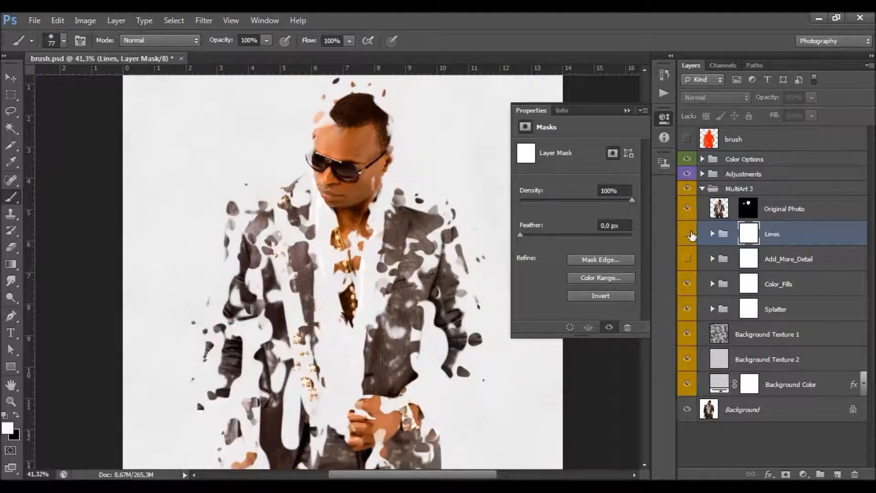
pyautogui.click(688, 233)
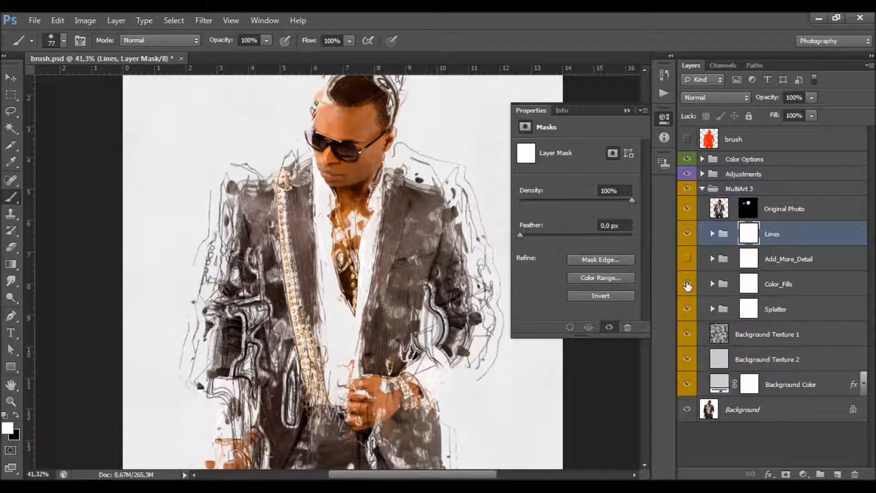
# Hide the Color_Fills and Splatter groups and the Original Photo layer to isolate the Lines group over the background
pyautogui.click(687, 285)
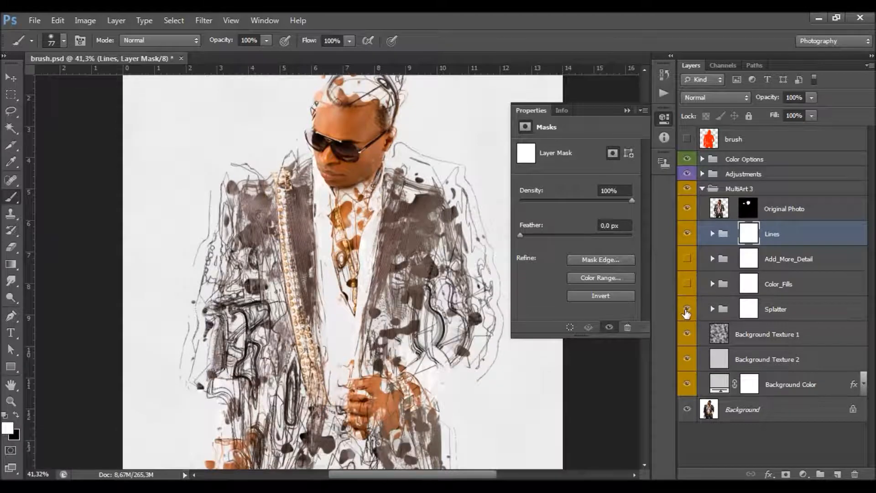
pyautogui.click(687, 309)
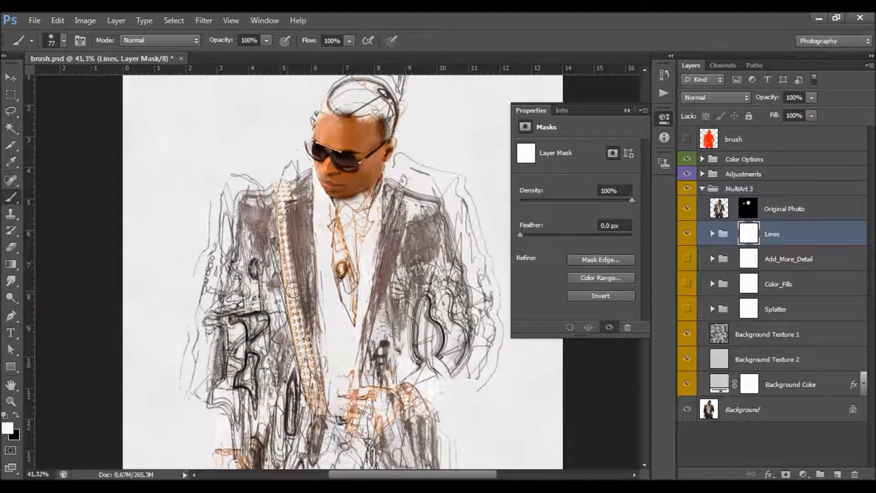
pyautogui.press('z')
pyautogui.keyDown('alt'); pyautogui.click(347, 273); pyautogui.keyUp('alt')
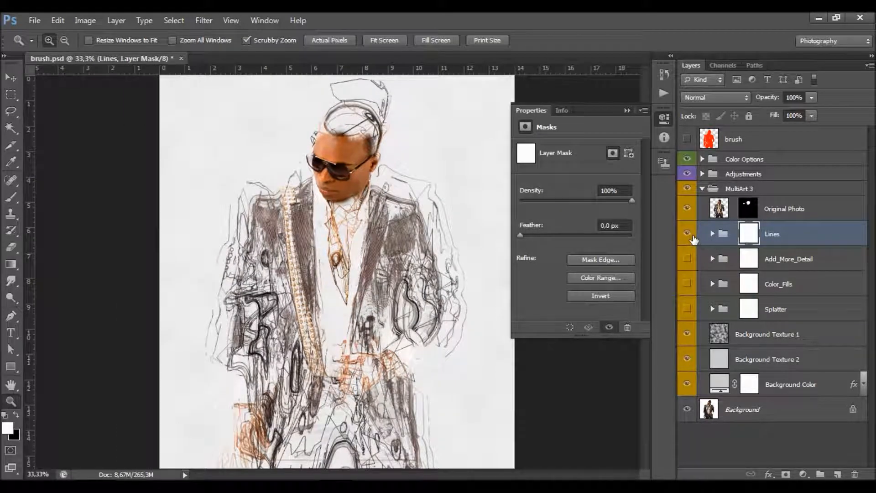
pyautogui.click(687, 234)
pyautogui.click(685, 210)
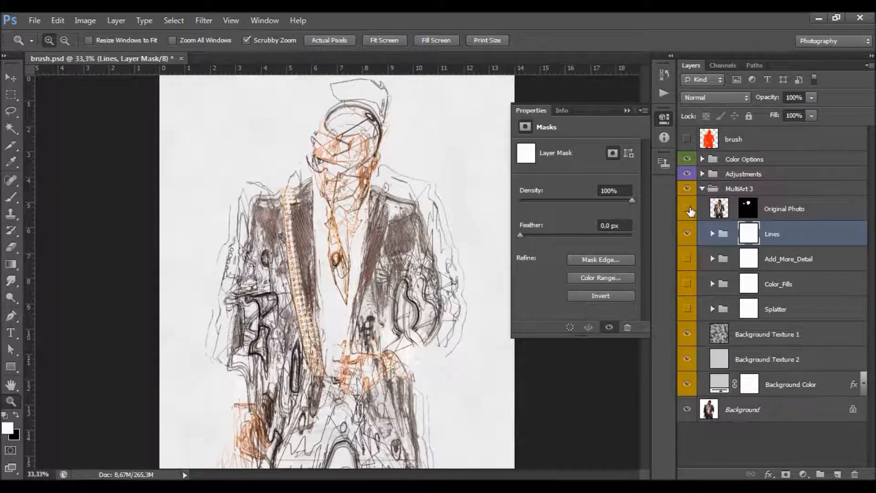
# Preview the artwork by toggling the visibility of the Original Photo layer and the Lines group, leaving only Lines shown
pyautogui.click(686, 210)
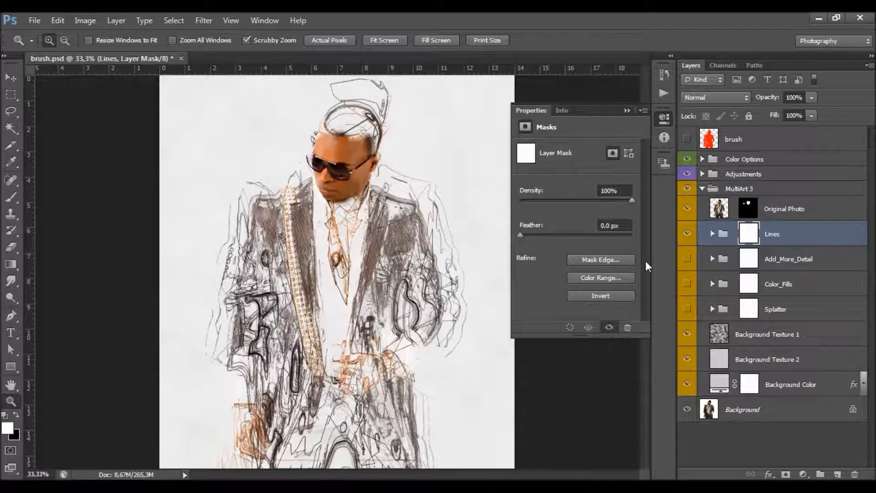
pyautogui.click(686, 233)
pyautogui.click(686, 233)
pyautogui.click(686, 209)
pyautogui.click(686, 234)
pyautogui.click(686, 234)
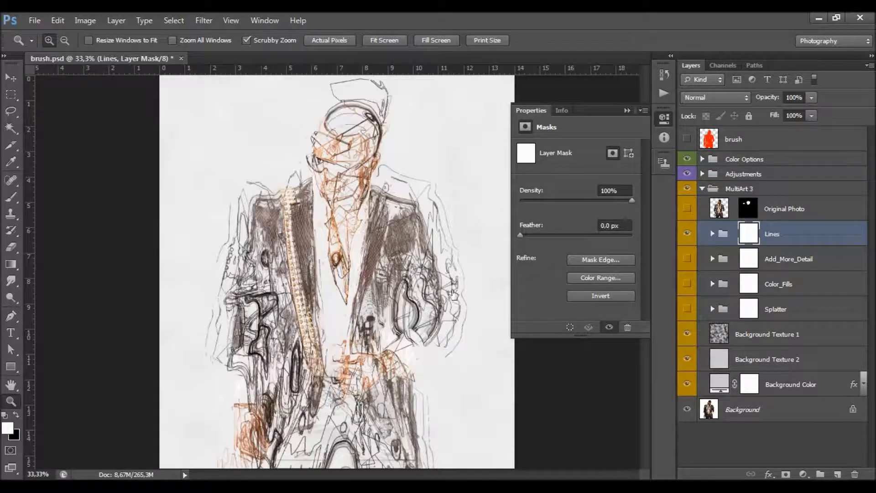
# Expand the Lines group and examine its numbered line layers and the clipped color layers such as Line_1_Color
pyautogui.click(714, 235)
pyautogui.scroll(-4, 869, 260)
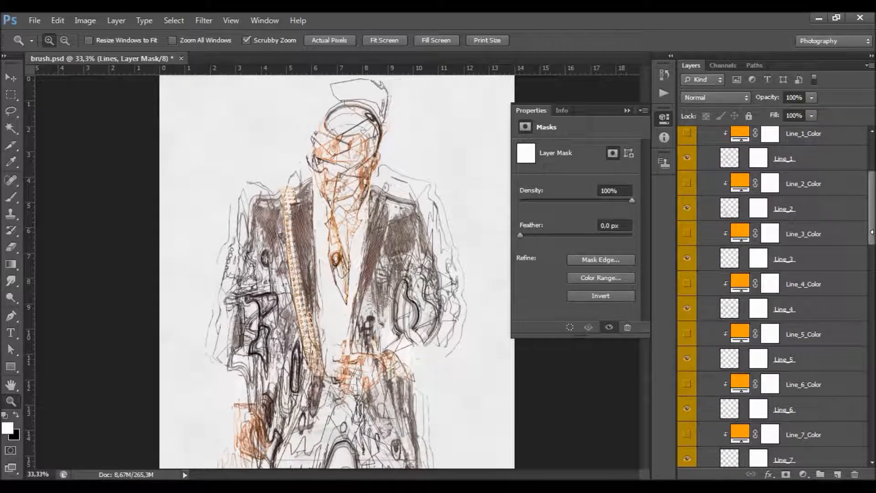
pyautogui.press('b')
pyautogui.moveTo(872, 233)
pyautogui.mouseDown()
pyautogui.moveTo(872, 447)
pyautogui.moveTo(872, 199)
pyautogui.mouseUp()
pyautogui.click(794, 288)
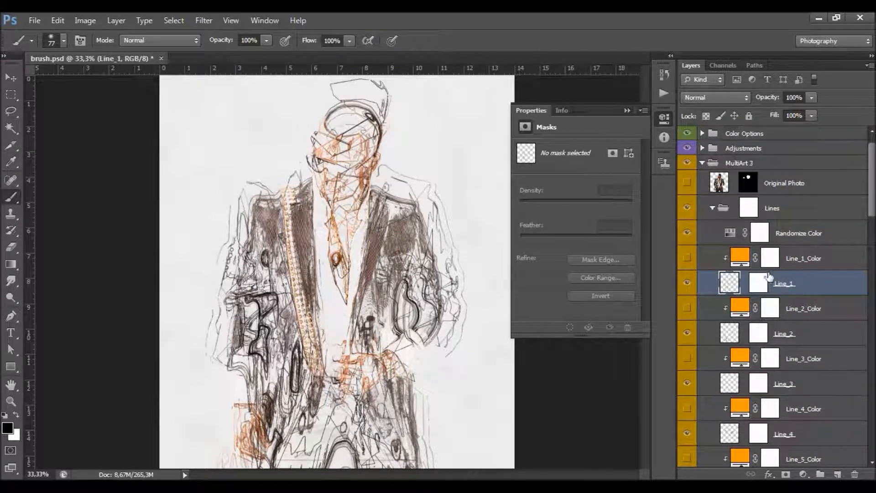
pyautogui.click(794, 256)
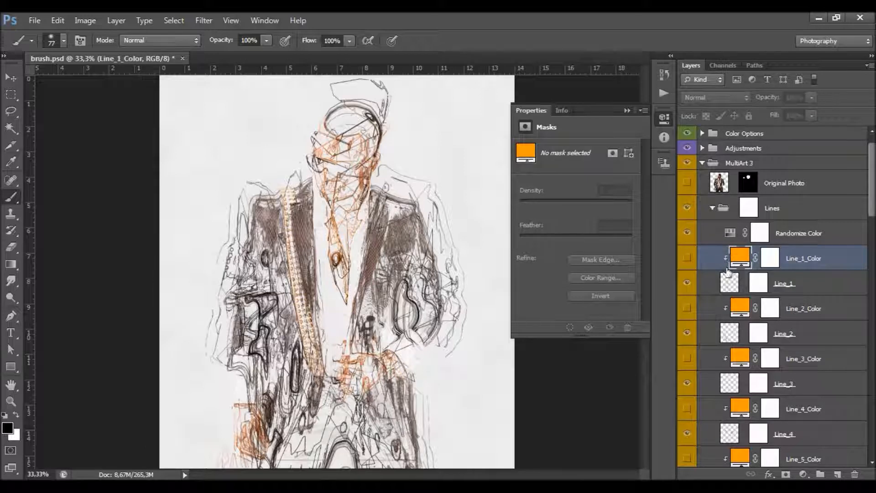
# Select the Line_1 layer and shift it slightly on the canvas with the Move tool
pyautogui.click(796, 283)
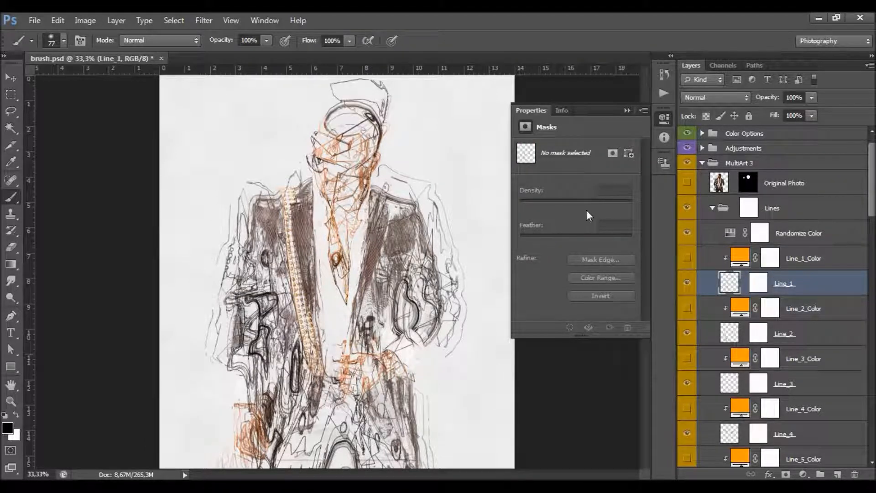
pyautogui.click(15, 79)
pyautogui.moveTo(281, 149)
pyautogui.mouseDown()
pyautogui.moveTo(217, 138)
pyautogui.moveTo(293, 183)
pyautogui.mouseUp()
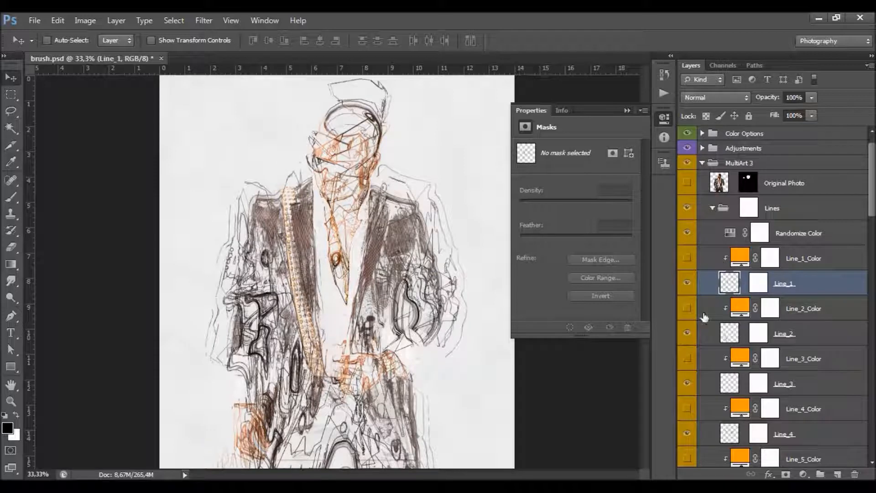
pyautogui.click(784, 334)
pyautogui.click(787, 358)
pyautogui.keyDown('shift'); pyautogui.click(786, 382); pyautogui.keyUp('shift')
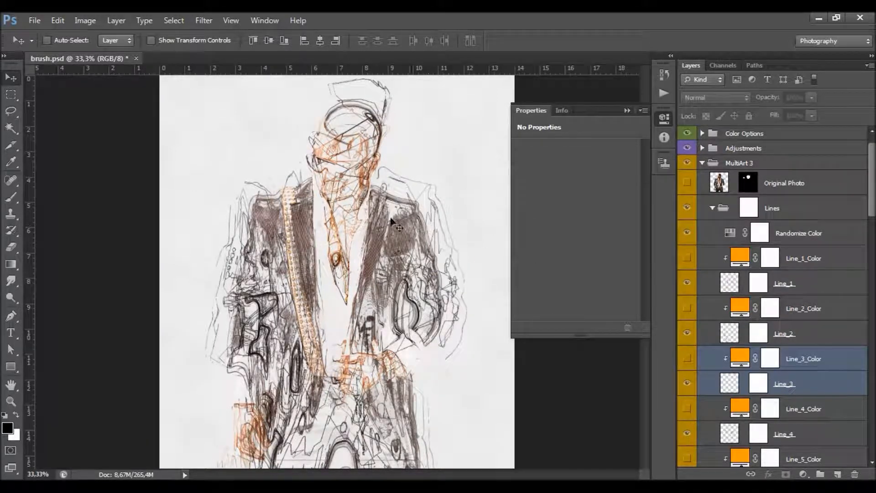
pyautogui.click(15, 111)
pyautogui.rightClick(308, 180)
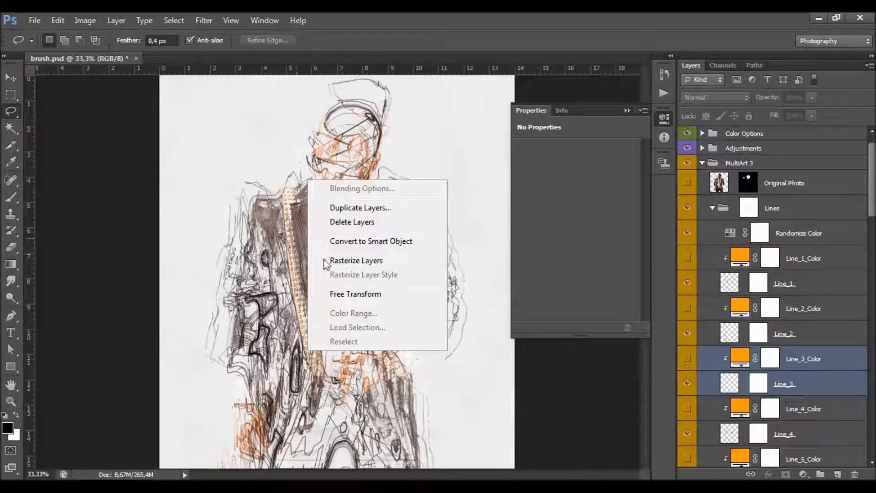
pyautogui.click(355, 294)
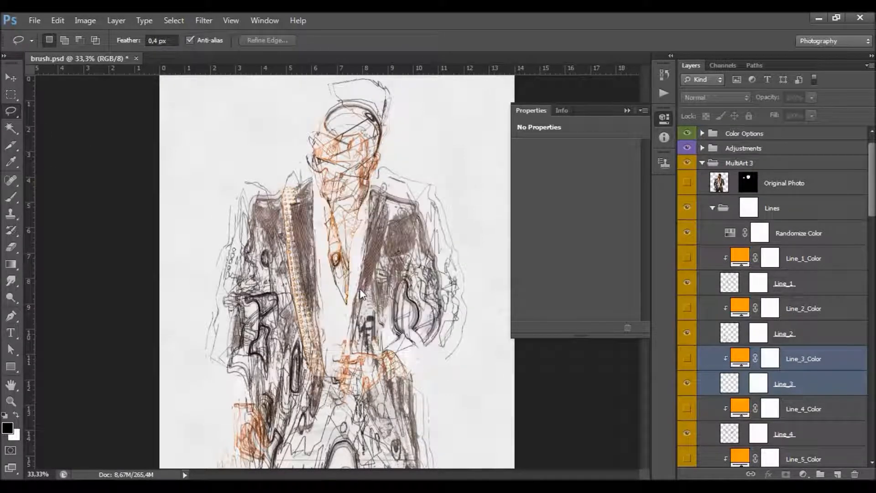
pyautogui.scroll(-2, 384, 235)
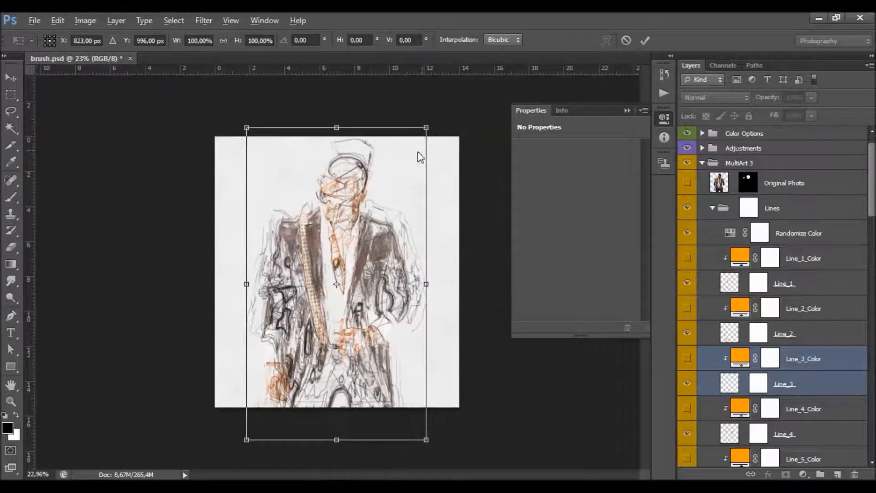
pyautogui.scroll(3, 372, 205)
pyautogui.press('Escape')
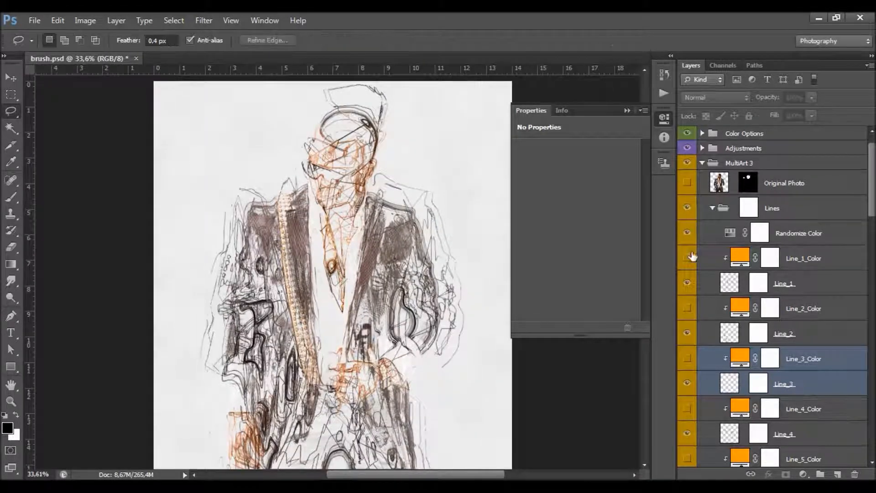
# Select Line_1, Line_2, Line_3 and Line_17 together, scale them to about 89.4% with Free Transform and reposition them over the figure
pyautogui.click(808, 285)
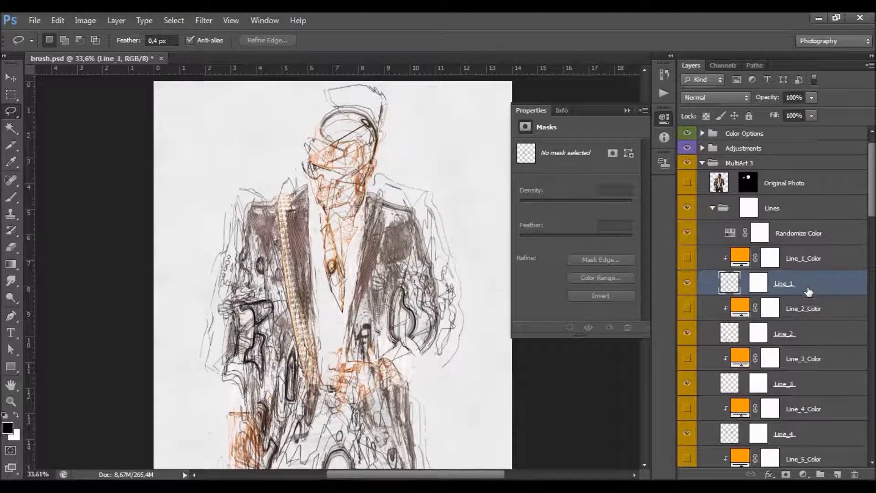
pyautogui.keyDown('ctrl'); pyautogui.click(803, 332); pyautogui.keyUp('ctrl')
pyautogui.keyDown('ctrl'); pyautogui.click(804, 382); pyautogui.keyUp('ctrl')
pyautogui.scroll(-10, 797, 297)
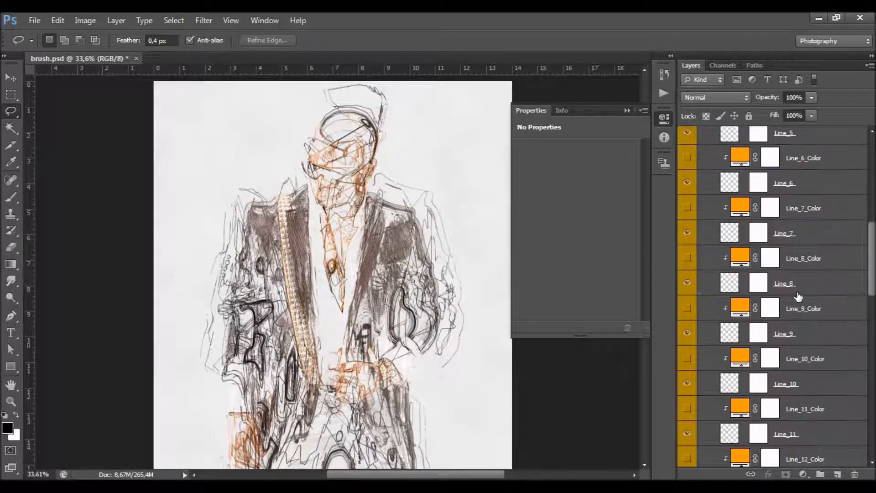
pyautogui.scroll(-1, 817, 336)
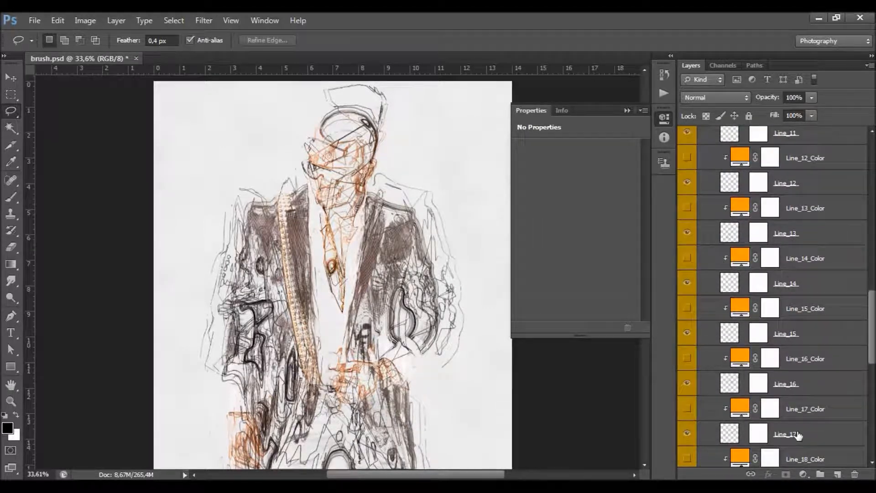
pyautogui.keyDown('ctrl'); pyautogui.click(785, 434); pyautogui.keyUp('ctrl')
pyautogui.rightClick(391, 236)
pyautogui.click(404, 323)
pyautogui.hotkey('ctrl', '0')
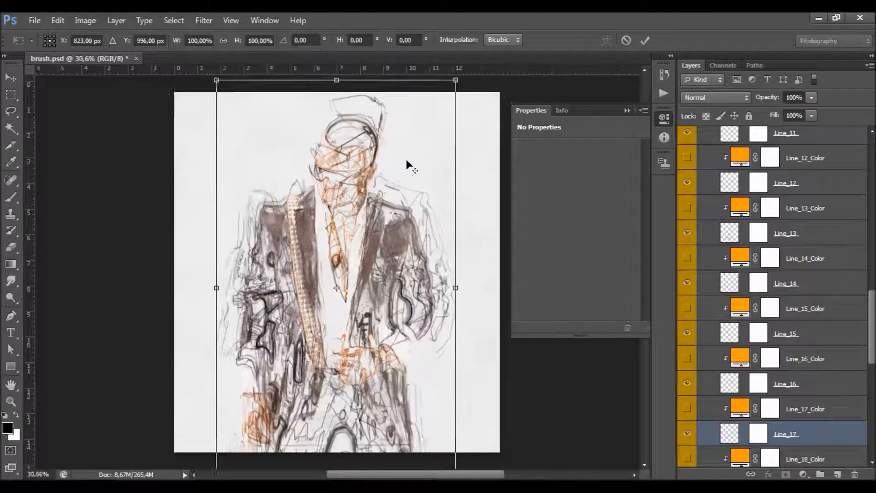
pyautogui.moveTo(431, 118); pyautogui.dragTo(422, 134)
pyautogui.moveTo(236, 458); pyautogui.dragTo(244, 444)
pyautogui.scroll(3, 332, 344)
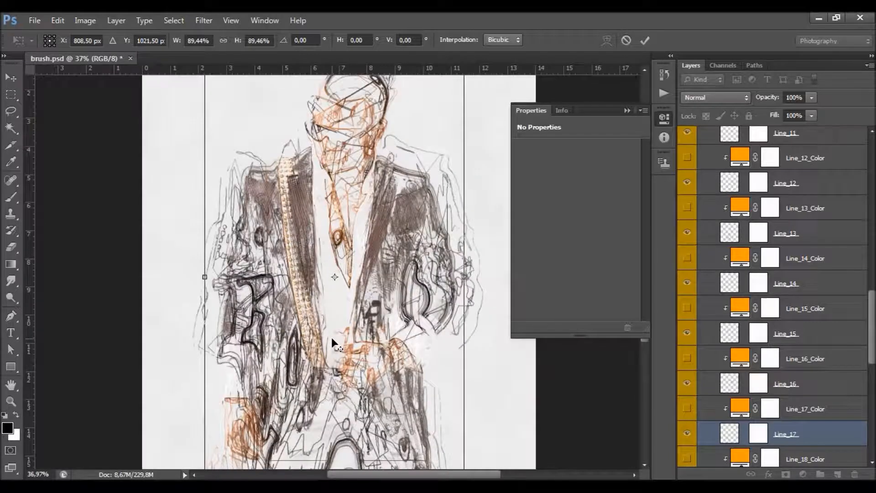
pyautogui.moveTo(390, 311); pyautogui.dragTo(389, 312)
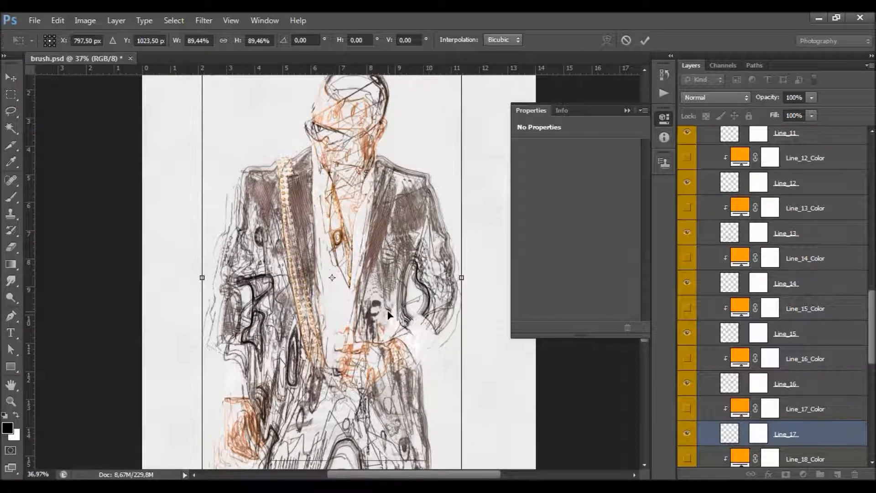
pyautogui.press('Return')
# Duplicate the Line_1 layer and place the copy above Line_1_Color in the Lines group
pyautogui.press('l')
pyautogui.scroll(-3, 461, 237)
pyautogui.scroll(6, 774, 277)
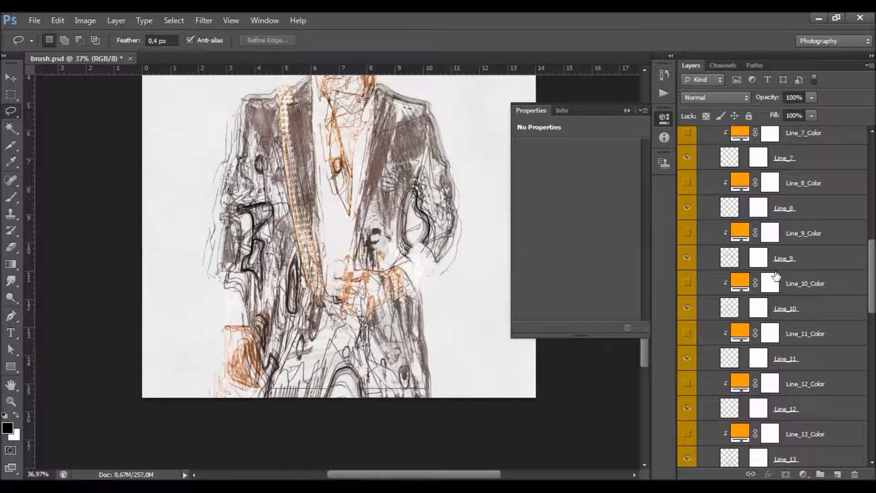
pyautogui.scroll(4, 474, 255)
pyautogui.scroll(1, 727, 267)
pyautogui.scroll(5, 727, 268)
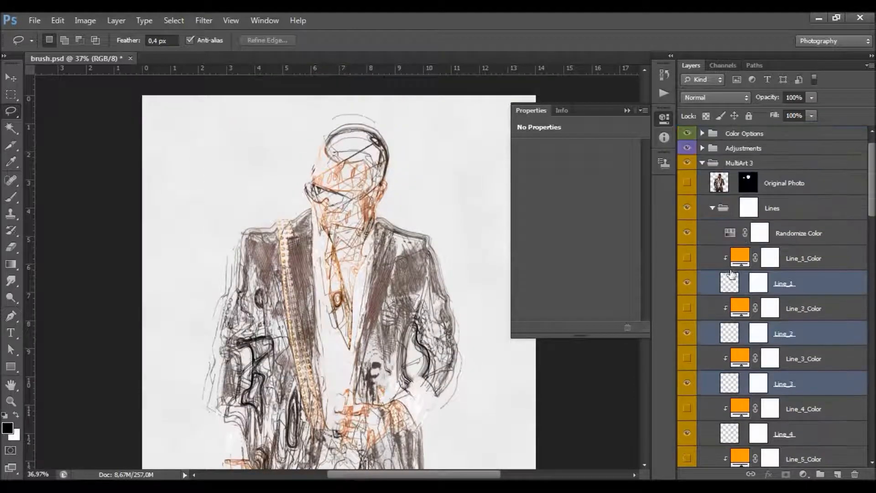
pyautogui.click(805, 310)
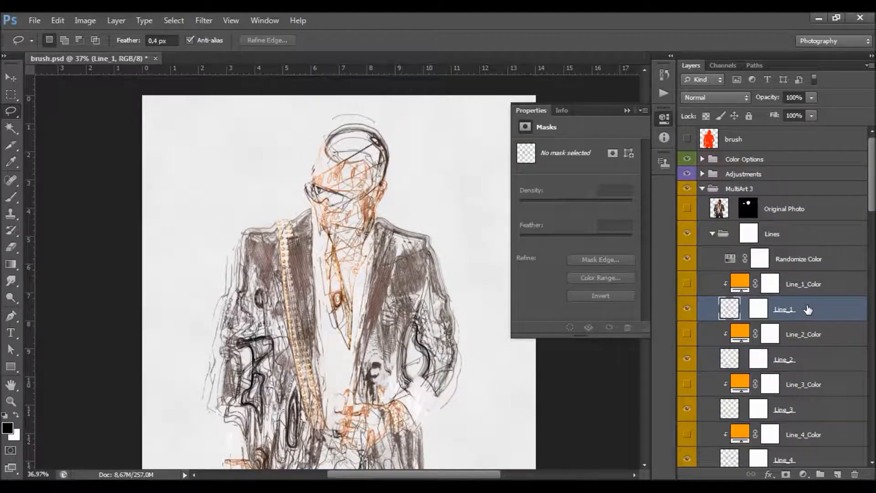
pyautogui.rightClick(796, 310)
pyautogui.click(679, 43)
pyautogui.moveTo(810, 309); pyautogui.dragTo(805, 282)
pyautogui.press('v')
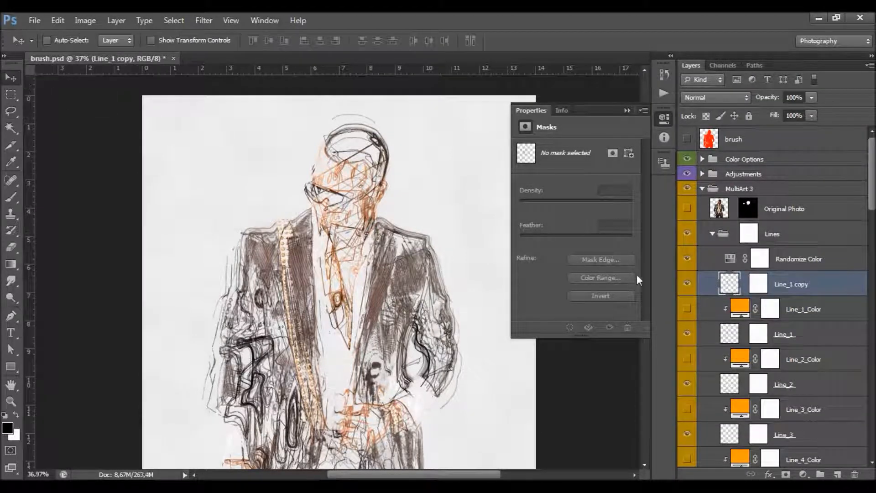
# Try moving the Line_1 copy across the figure, undo the move and delete the copy
pyautogui.moveTo(317, 179); pyautogui.dragTo(395, 189)
pyautogui.hotkey('ctrl', 'z')
pyautogui.press('Delete')
# Duplicate Line_1 together with its clipped Line_1_Color layer and delete both copies
pyautogui.click(804, 313)
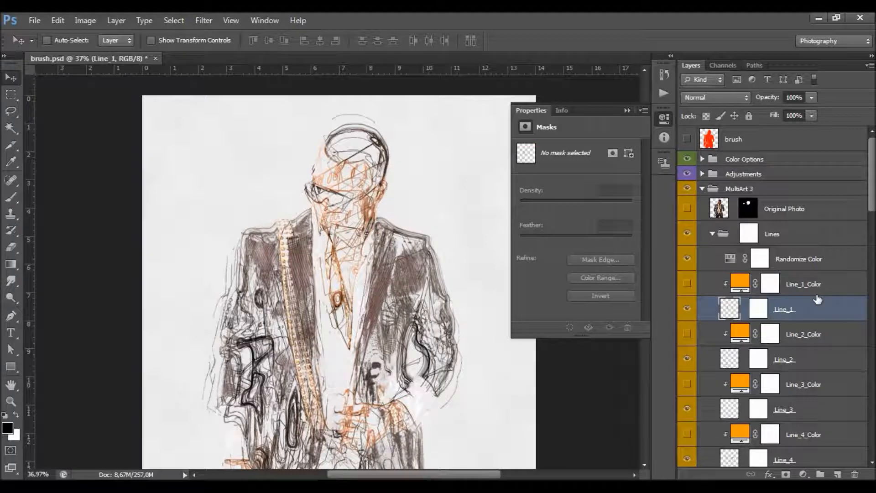
pyautogui.keyDown('shift'); pyautogui.click(815, 291); pyautogui.keyUp('shift')
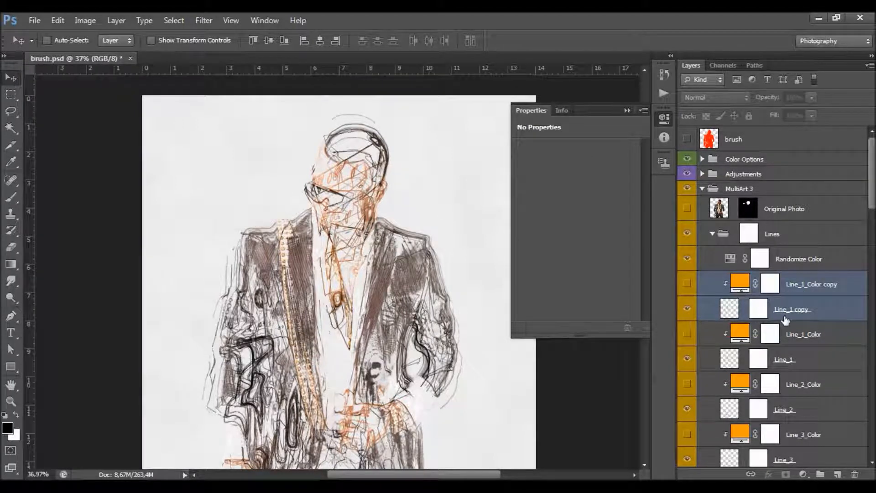
pyautogui.press('Delete')
# Show the Line_1_Color, Line_3_Color, Line_5_Color, Line_7_Color and Line_11_Color layers to tint their lines orange
pyautogui.scroll(-2, 412, 210)
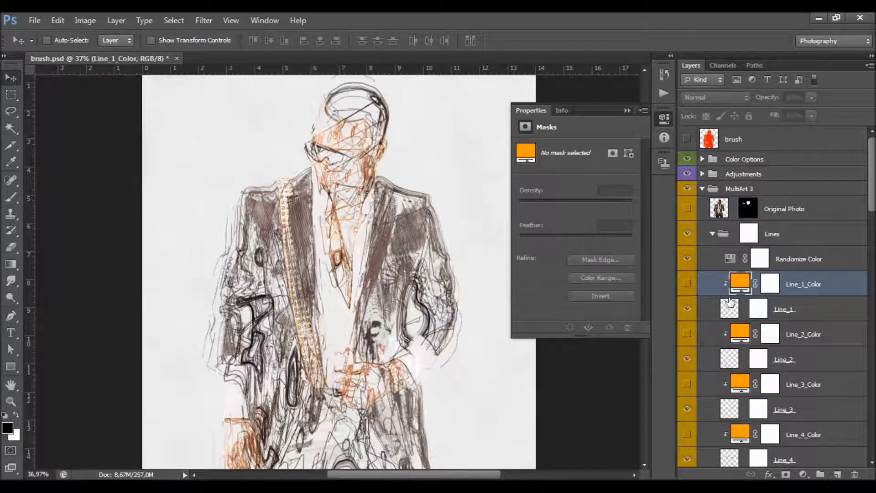
pyautogui.click(687, 284)
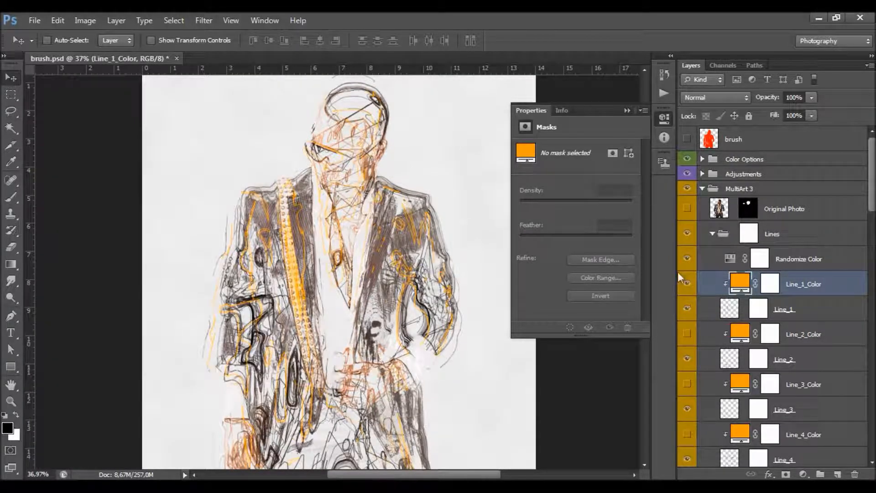
pyautogui.scroll(-5, 697, 279)
pyautogui.click(686, 258)
pyautogui.scroll(-13, 685, 359)
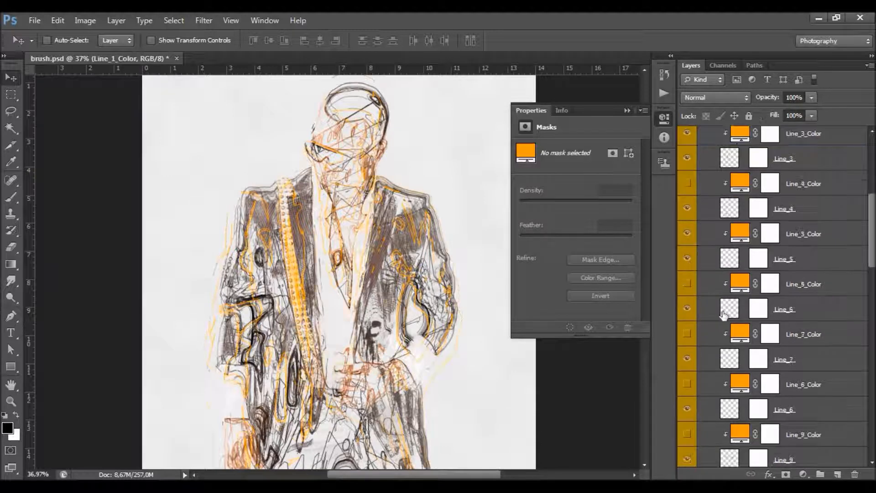
pyautogui.click(691, 330)
pyautogui.scroll(-4, 693, 331)
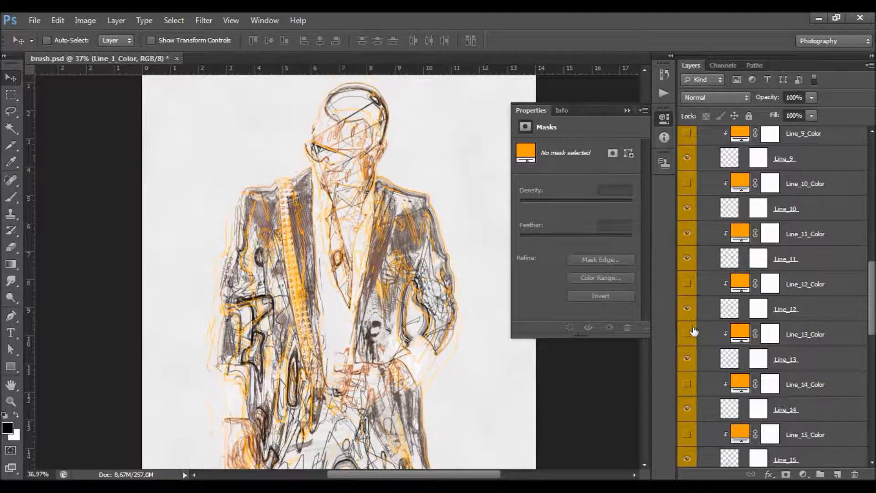
# Show the Line_16_Color, Line_18_Color, Line_20_Color and Line_21_Color layers further down the Lines group
pyautogui.scroll(-5, 693, 330)
pyautogui.click(692, 357)
pyautogui.scroll(-4, 693, 358)
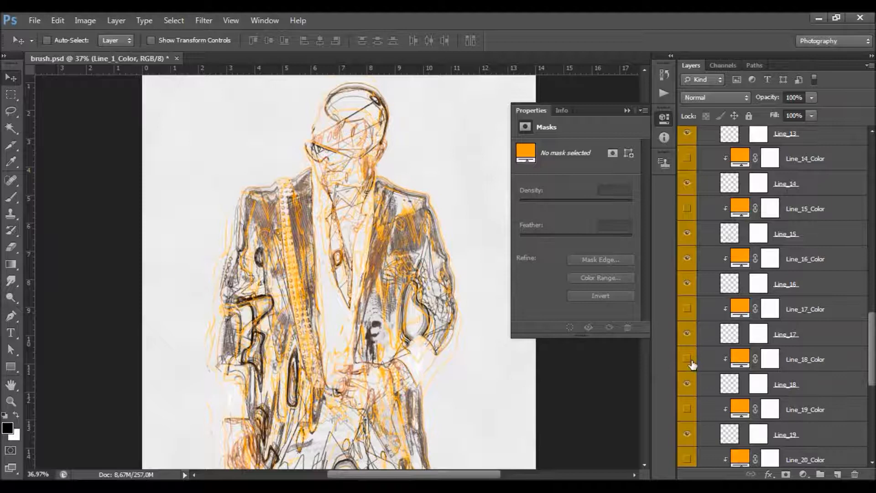
pyautogui.click(691, 361)
pyautogui.scroll(-4, 696, 363)
pyautogui.click(697, 364)
pyautogui.scroll(-3, 695, 363)
pyautogui.click(690, 340)
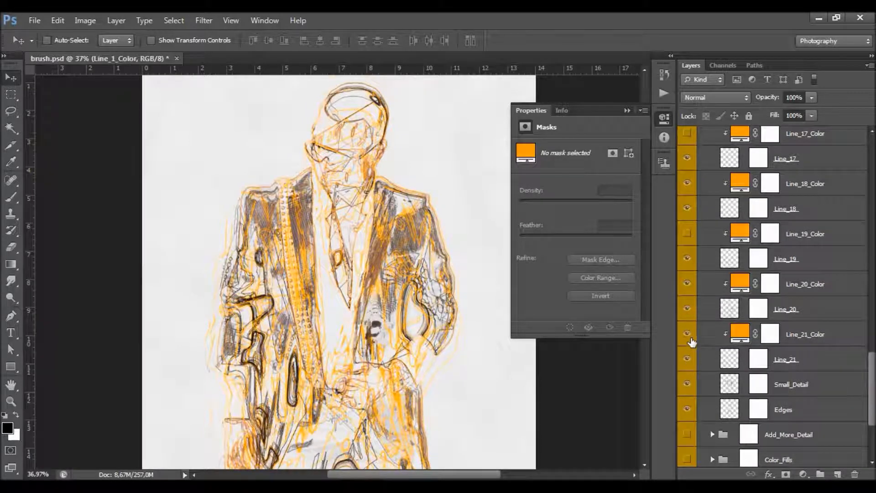
# Set the Hue of the Randomize Color adjustment to -24 and hide that adjustment layer
pyautogui.scroll(20, 691, 341)
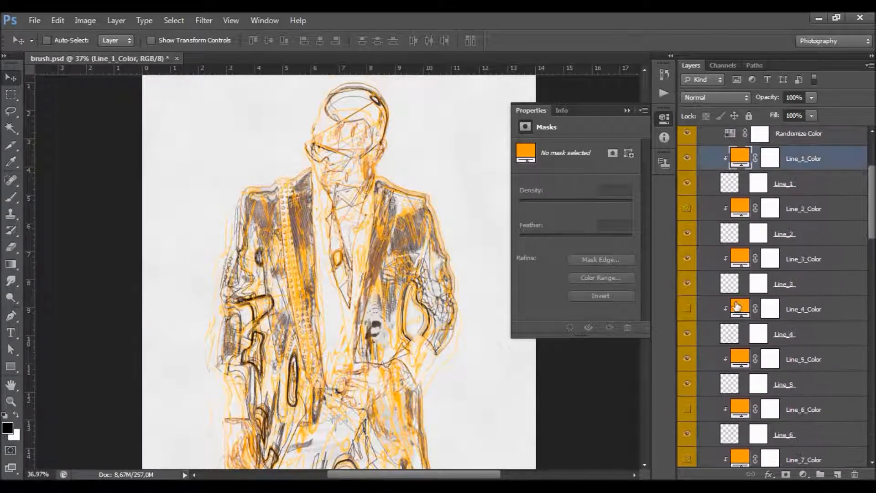
pyautogui.scroll(3, 737, 306)
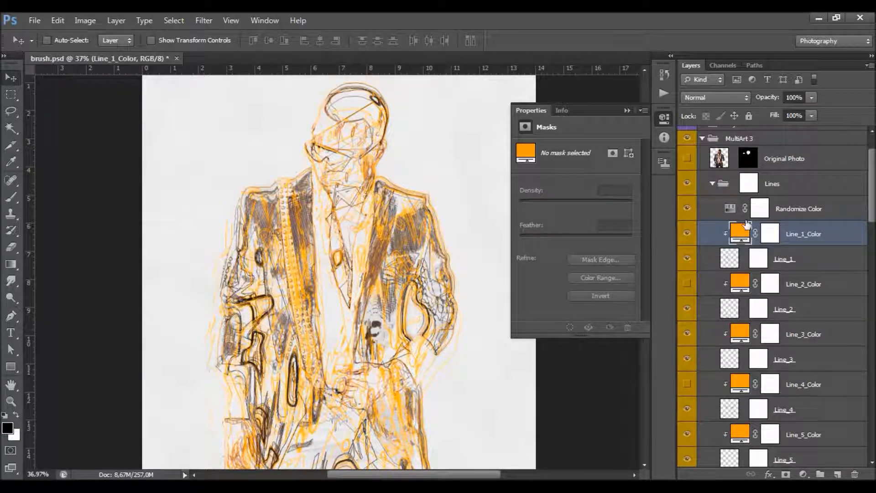
pyautogui.click(729, 210)
pyautogui.moveTo(576, 198)
pyautogui.mouseDown()
pyautogui.moveTo(544, 199)
pyautogui.moveTo(634, 196)
pyautogui.moveTo(562, 199)
pyautogui.mouseUp()
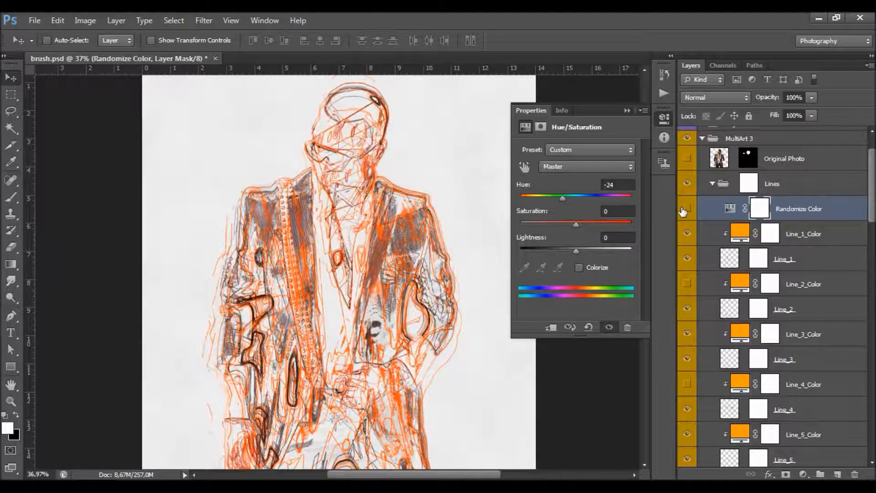
pyautogui.click(687, 208)
pyautogui.click(626, 111)
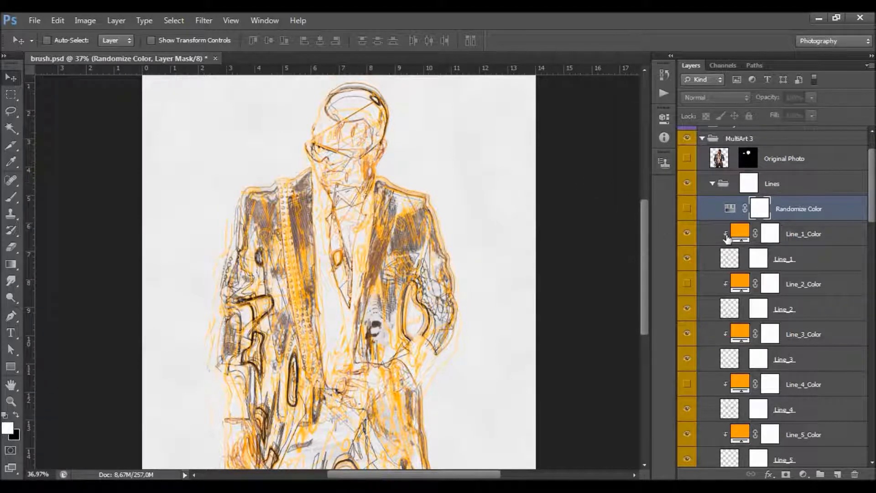
pyautogui.scroll(-2, 731, 221)
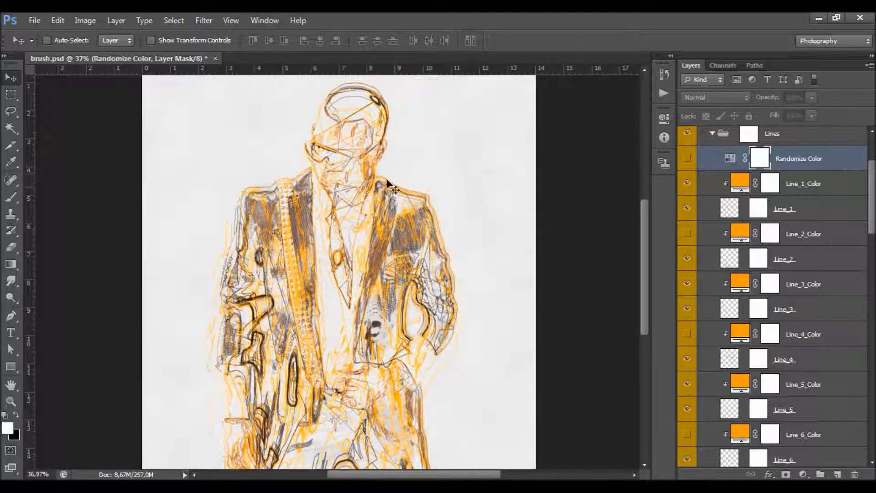
# Change the Line_1_Color fill from orange to a dark, slightly reddish purple
pyautogui.doubleClick(742, 183)
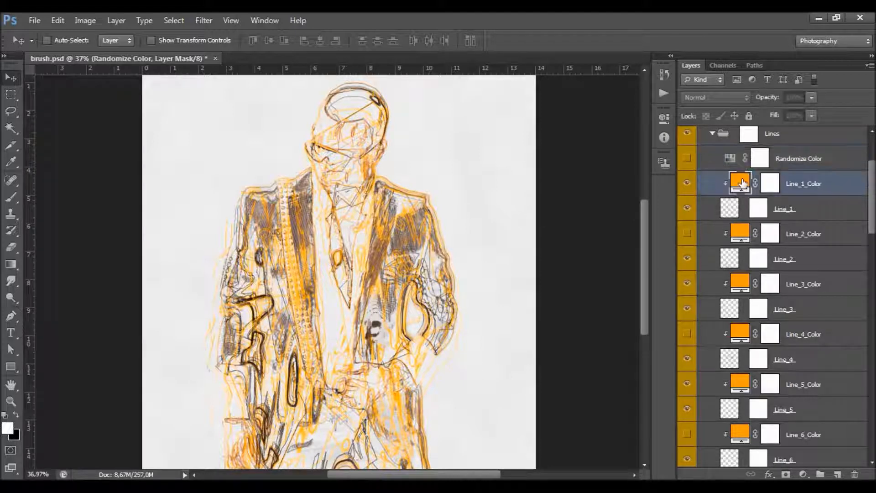
pyautogui.moveTo(700, 322); pyautogui.dragTo(699, 303)
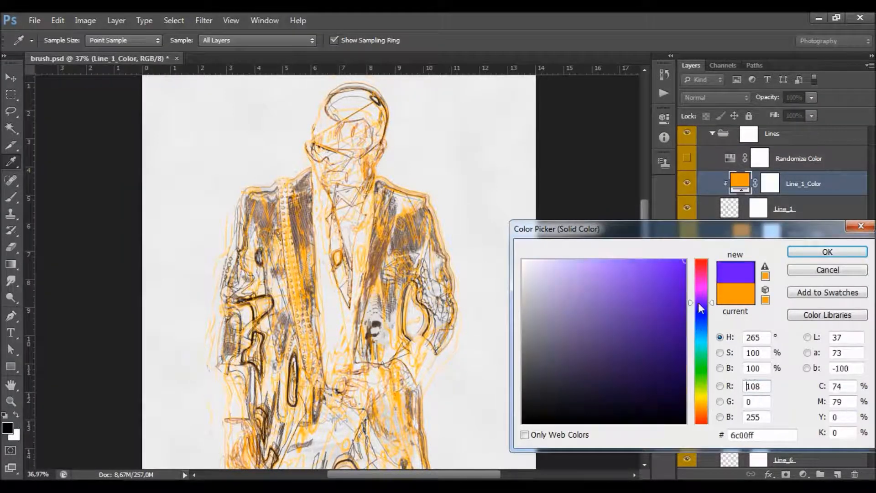
pyautogui.click(654, 320)
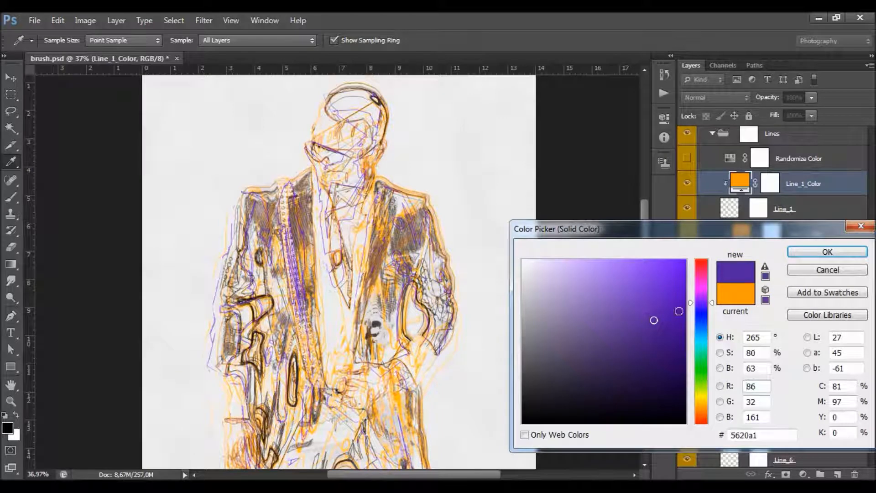
pyautogui.moveTo(702, 302); pyautogui.dragTo(702, 297)
pyautogui.click(823, 251)
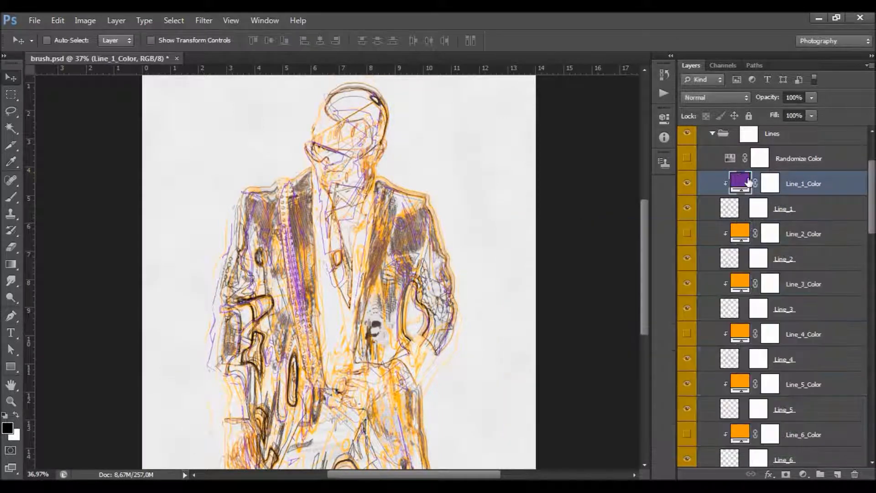
# Change the Line_3_Color fill to yellow-orange ffba00, and open and accept the Line_5_Color fill colour
pyautogui.scroll(-2, 777, 168)
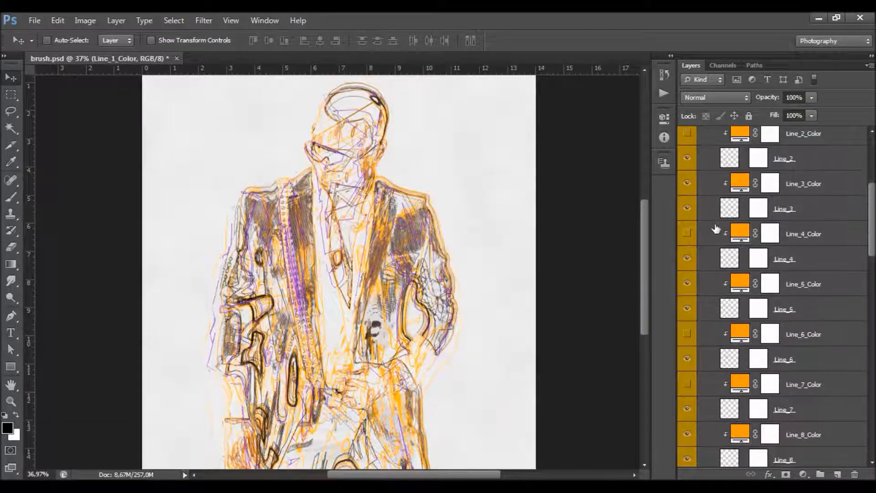
pyautogui.doubleClick(739, 184)
pyautogui.moveTo(697, 403); pyautogui.dragTo(703, 407)
pyautogui.click(826, 252)
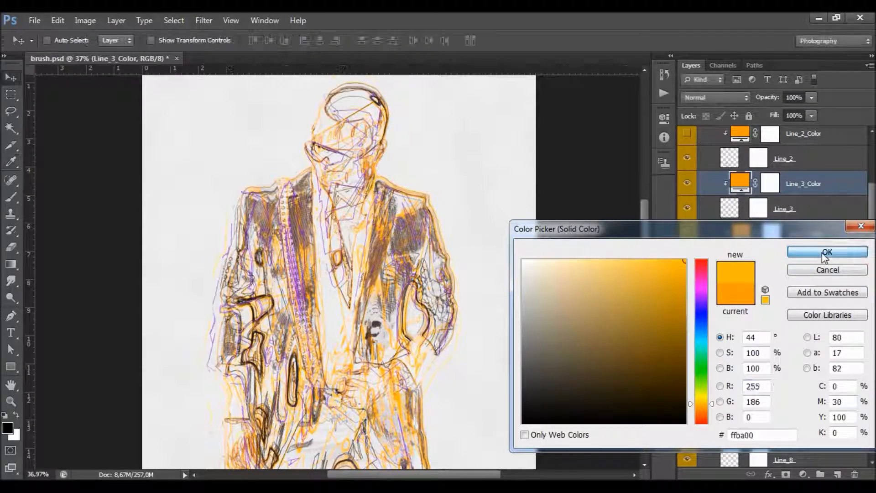
pyautogui.scroll(-3, 739, 281)
pyautogui.doubleClick(743, 159)
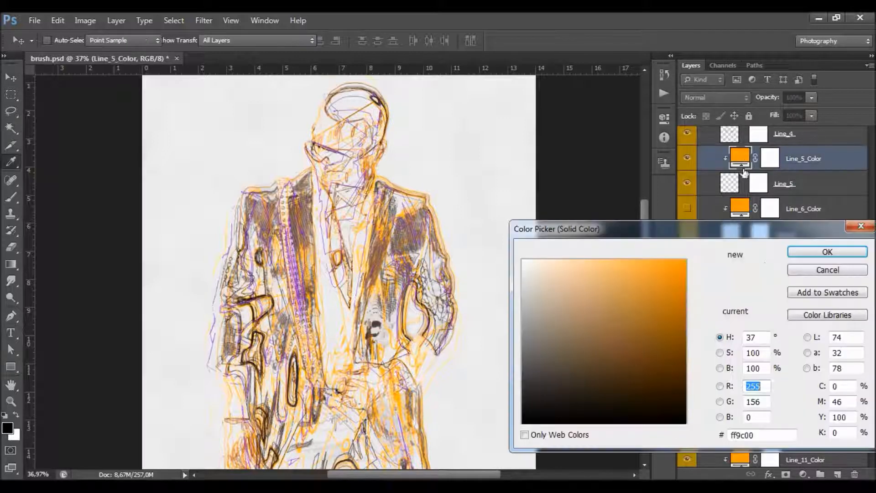
pyautogui.click(821, 252)
# Change the Line_8_Color fill to bright blue 0036ff
pyautogui.scroll(-3, 740, 254)
pyautogui.doubleClick(742, 231)
pyautogui.moveTo(697, 393)
pyautogui.mouseDown()
pyautogui.moveTo(711, 331)
pyautogui.moveTo(700, 322)
pyautogui.mouseUp()
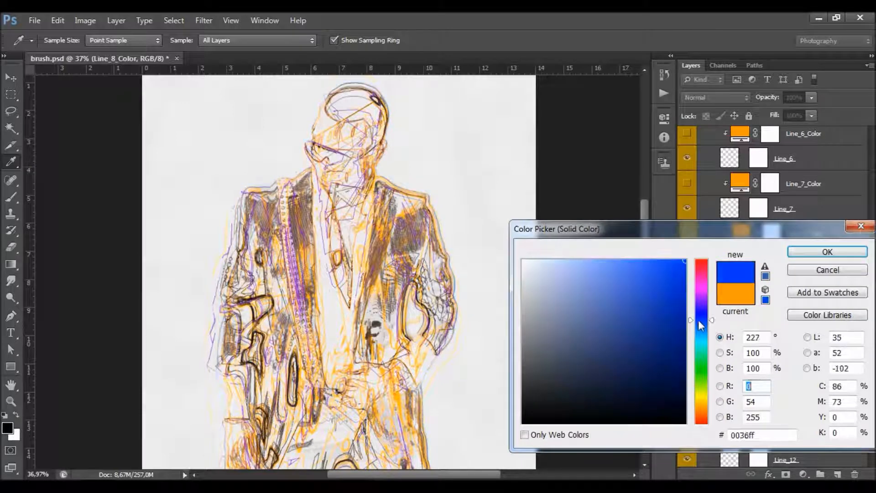
pyautogui.click(827, 252)
# Change the Line_11_Color fill to purple 851fc0
pyautogui.scroll(-4, 753, 262)
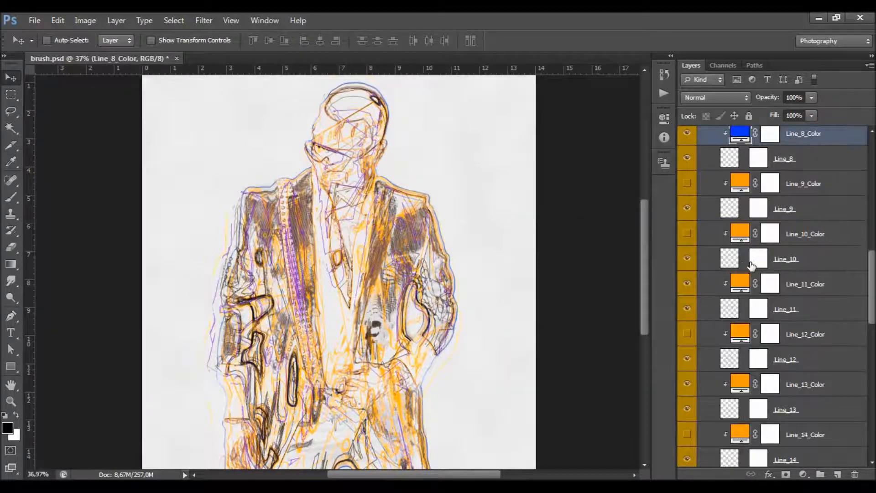
pyautogui.doubleClick(740, 278)
pyautogui.moveTo(705, 318); pyautogui.dragTo(705, 297)
pyautogui.click(659, 299)
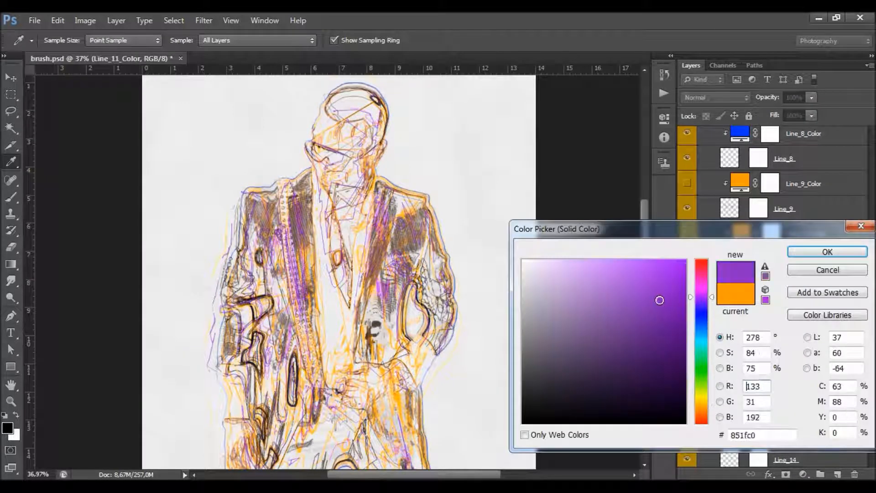
pyautogui.click(827, 252)
# Change the Line_13_Color fill to red-orange and shift the Line_16_Color fill to a slightly redder orange
pyautogui.scroll(-3, 752, 273)
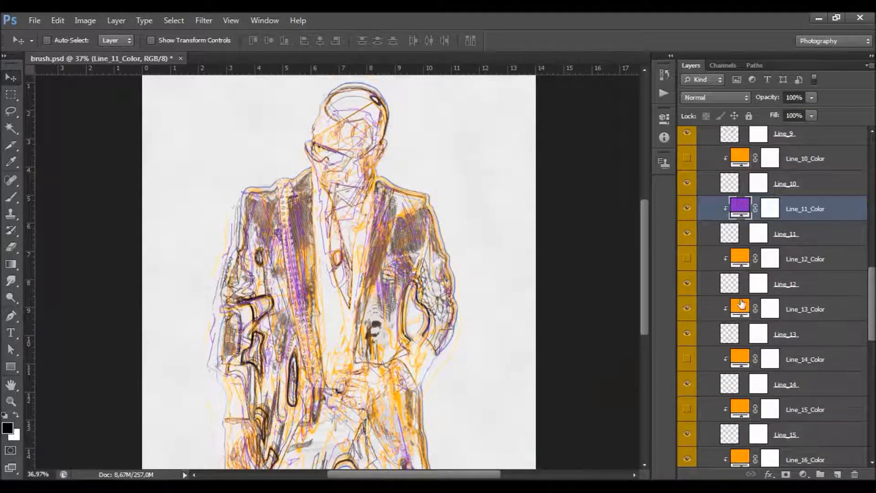
pyautogui.doubleClick(740, 308)
pyautogui.moveTo(709, 393); pyautogui.dragTo(707, 415)
pyautogui.click(827, 252)
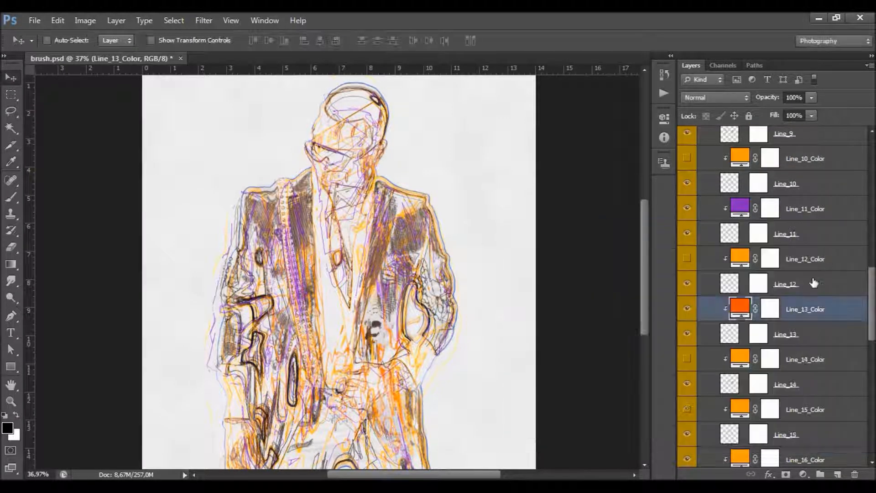
pyautogui.scroll(-5, 755, 312)
pyautogui.doubleClick(739, 333)
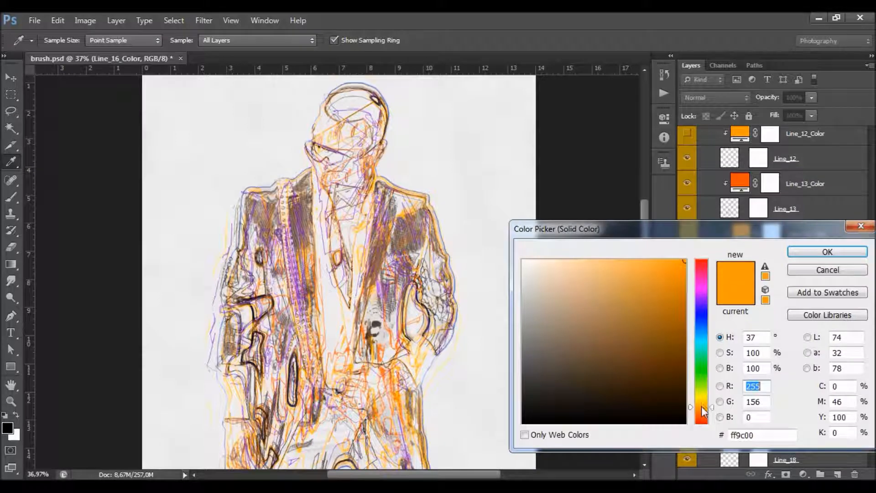
pyautogui.click(704, 412)
pyautogui.click(811, 252)
# Change the Line_18_Color fill to a muted medium purple
pyautogui.scroll(-9, 744, 267)
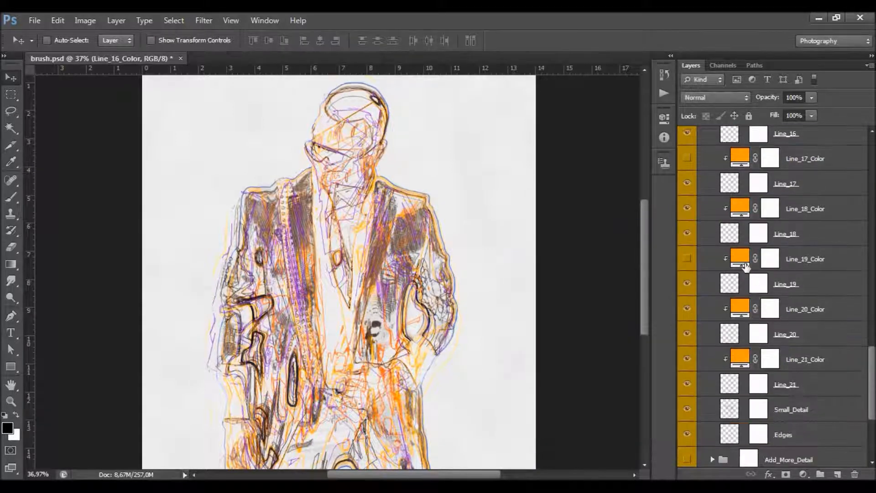
pyautogui.doubleClick(740, 207)
pyautogui.click(698, 293)
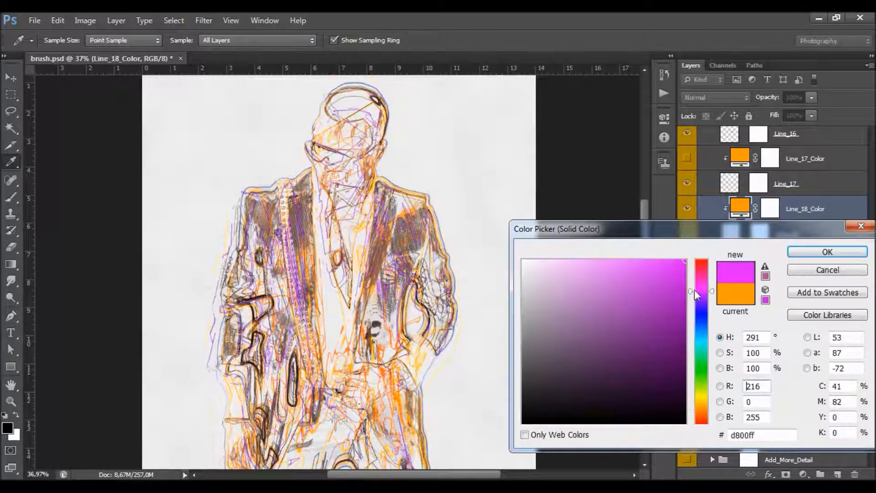
pyautogui.click(698, 296)
pyautogui.click(652, 317)
pyautogui.click(648, 305)
pyautogui.click(821, 252)
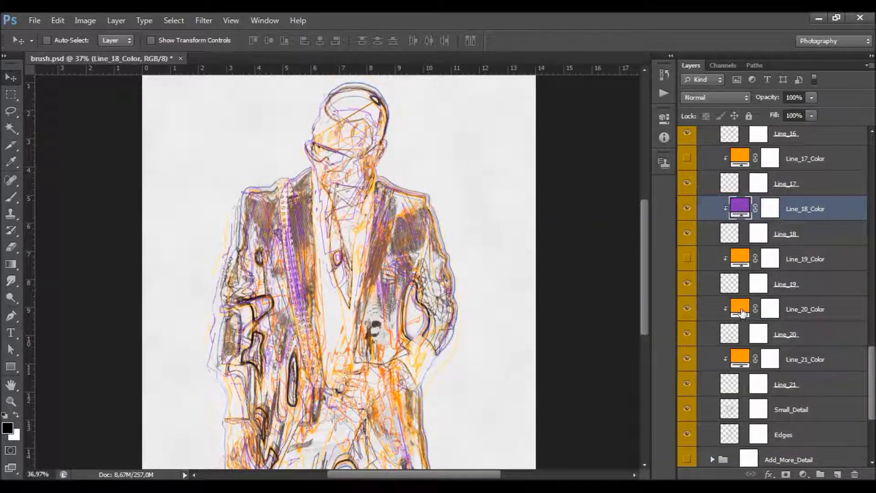
# Change the Line_20_Color fill to bright magenta-violet c600ff
pyautogui.doubleClick(740, 311)
pyautogui.click(704, 293)
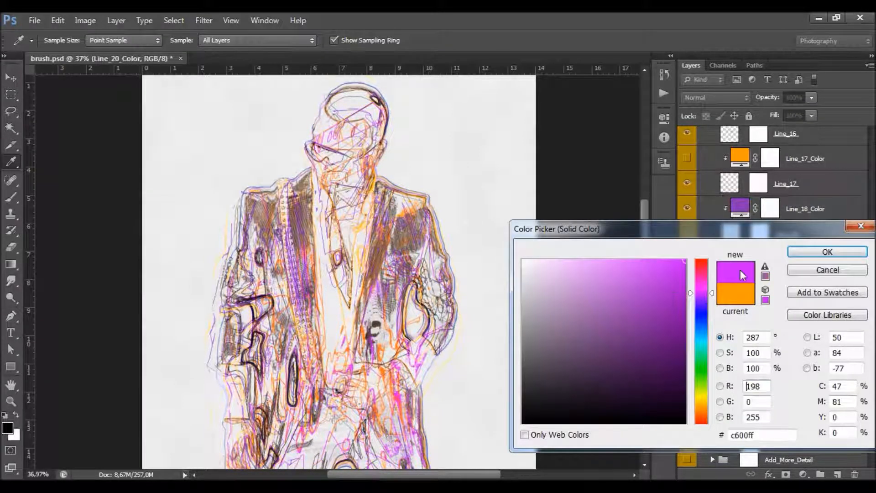
pyautogui.click(818, 251)
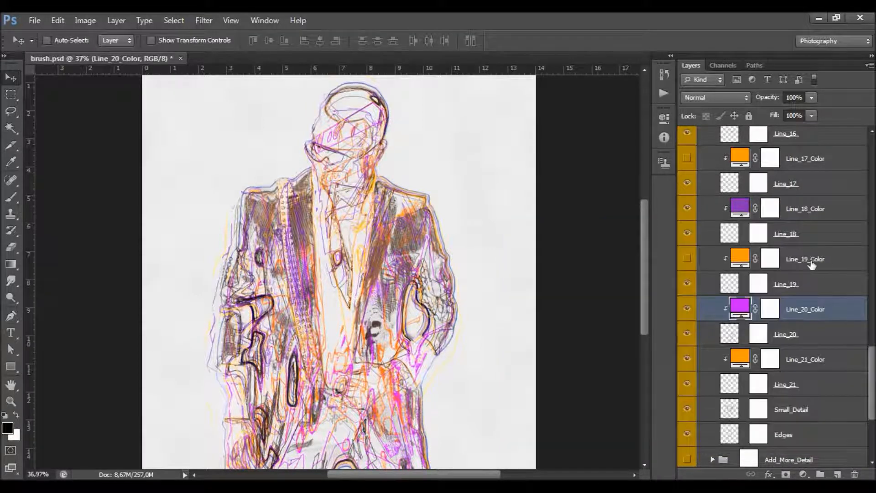
# Show the Randomize Color adjustment, set its Hue to +124, and hide the adjustment layer again
pyautogui.scroll(20, 807, 265)
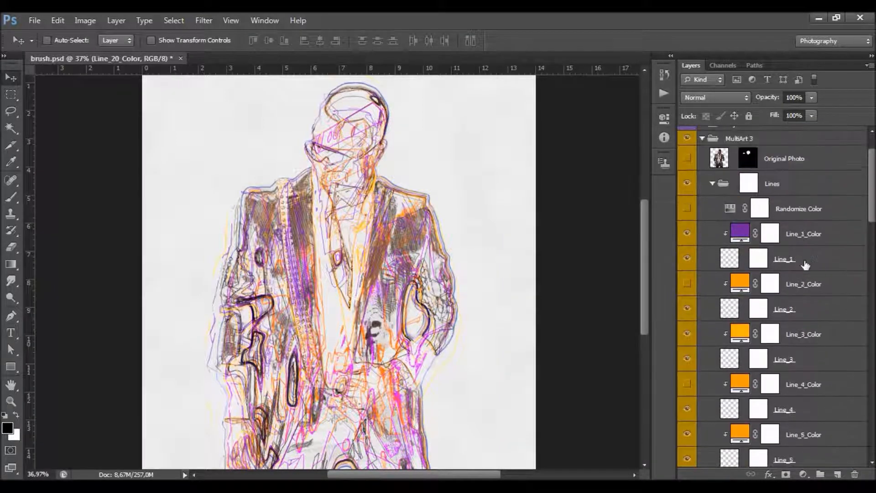
pyautogui.scroll(2, 805, 265)
pyautogui.click(701, 267)
pyautogui.click(685, 259)
pyautogui.doubleClick(733, 259)
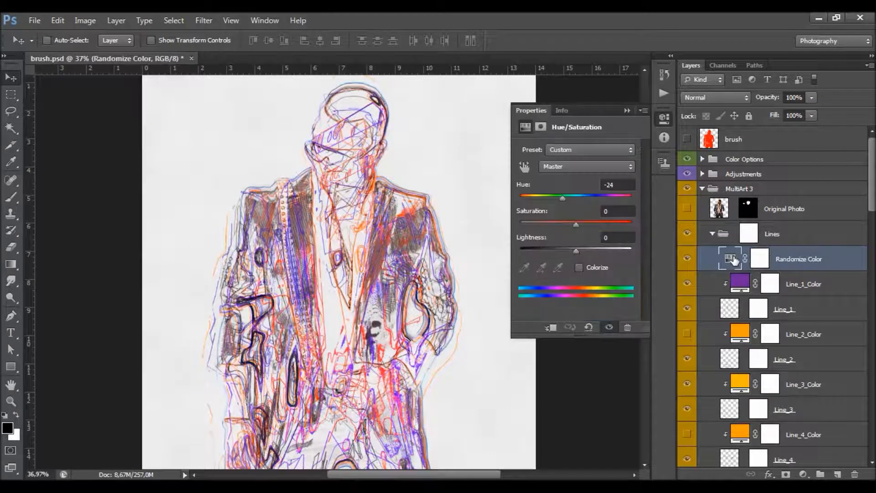
pyautogui.moveTo(563, 198); pyautogui.dragTo(619, 220)
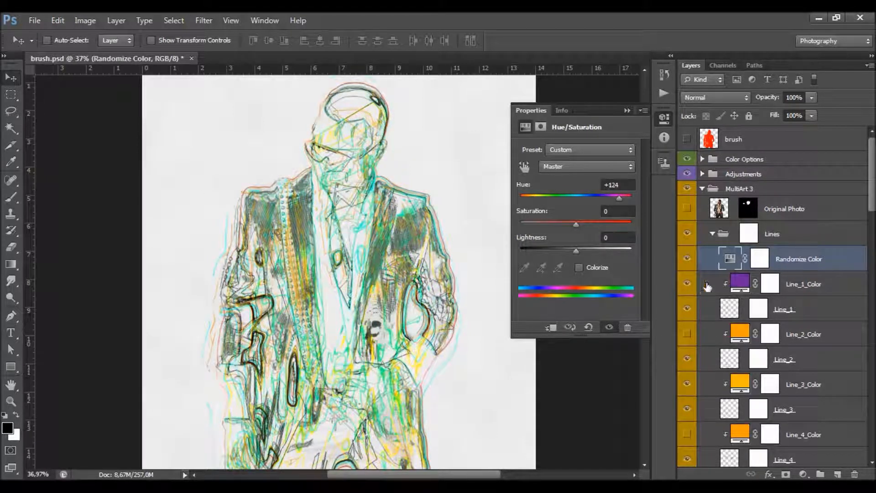
pyautogui.click(685, 258)
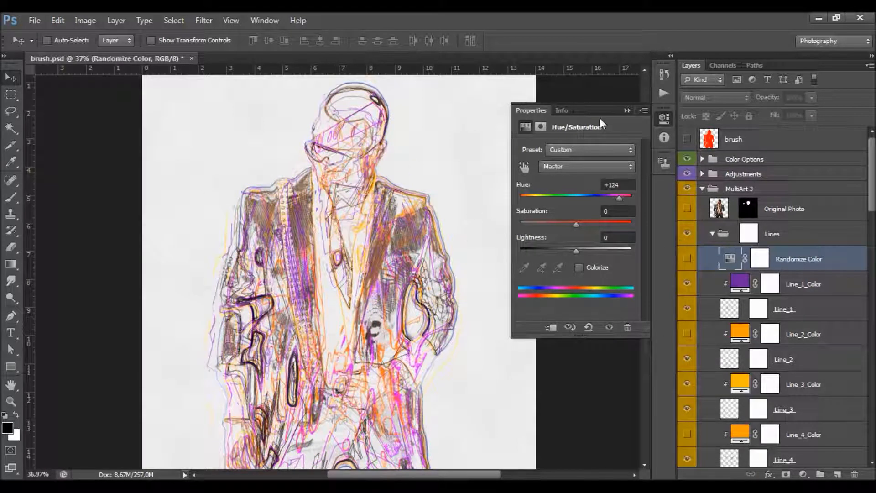
pyautogui.click(627, 110)
# Collapse the Lines group and show the Original Photo layer and the Color_Fills and Splatter groups, previewing Add_More_Detail without keeping it shown
pyautogui.click(709, 232)
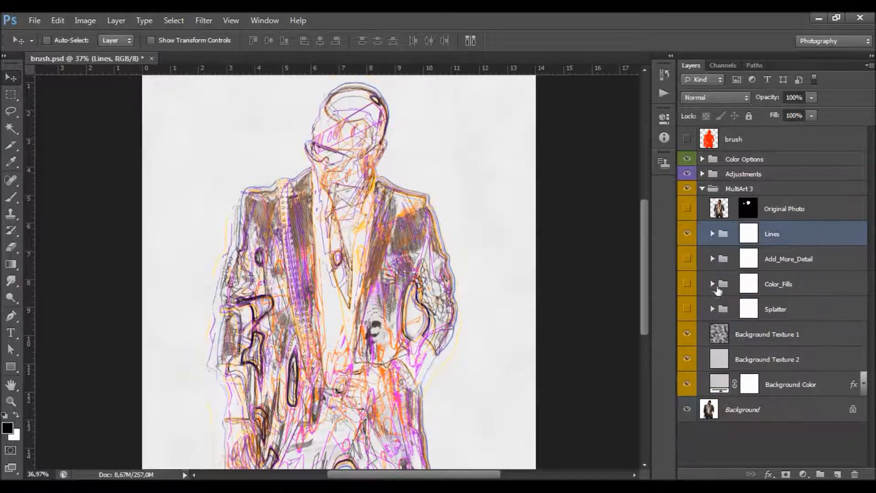
pyautogui.click(686, 209)
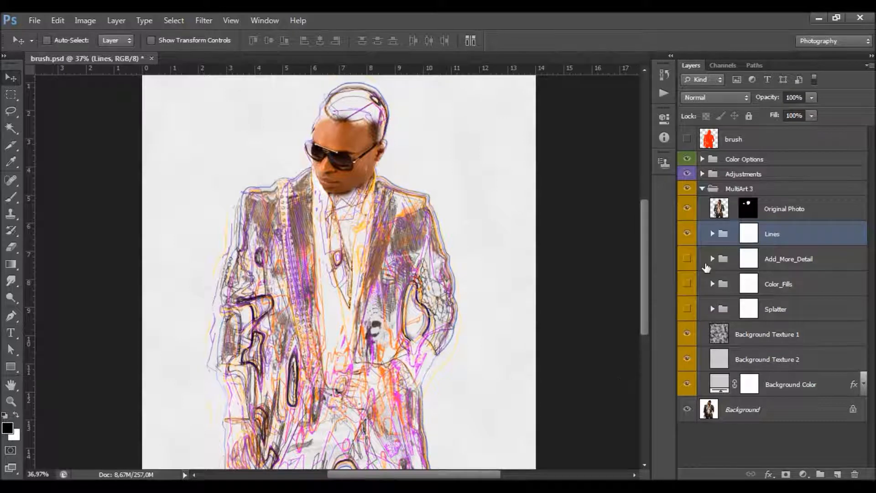
pyautogui.click(687, 259)
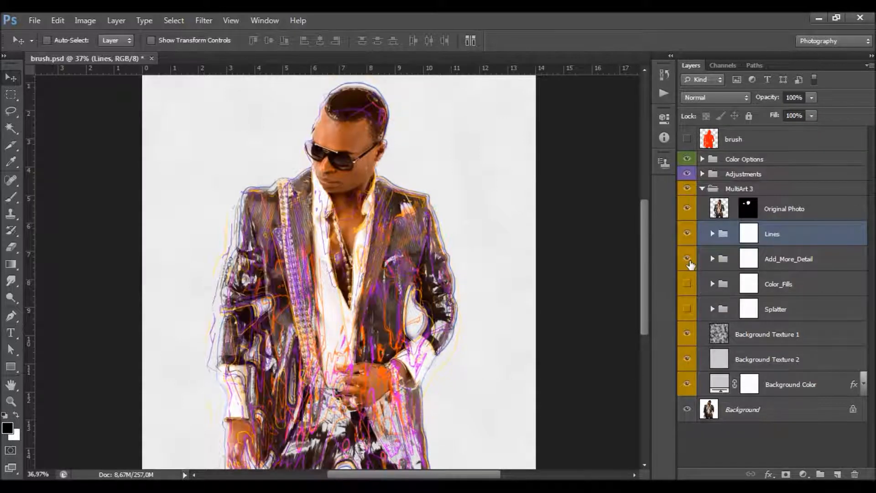
pyautogui.click(687, 258)
pyautogui.click(687, 284)
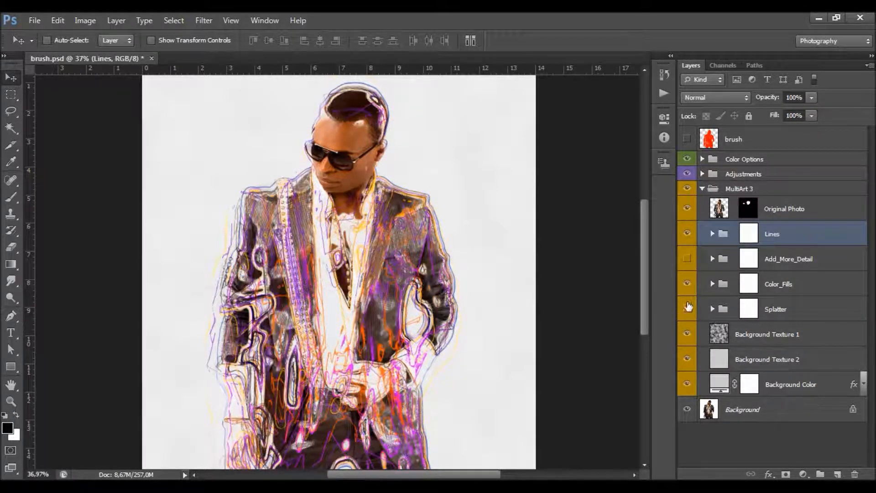
pyautogui.click(687, 310)
# Expand the Lines group, select the Line_1 layer mask, and ready the Brush tool with black as the foreground colour
pyautogui.click(799, 286)
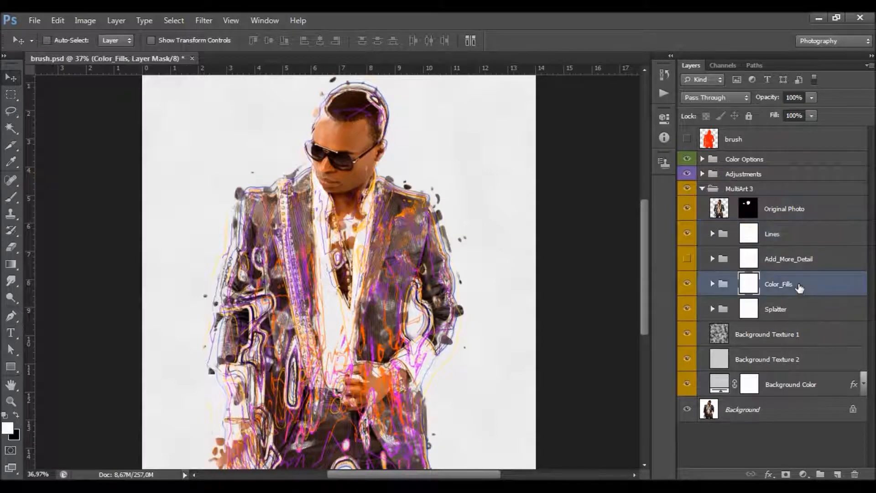
pyautogui.click(793, 243)
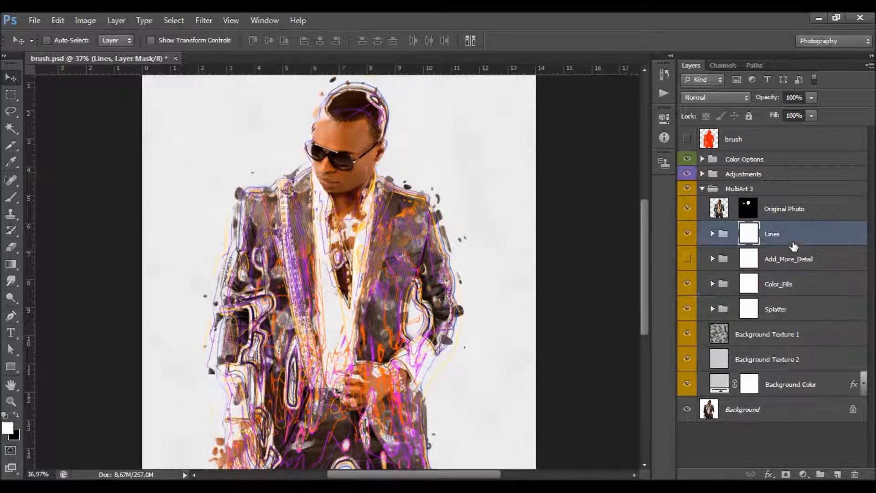
pyautogui.click(712, 234)
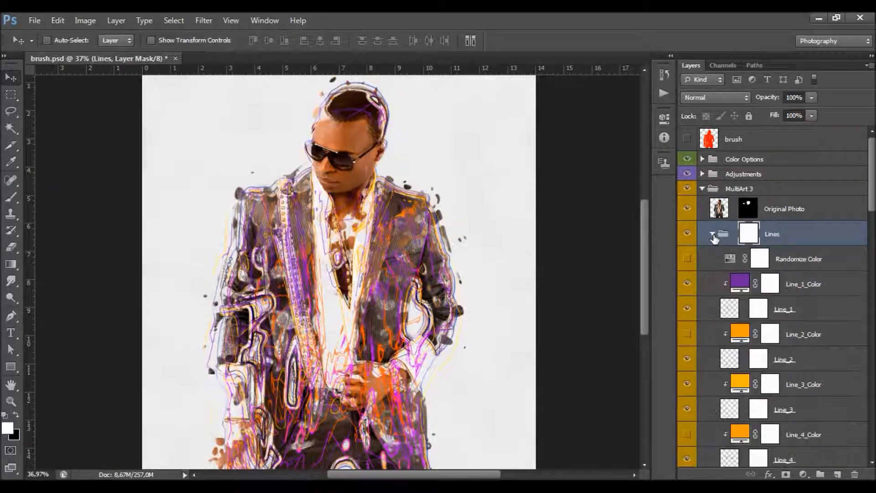
pyautogui.click(686, 310)
pyautogui.click(758, 309)
pyautogui.click(11, 181)
pyautogui.click(11, 197)
pyautogui.click(16, 414)
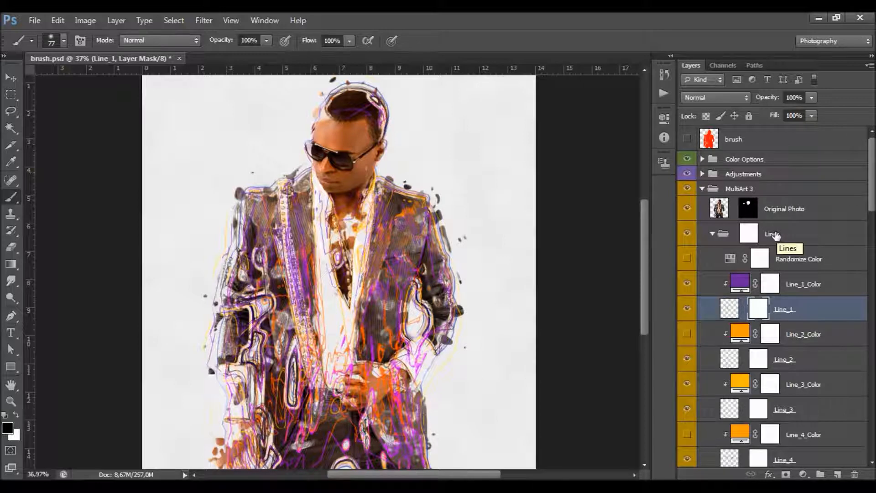
# Try painting black on the Lines group mask over the jacket with a 156 px brush, and undo the stroke
pyautogui.click(747, 239)
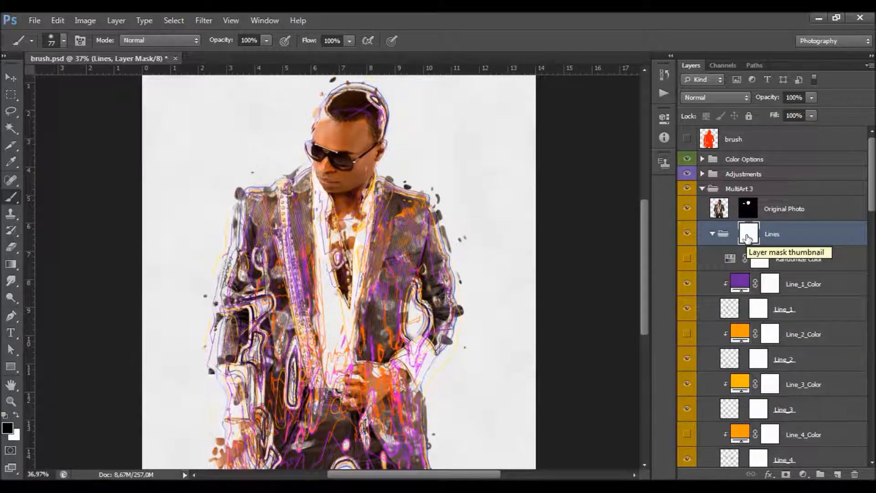
pyautogui.click(712, 234)
pyautogui.rightClick(456, 240)
pyautogui.moveTo(518, 269); pyautogui.dragTo(547, 274)
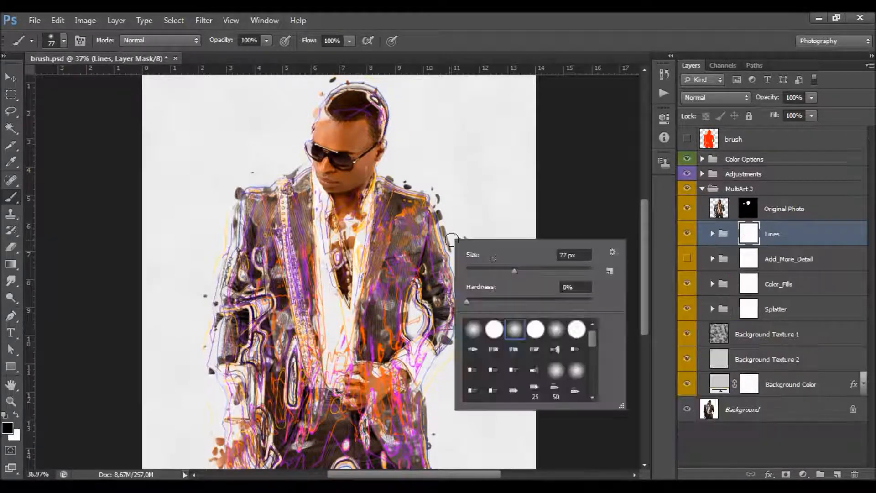
pyautogui.moveTo(423, 208)
pyautogui.mouseDown()
pyautogui.moveTo(391, 239)
pyautogui.moveTo(425, 188)
pyautogui.moveTo(400, 189)
pyautogui.moveTo(363, 305)
pyautogui.moveTo(385, 302)
pyautogui.mouseUp()
pyautogui.hotkey('ctrl', 'z')
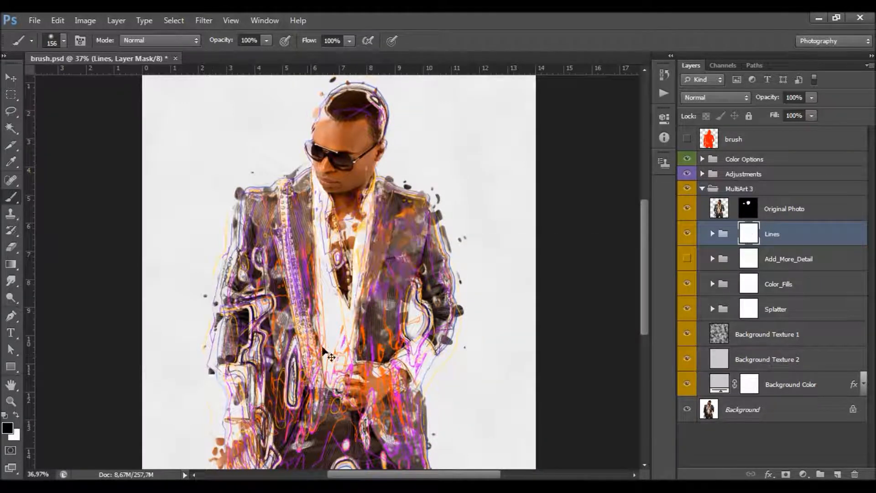
# Expand the Color_Fills group and show its CF_Color_1 and CF_2_Color layers over the two Color_Fill layers
pyautogui.click(791, 279)
pyautogui.click(712, 284)
pyautogui.scroll(-2, 716, 288)
pyautogui.click(805, 282)
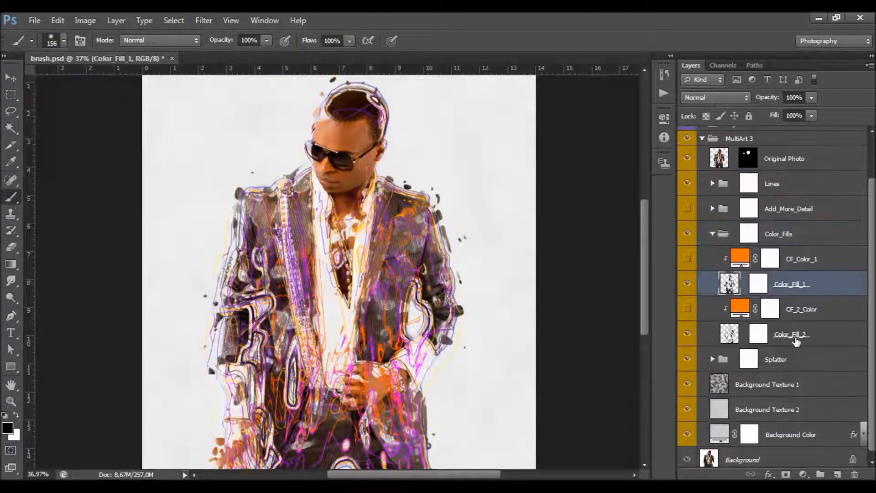
pyautogui.click(796, 341)
pyautogui.click(690, 284)
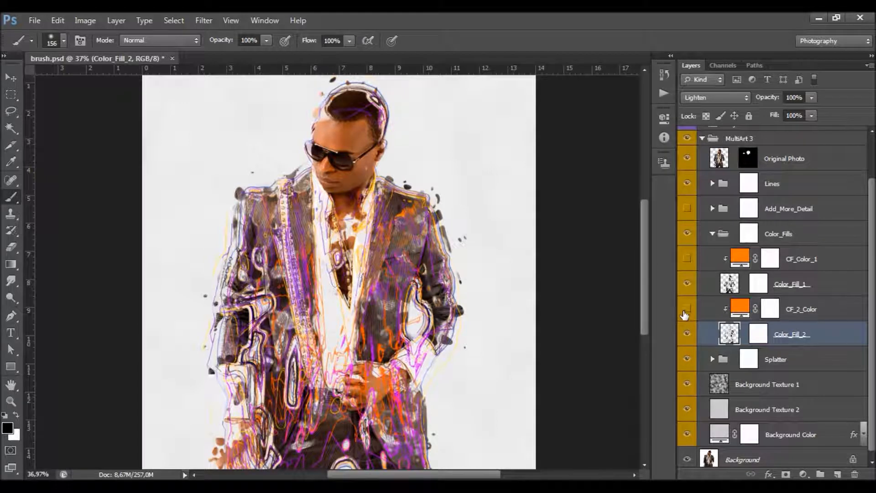
pyautogui.click(687, 260)
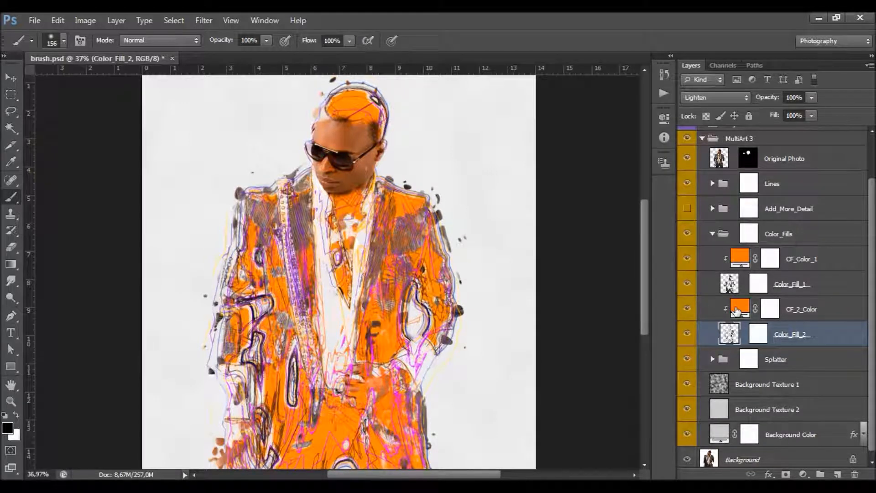
pyautogui.doubleClick(736, 312)
pyautogui.moveTo(699, 404)
pyautogui.mouseDown()
pyautogui.moveTo(702, 335)
pyautogui.moveTo(701, 410)
pyautogui.moveTo(712, 415)
pyautogui.mouseUp()
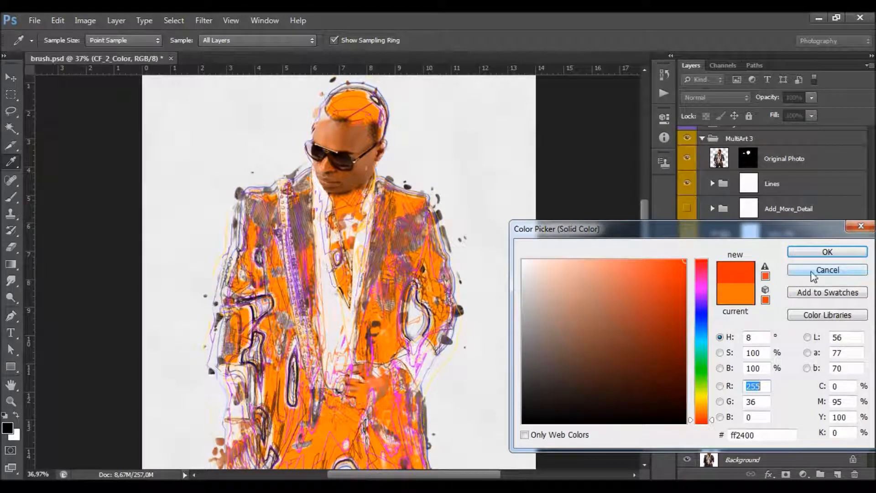
pyautogui.click(813, 272)
# Change the CF_Color_1 solid colour fill to a purple with hue 288
pyautogui.doubleClick(739, 258)
pyautogui.moveTo(710, 306); pyautogui.dragTo(684, 296)
pyautogui.click(654, 309)
pyautogui.click(704, 293)
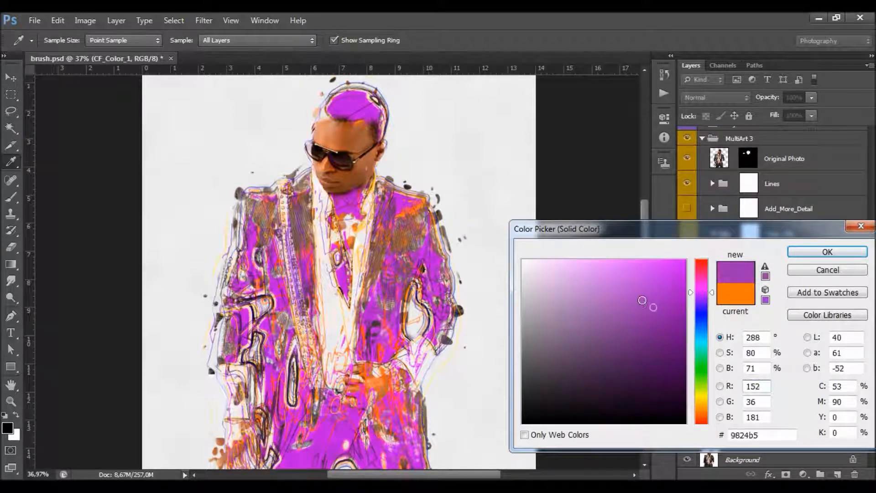
pyautogui.click(637, 309)
pyautogui.click(802, 253)
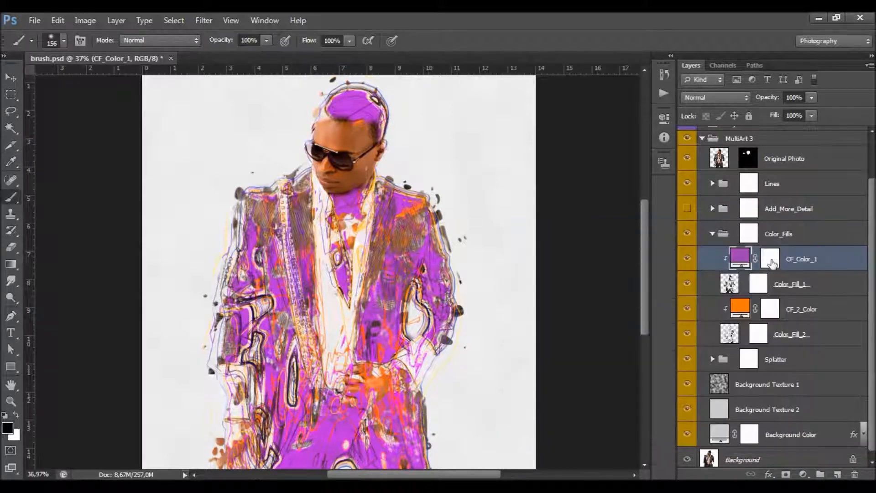
# Paint black on the CF_Color_1 layer mask with a 277 px brush over the jacket's middle and the trousers
pyautogui.click(770, 258)
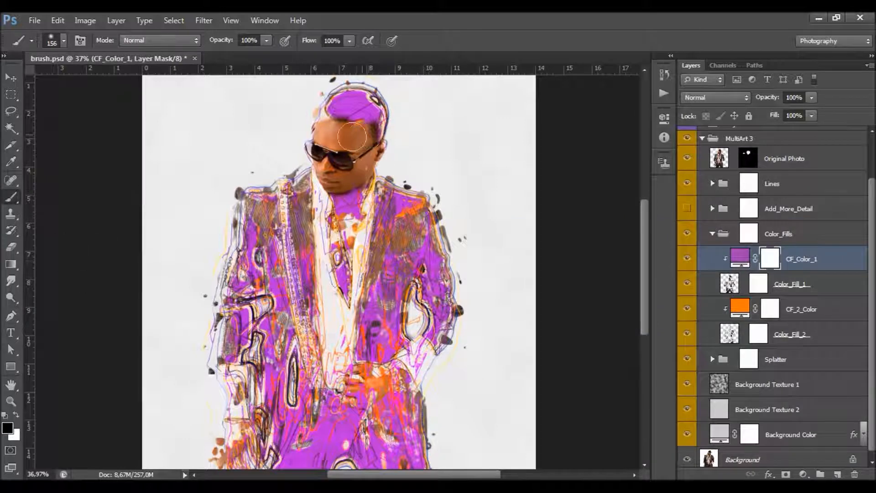
pyautogui.rightClick(394, 260)
pyautogui.click(507, 293)
pyautogui.moveTo(346, 279)
pyautogui.mouseDown()
pyautogui.moveTo(323, 398)
pyautogui.moveTo(375, 425)
pyautogui.moveTo(411, 308)
pyautogui.moveTo(402, 216)
pyautogui.mouseUp()
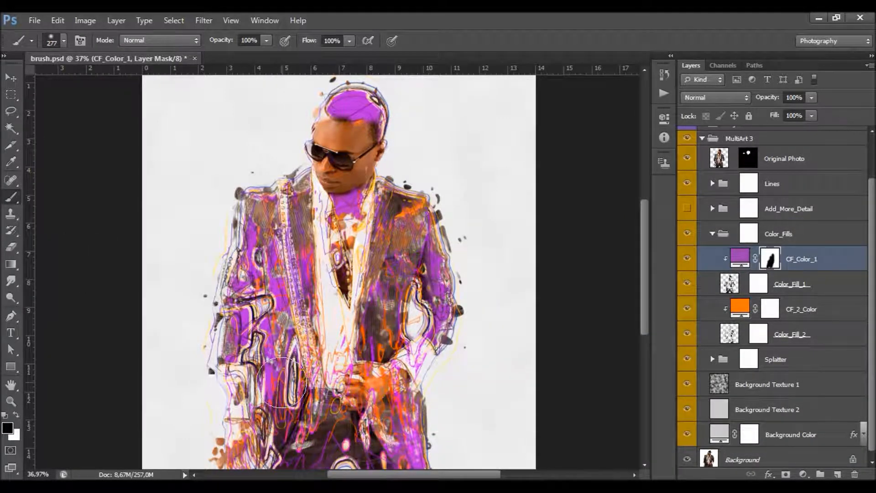
pyautogui.moveTo(281, 383); pyautogui.dragTo(310, 269)
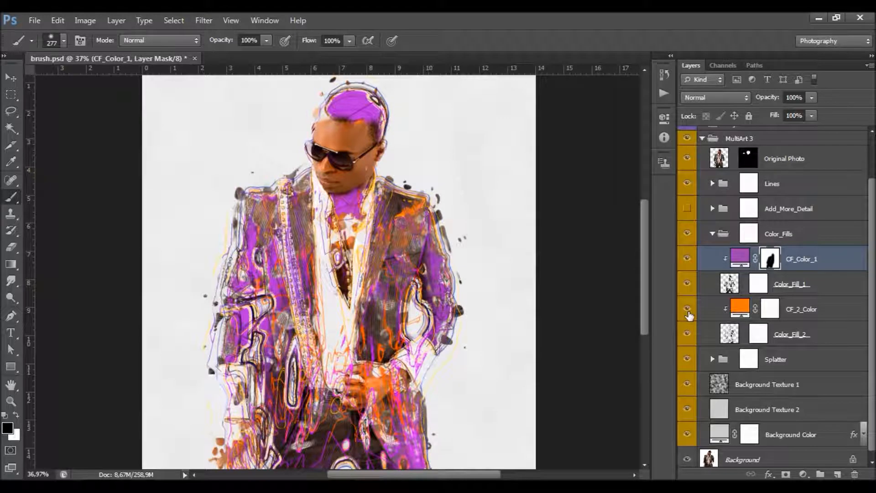
# Collapse the Color_Fills group, try painting black on its group mask over one jacket sleeve, and undo the stroke
pyautogui.click(712, 234)
pyautogui.click(748, 288)
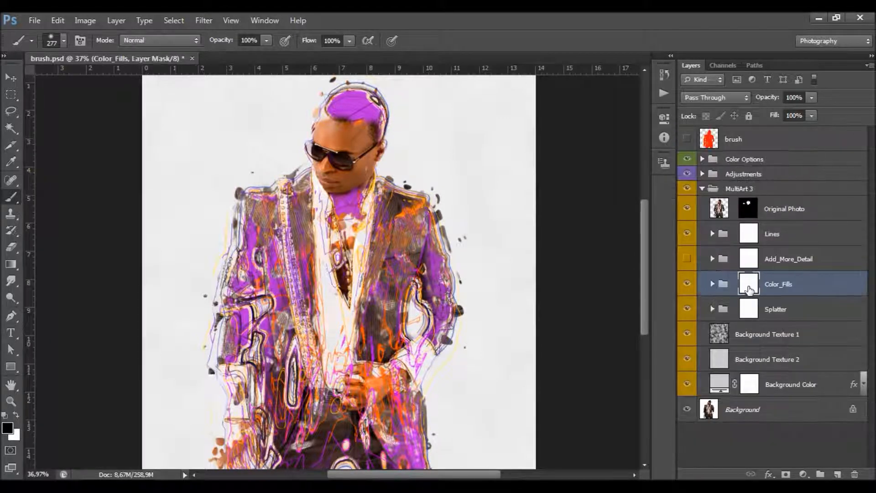
pyautogui.moveTo(265, 198)
pyautogui.mouseDown()
pyautogui.moveTo(204, 294)
pyautogui.moveTo(214, 342)
pyautogui.mouseUp()
pyautogui.hotkey('ctrl', 'z')
# Expand the Splatter group and reposition the Splatter_1 layer on the canvas with the Move tool
pyautogui.scroll(-3, 332, 203)
pyautogui.scroll(1, 335, 199)
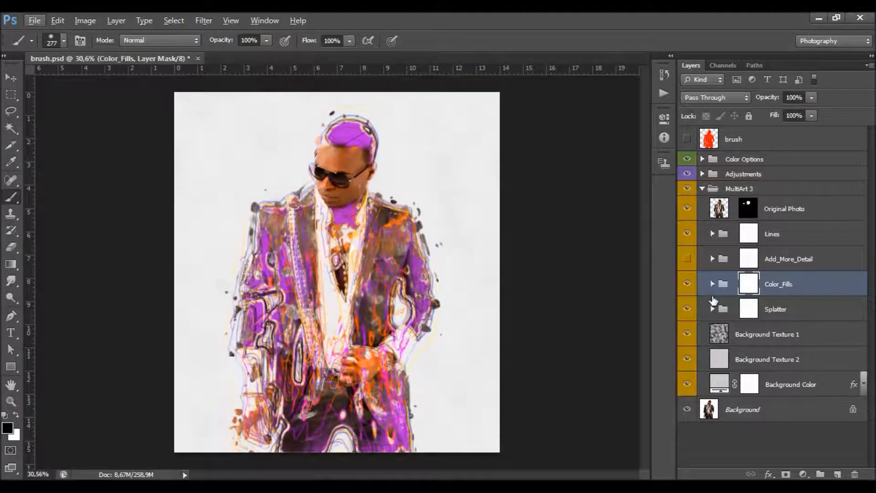
pyautogui.click(712, 308)
pyautogui.scroll(-6, 775, 308)
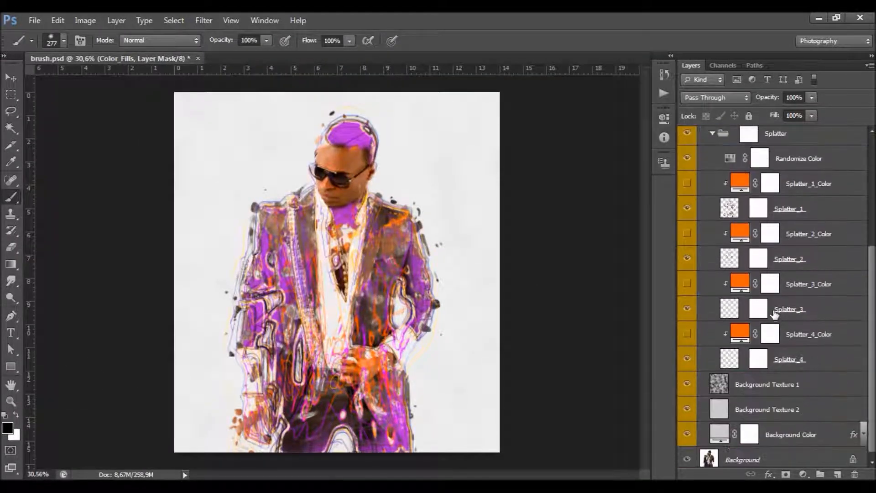
pyautogui.scroll(2, 775, 310)
pyautogui.click(816, 285)
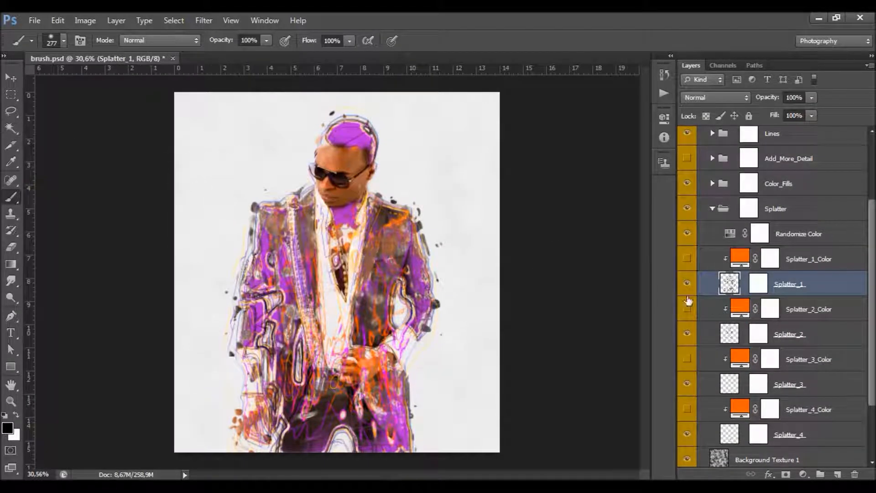
pyautogui.click(11, 79)
pyautogui.moveTo(496, 271); pyautogui.dragTo(488, 272)
# Reposition the Splatter_2 and Splatter_3 layers around the figure with the Move tool
pyautogui.click(788, 337)
pyautogui.moveTo(347, 262); pyautogui.dragTo(341, 259)
pyautogui.click(788, 391)
pyautogui.moveTo(486, 321); pyautogui.dragTo(463, 298)
# Enlarge the Splatter_4 layer with Free Transform
pyautogui.click(817, 435)
pyautogui.click(12, 127)
pyautogui.rightClick(340, 172)
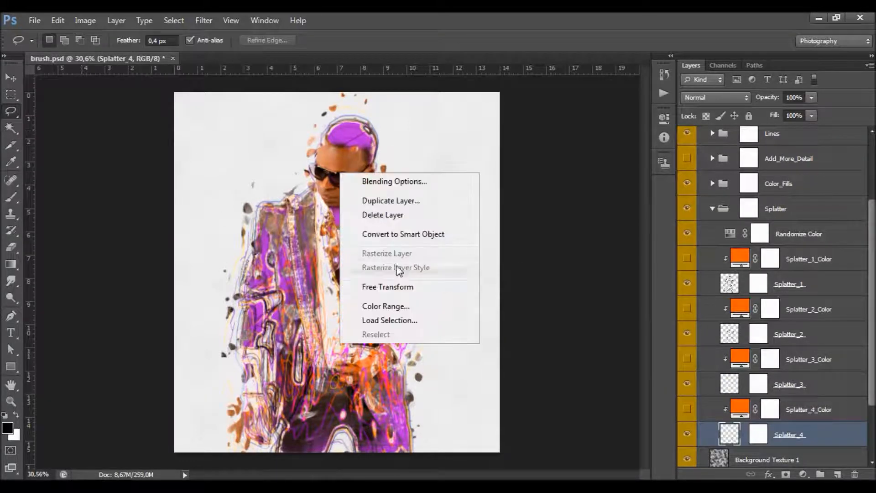
pyautogui.click(393, 290)
pyautogui.moveTo(446, 127); pyautogui.dragTo(476, 104)
pyautogui.click(644, 40)
pyautogui.press('l')
# Toggle the Splatter_3 layer's visibility for comparison, and select the Splatter_4 layer mask with the Brush tool ready
pyautogui.click(687, 384)
pyautogui.click(685, 386)
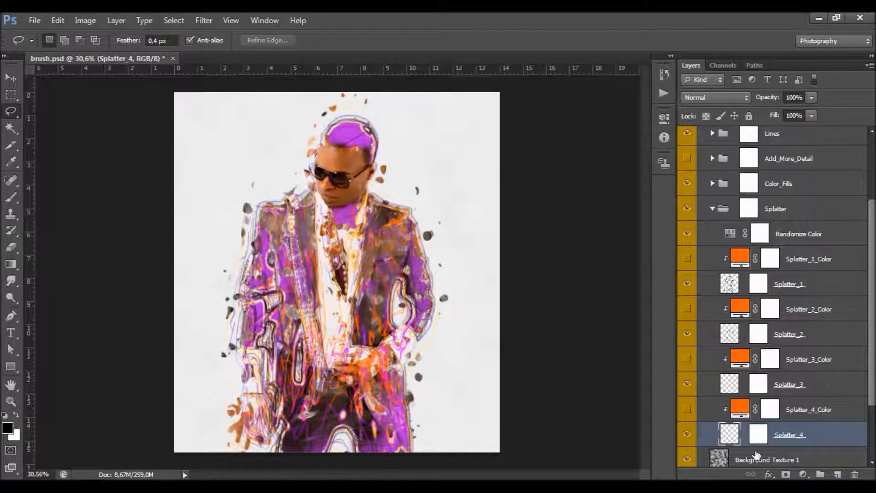
pyautogui.click(758, 434)
pyautogui.press('b')
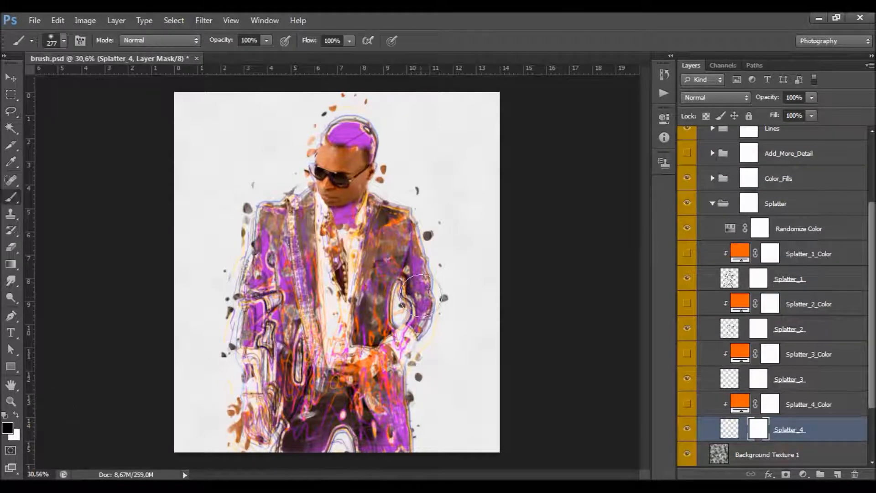
# Show all four Splatter colour layers and set Splatter_1_Color to a purple with hue 274
pyautogui.moveTo(686, 253); pyautogui.dragTo(686, 404)
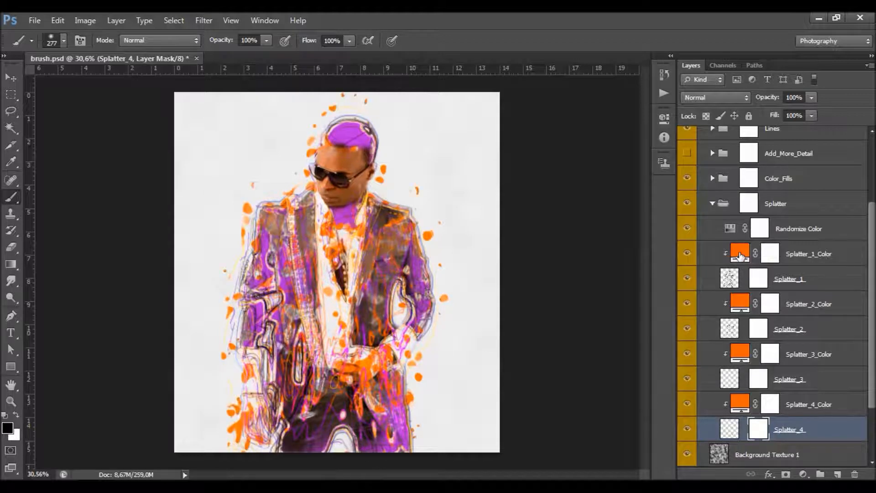
pyautogui.doubleClick(740, 255)
pyautogui.moveTo(699, 303); pyautogui.dragTo(649, 306)
pyautogui.click(653, 307)
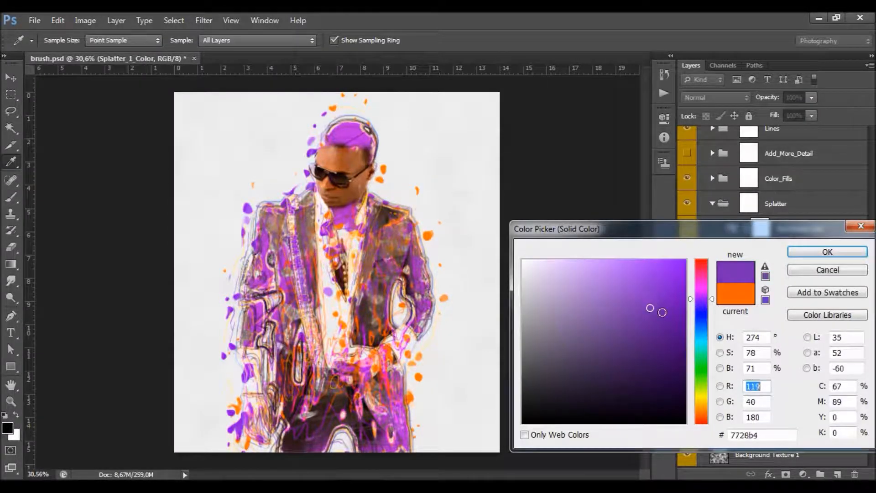
pyautogui.press('Return')
# Change the Splatter_2_Color fill to a lighter orange and the Splatter_3_Color fill to yellow
pyautogui.doubleClick(740, 312)
pyautogui.click(702, 401)
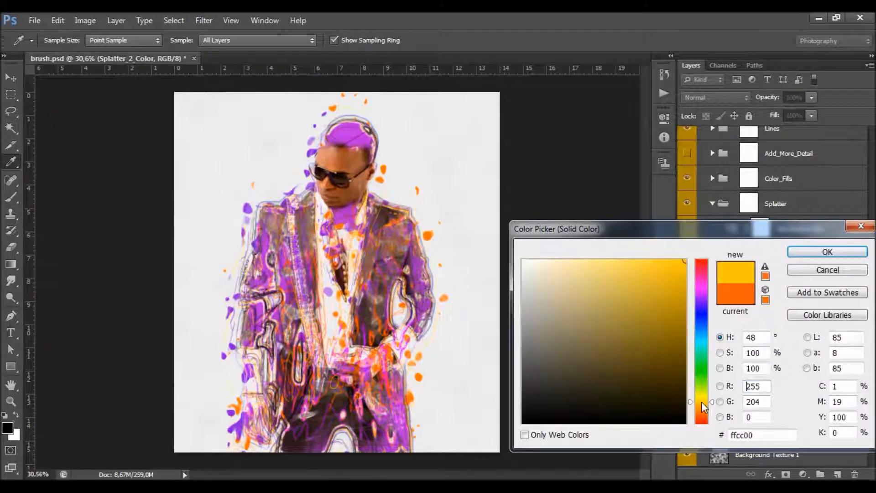
pyautogui.press('Return')
pyautogui.doubleClick(740, 303)
pyautogui.moveTo(703, 416); pyautogui.dragTo(705, 401)
pyautogui.press('Return')
pyautogui.doubleClick(740, 354)
pyautogui.press('Return')
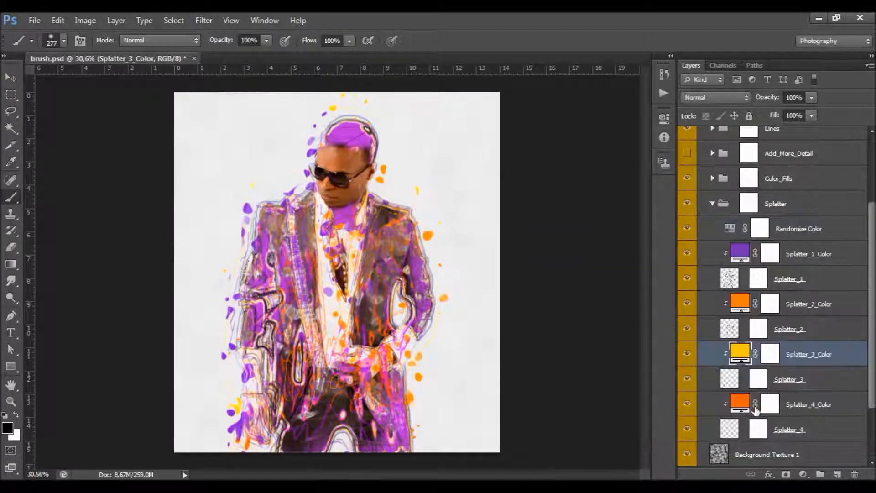
# Change the Splatter_4_Color fill to a bright blue
pyautogui.doubleClick(740, 399)
pyautogui.click(706, 325)
pyautogui.press('Return')
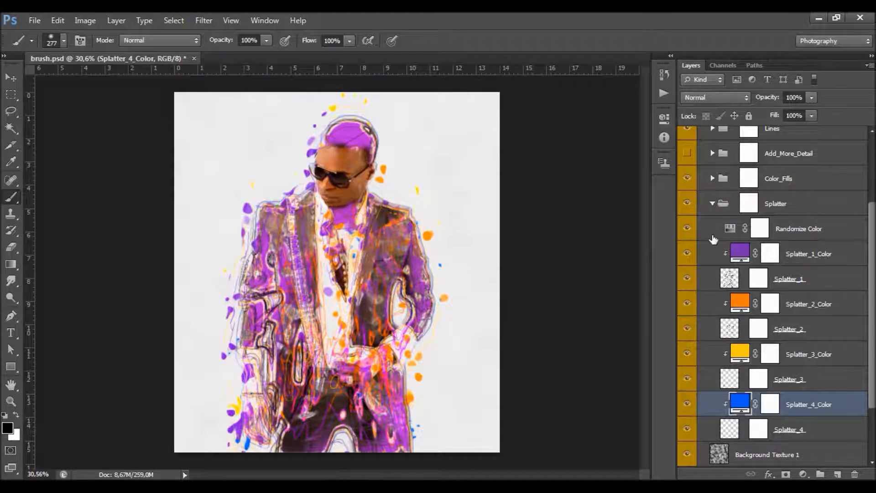
# Shift the hue of the Splatter group's Randomize Color adjustment, and hide the adjustment layer
pyautogui.doubleClick(730, 228)
pyautogui.moveTo(576, 197); pyautogui.dragTo(625, 199)
pyautogui.click(627, 110)
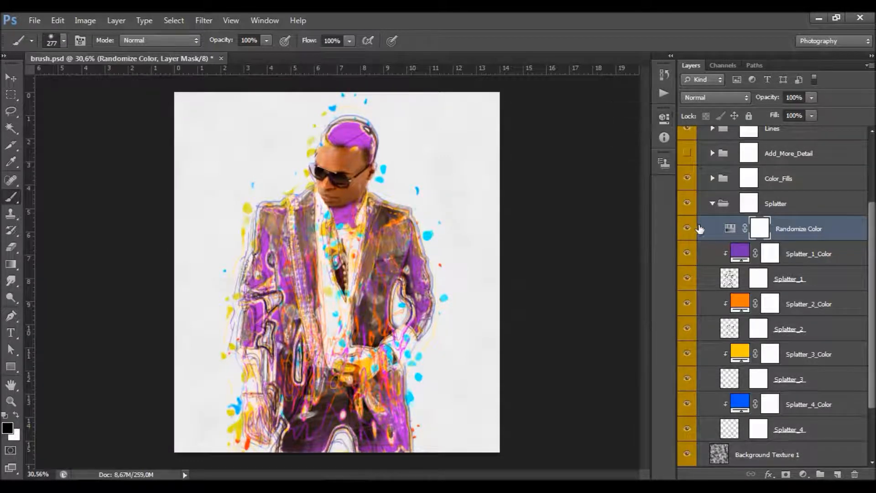
pyautogui.click(686, 228)
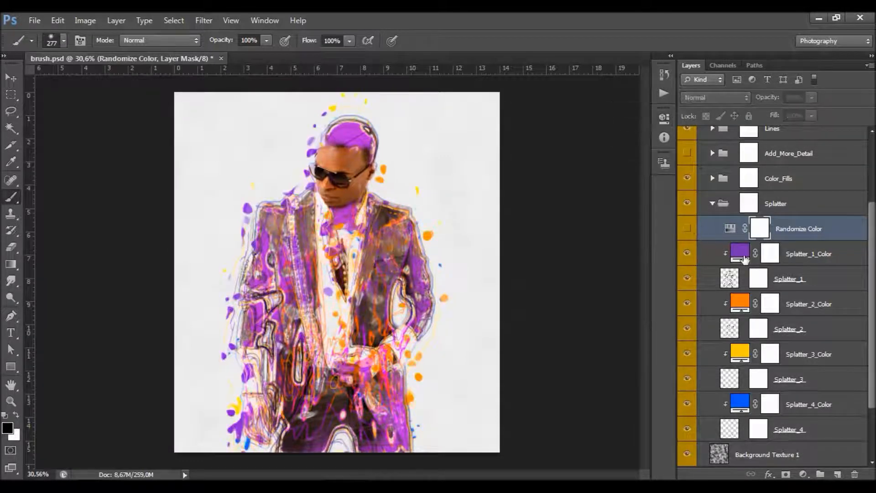
# Collapse the Splatter group, show the Add_More_Detail group, and expand it to list its detail and colour layers
pyautogui.click(713, 204)
pyautogui.click(784, 259)
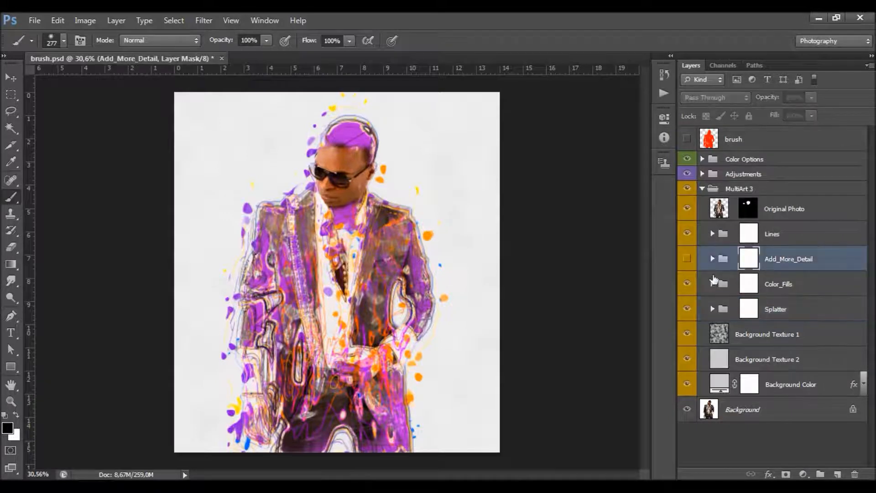
pyautogui.press('z')
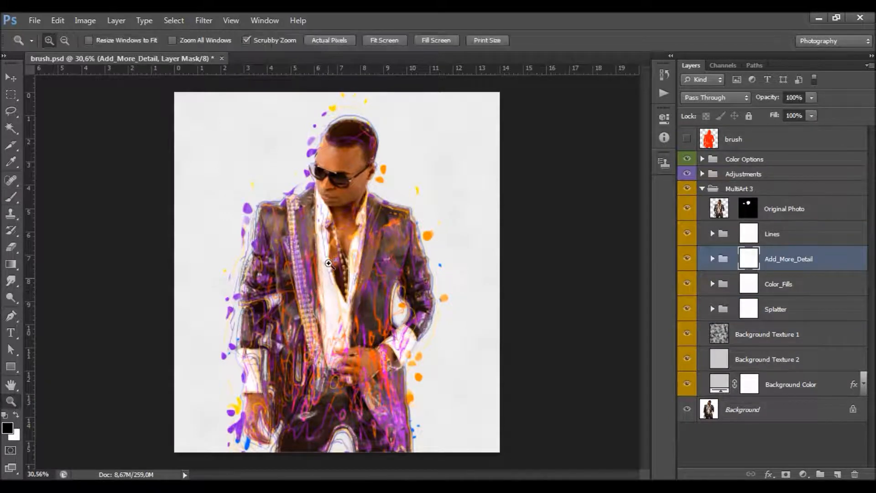
pyautogui.click(331, 258)
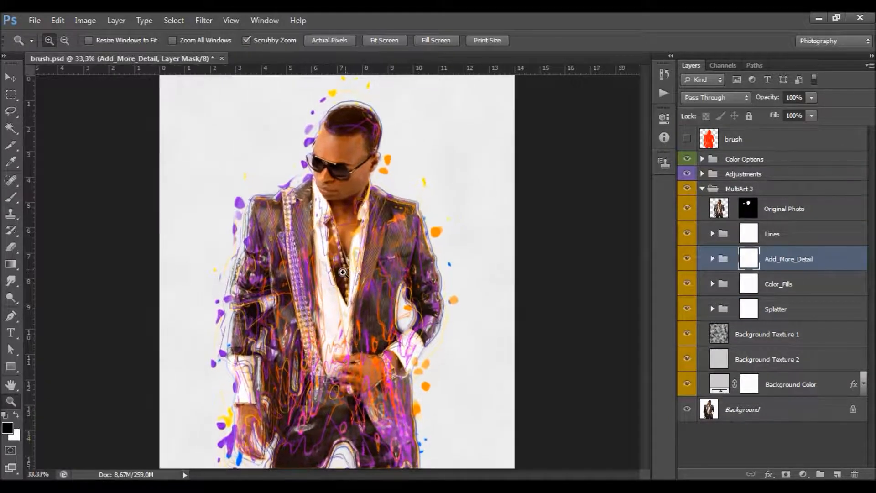
pyautogui.click(711, 259)
pyautogui.scroll(-2, 801, 297)
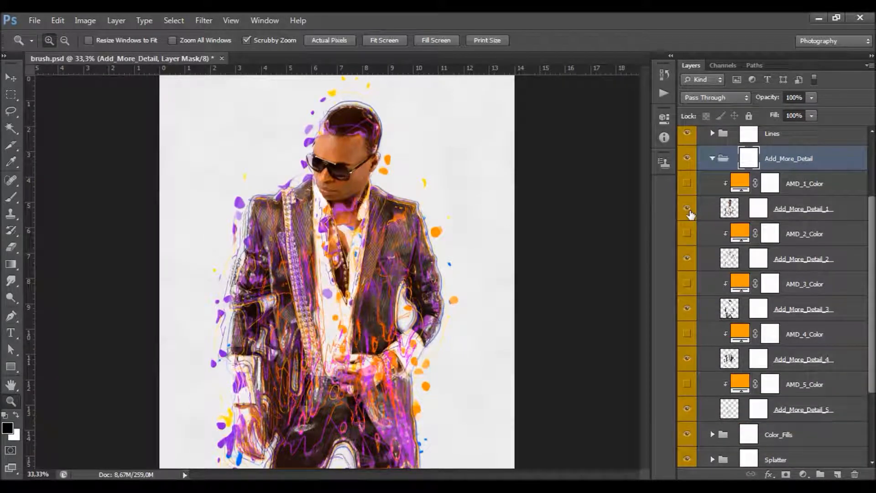
# Toggle the visibility of Add_More_Detail_2 and Add_More_Detail_3 to compare what each layer contributes to the portrait
pyautogui.click(684, 262)
pyautogui.click(684, 262)
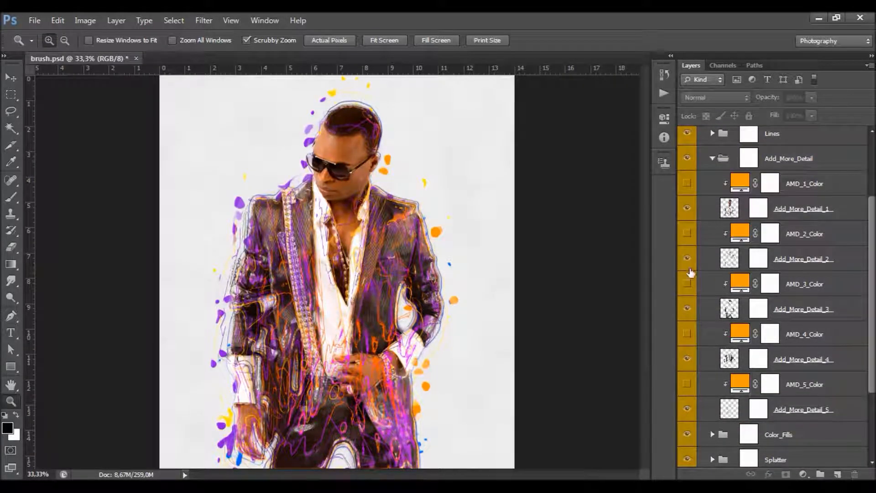
pyautogui.click(686, 309)
pyautogui.click(685, 309)
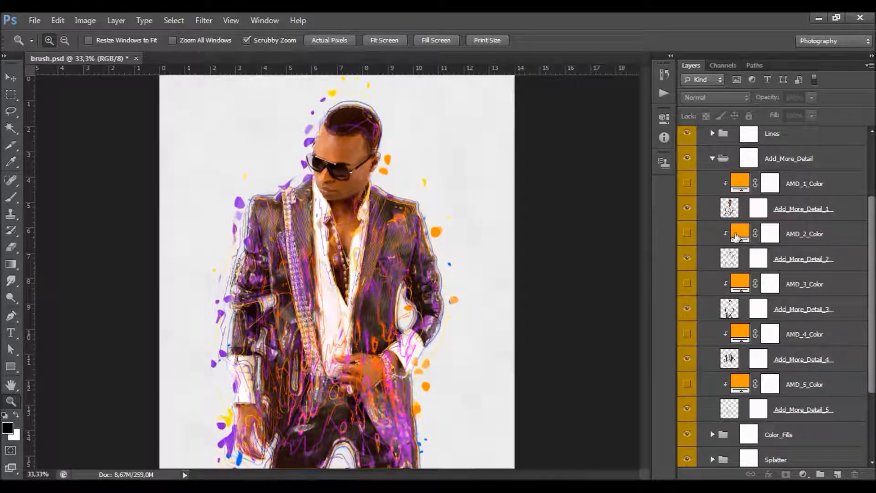
# Hide Original Photo, compare the portrait with and without Add_More_Detail_1 and the whole Add_More_Detail group, and show Original Photo again
pyautogui.scroll(4, 741, 235)
pyautogui.click(687, 211)
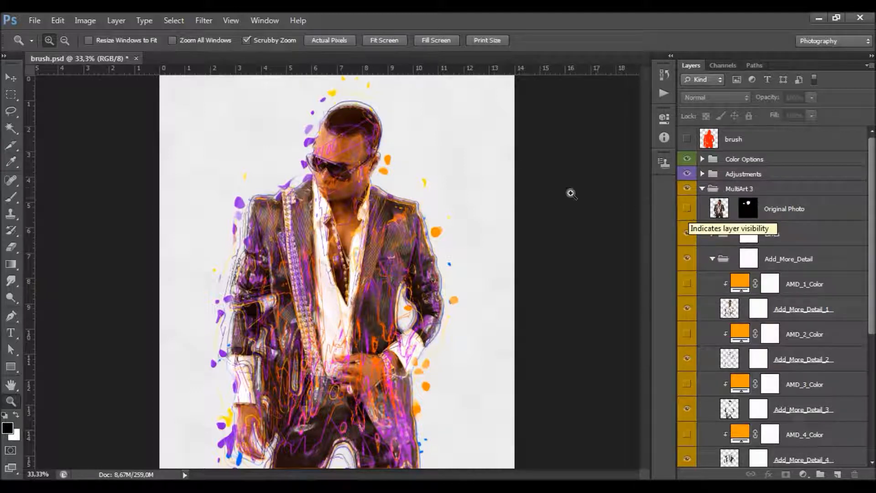
pyautogui.click(686, 309)
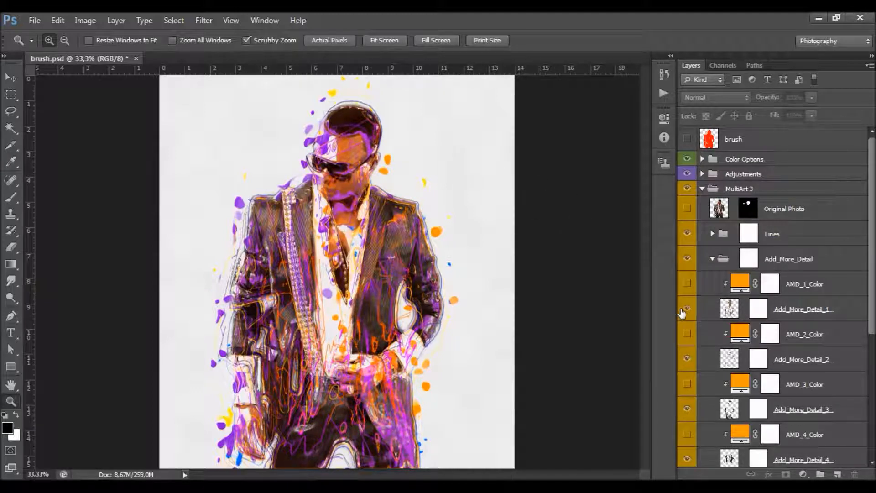
pyautogui.click(686, 309)
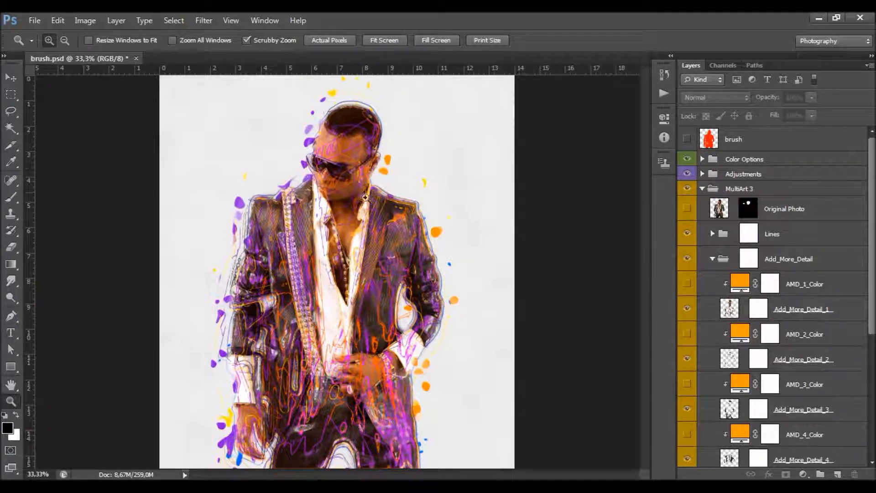
pyautogui.click(686, 258)
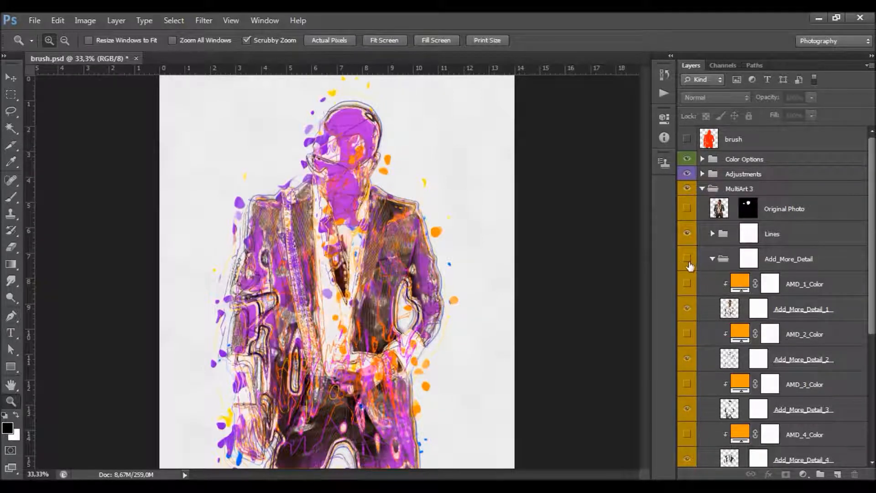
pyautogui.click(689, 258)
pyautogui.click(687, 208)
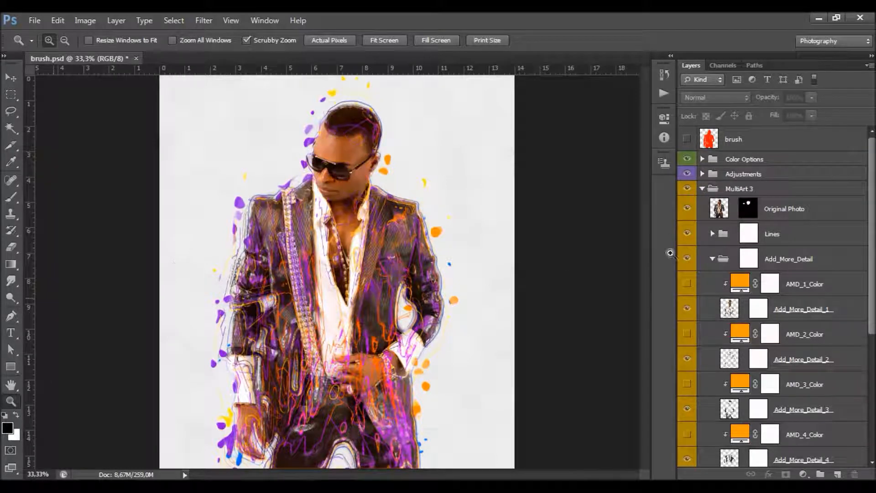
pyautogui.click(690, 210)
# Show the AMD_1_Color layer and set its fill to purple 9f3fe5 sampled from the paint splatter beside the shoulder
pyautogui.scroll(-4, 796, 287)
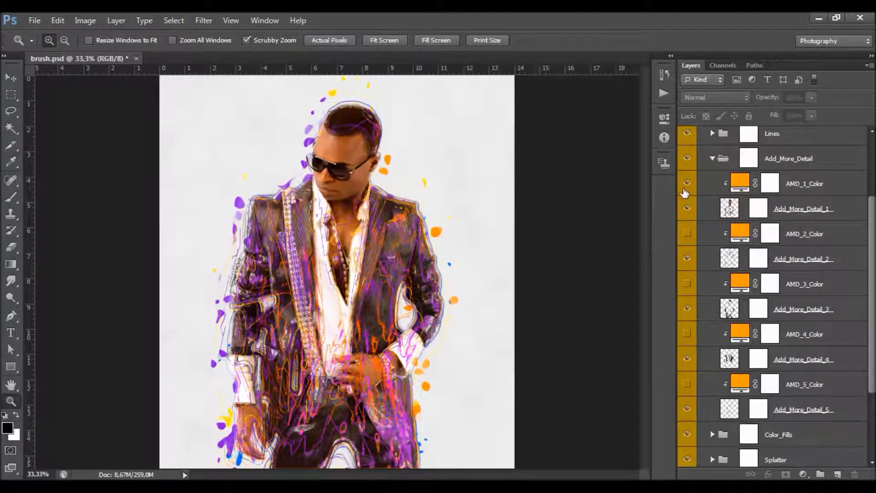
pyautogui.click(686, 183)
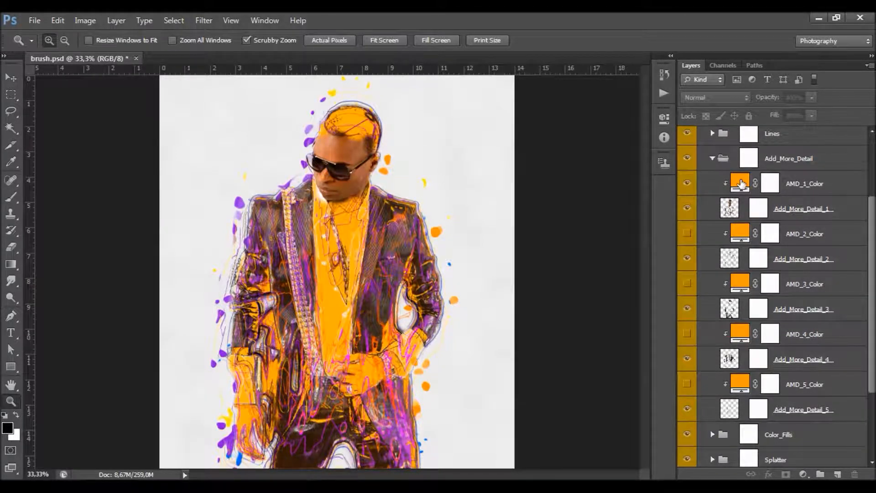
pyautogui.doubleClick(740, 182)
pyautogui.click(242, 201)
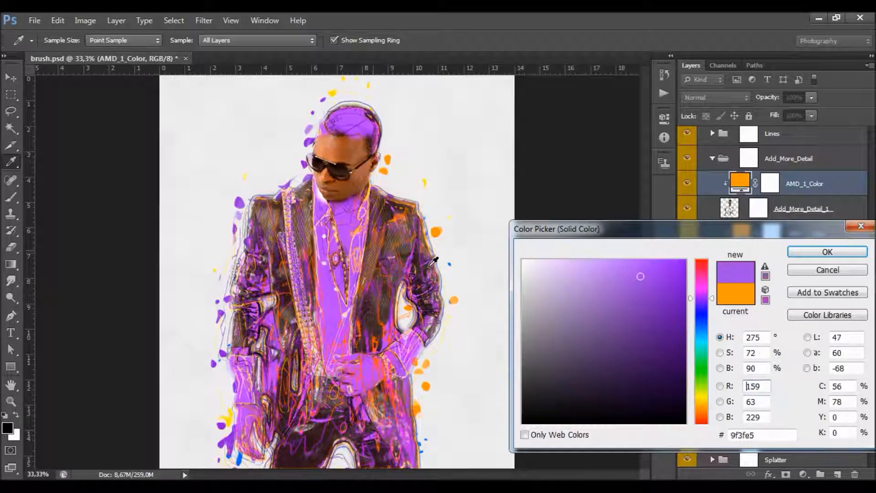
pyautogui.click(826, 252)
# Paint black on the AMD_1_Color mask over the head, chest and jacket, keeping the purple on the hand at the waist
pyautogui.click(770, 183)
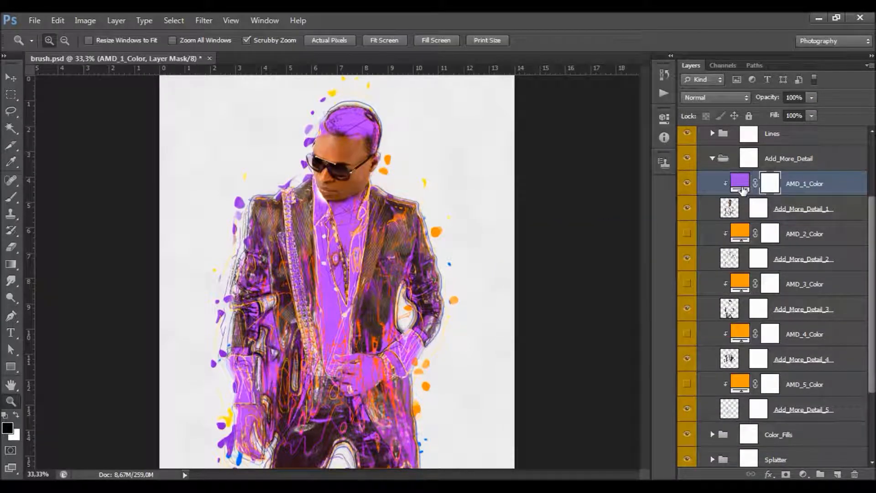
pyautogui.click(11, 197)
pyautogui.moveTo(352, 398)
pyautogui.mouseDown()
pyautogui.moveTo(310, 399)
pyautogui.moveTo(254, 367)
pyautogui.moveTo(253, 397)
pyautogui.moveTo(308, 250)
pyautogui.moveTo(331, 354)
pyautogui.moveTo(365, 175)
pyautogui.moveTo(329, 216)
pyautogui.moveTo(340, 131)
pyautogui.moveTo(377, 221)
pyautogui.moveTo(363, 168)
pyautogui.moveTo(395, 146)
pyautogui.mouseUp()
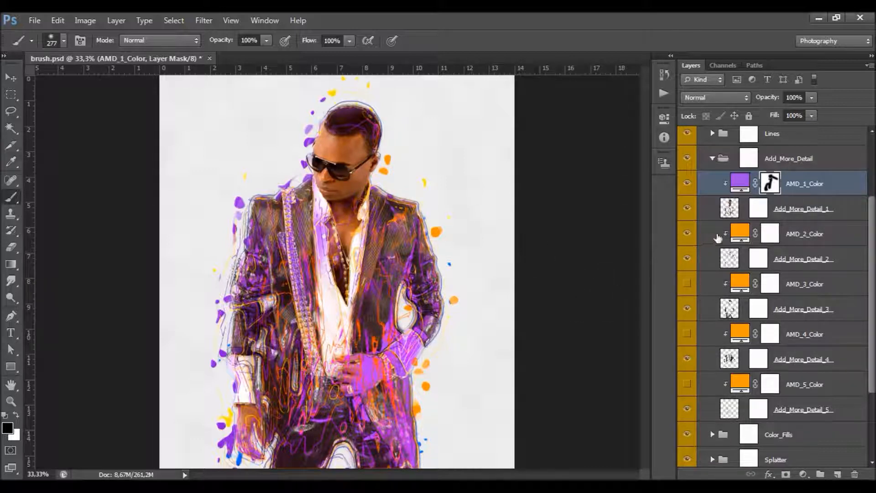
# Set the AMD_2_Color fill to orange ff5400, and show the AMD_3_Color, AMD_4_Color and AMD_5_Color layers
pyautogui.doubleClick(739, 233)
pyautogui.moveTo(699, 407); pyautogui.dragTo(703, 415)
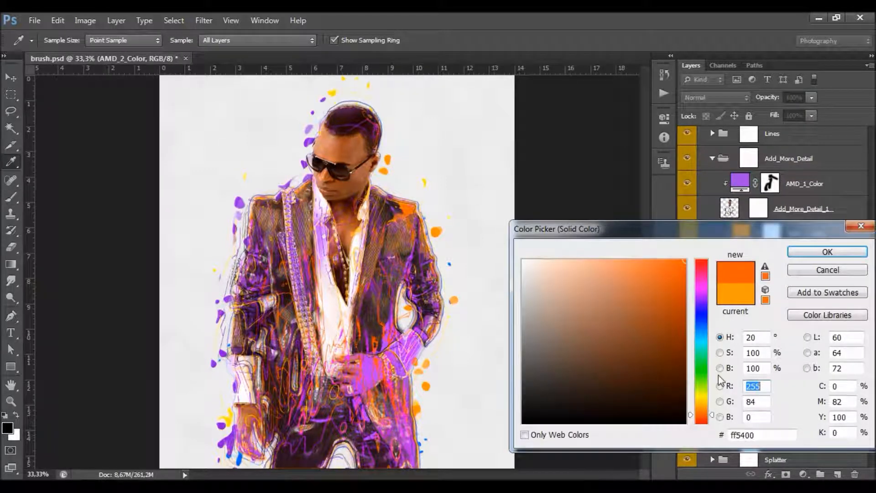
pyautogui.click(816, 253)
pyautogui.click(688, 285)
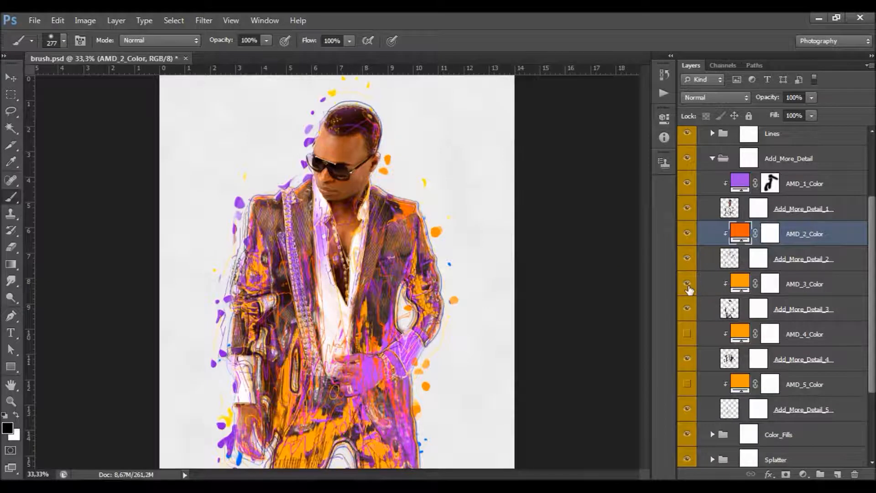
pyautogui.click(686, 336)
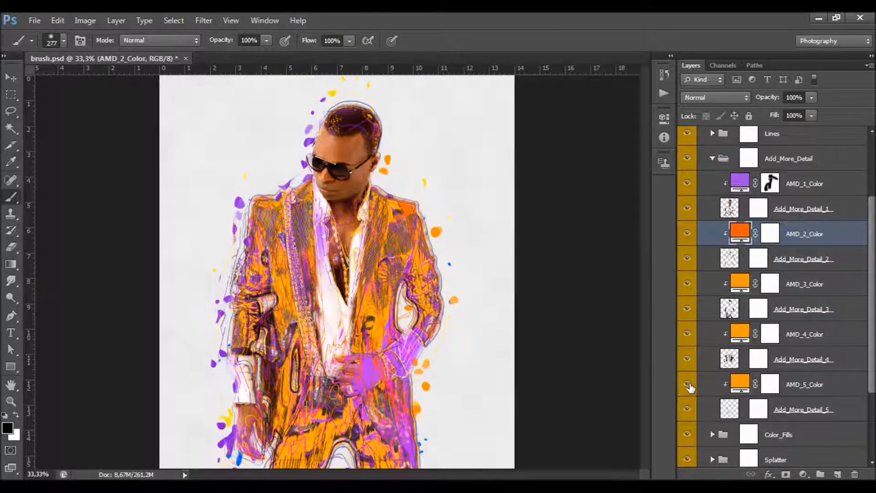
# Paint black over the trousers on the AMD_4_Color mask, and try the same on the AMD_3_Color mask, undoing that stroke
pyautogui.click(770, 334)
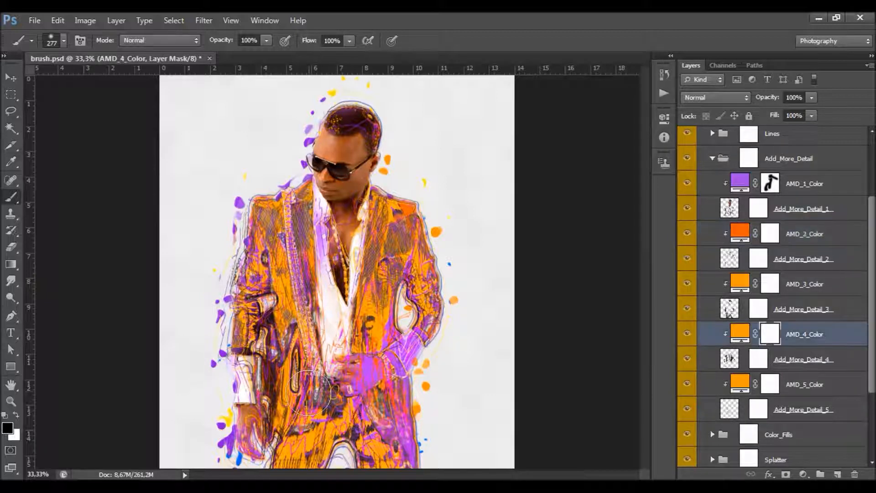
pyautogui.click(770, 284)
pyautogui.moveTo(384, 440)
pyautogui.mouseDown()
pyautogui.moveTo(326, 437)
pyautogui.moveTo(341, 435)
pyautogui.moveTo(330, 416)
pyautogui.mouseUp()
pyautogui.hotkey('ctrl', 'z')
pyautogui.hotkey('ctrl', 'z')
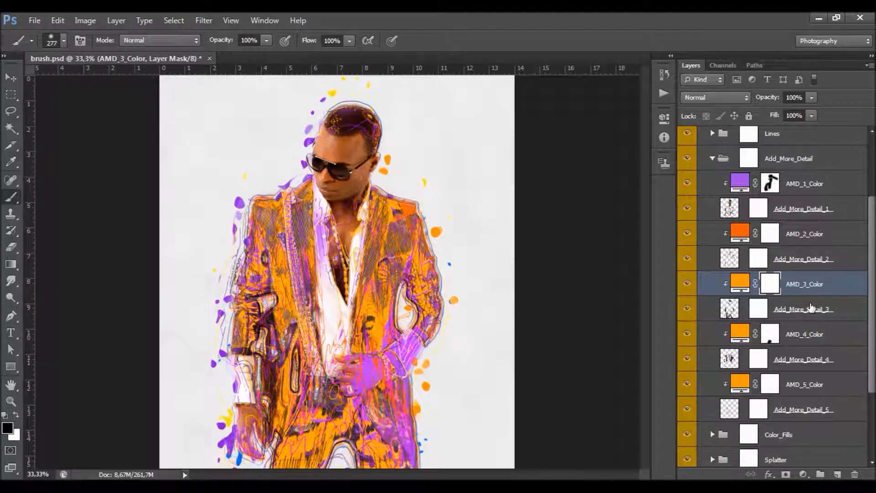
# Toggle the visibility of Add_More_Detail_3 several times to compare what it contributes to the portrait
pyautogui.click(689, 310)
pyautogui.click(689, 311)
pyautogui.click(688, 311)
pyautogui.click(685, 311)
pyautogui.click(686, 312)
# Target the Add_More_Detail_3 mask and the Add_More_Detail group's own mask, and collapse the group
pyautogui.click(758, 309)
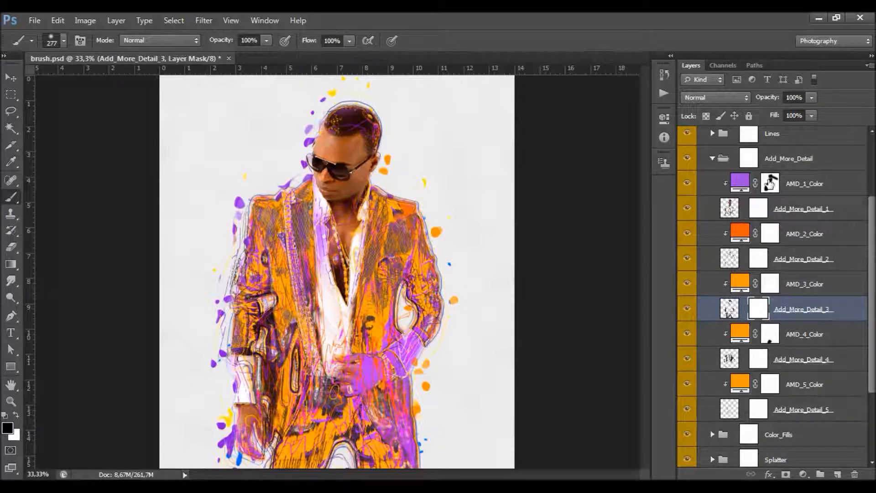
pyautogui.click(748, 166)
pyautogui.click(713, 159)
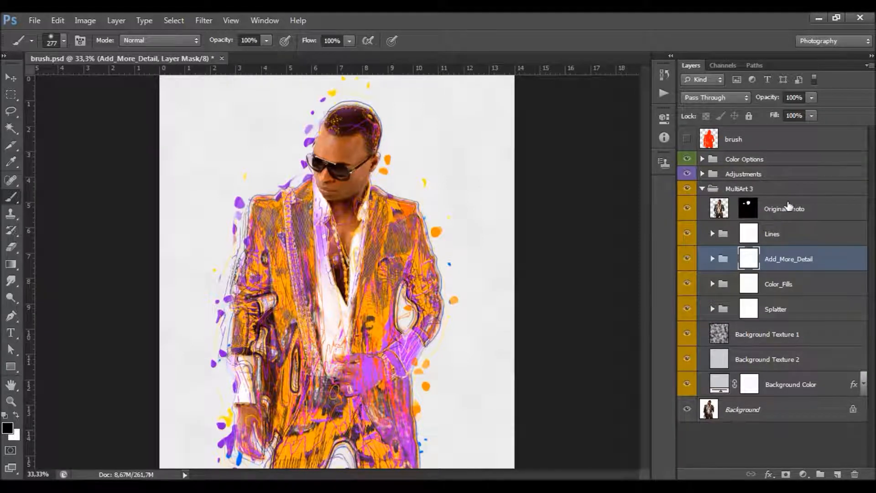
# Try 93% opacity on Background Texture 1, and settle its opacity at 19%
pyautogui.click(746, 337)
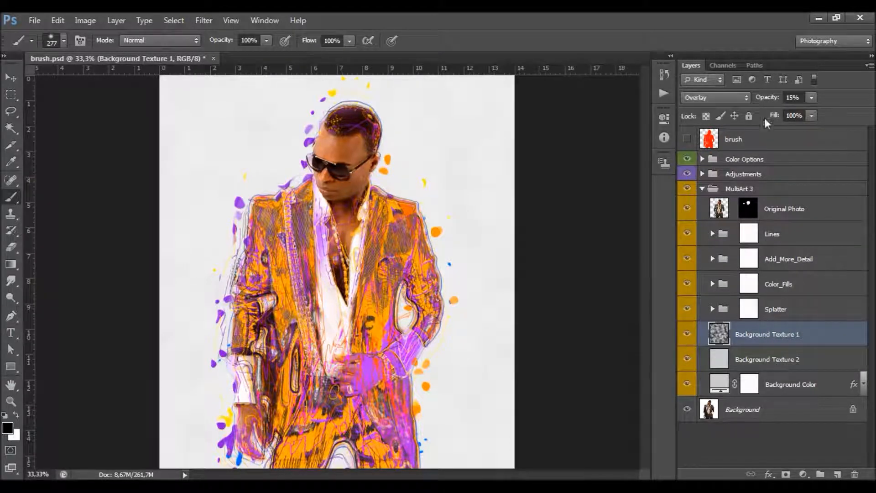
pyautogui.moveTo(767, 97); pyautogui.dragTo(810, 98)
pyautogui.moveTo(843, 111); pyautogui.dragTo(842, 111)
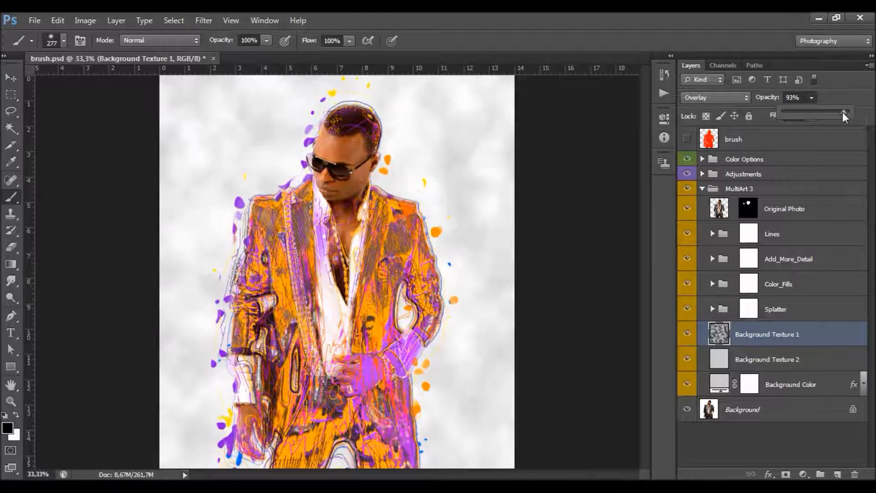
pyautogui.click(795, 111)
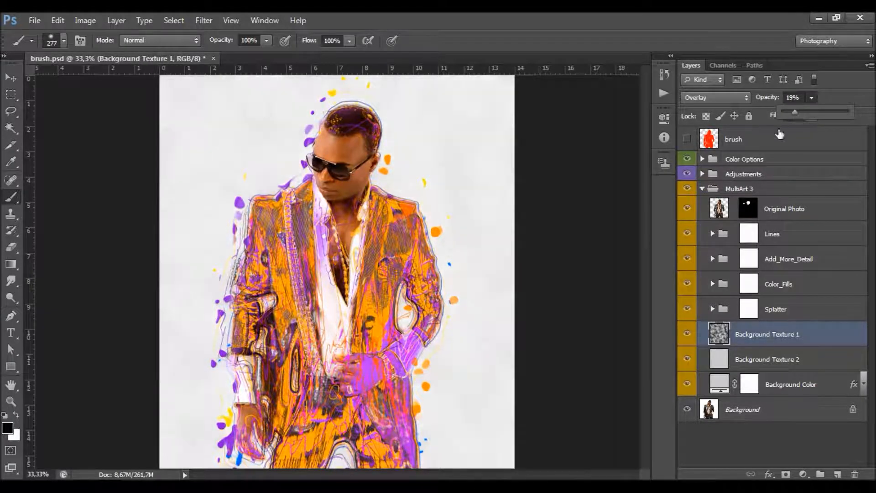
# Try other opacity values on Background Texture 2, and reselect Background Texture 1
pyautogui.click(773, 353)
pyautogui.click(770, 358)
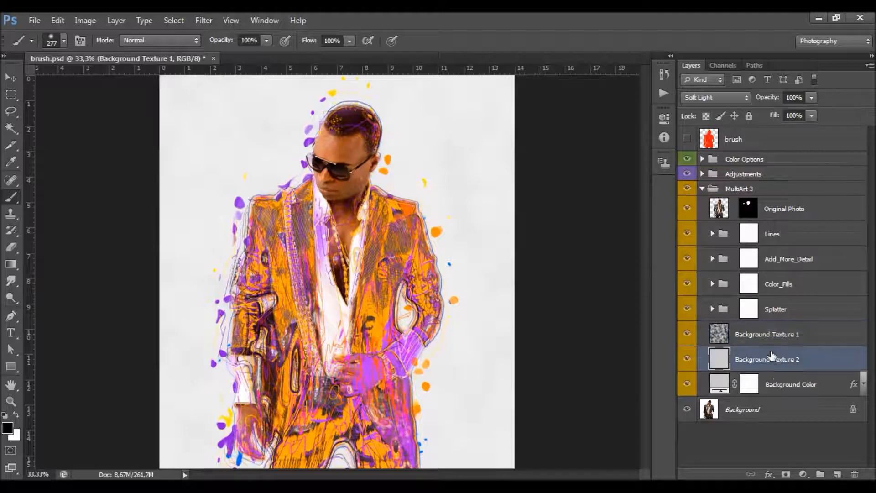
pyautogui.click(811, 97)
pyautogui.moveTo(809, 110)
pyautogui.mouseDown()
pyautogui.moveTo(745, 110)
pyautogui.moveTo(822, 113)
pyautogui.mouseUp()
pyautogui.click(804, 189)
pyautogui.click(801, 341)
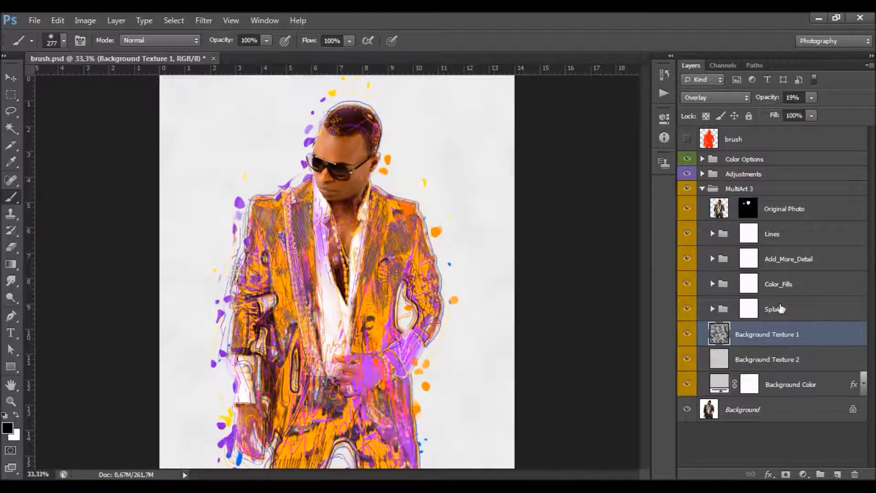
# Examine the Place command for adding an image and the blend modes available for Background Texture 1
pyautogui.click(14, 80)
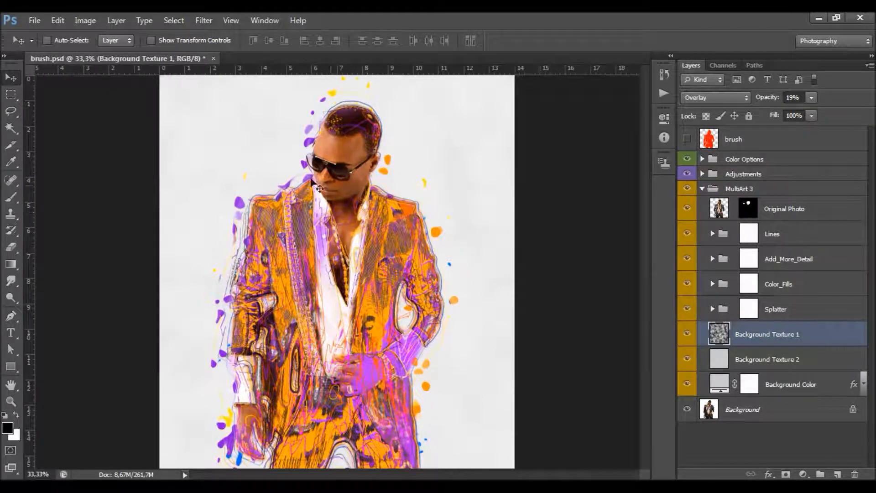
pyautogui.click(34, 21)
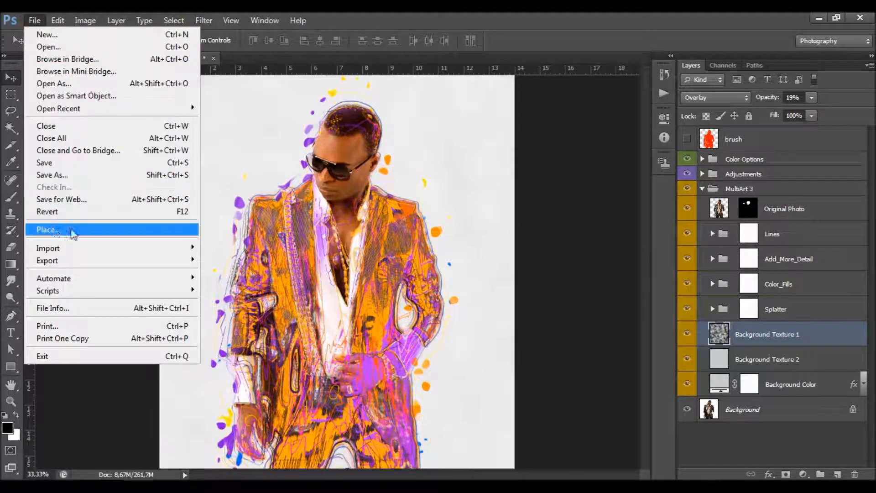
pyautogui.click(567, 43)
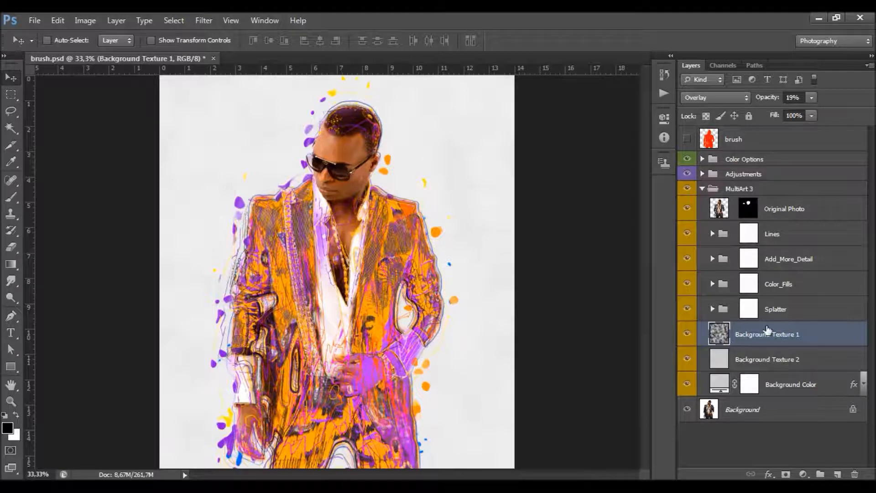
pyautogui.click(723, 97)
pyautogui.click(724, 99)
pyautogui.click(720, 98)
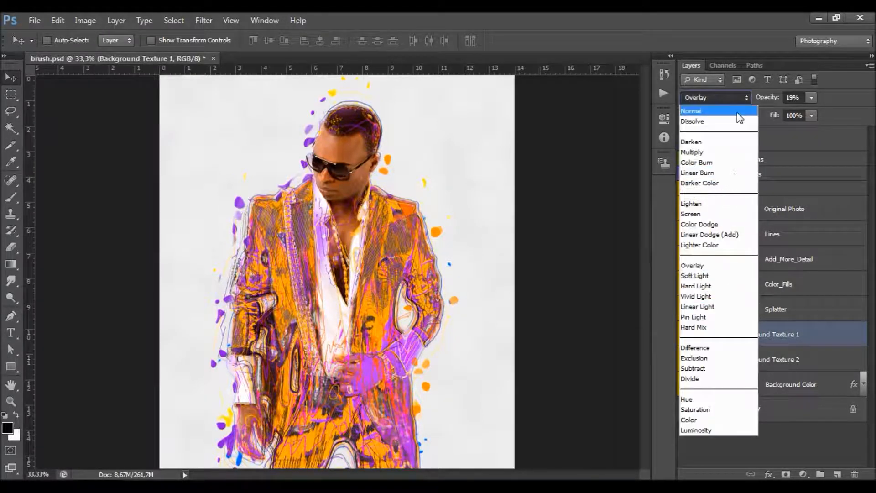
pyautogui.click(727, 93)
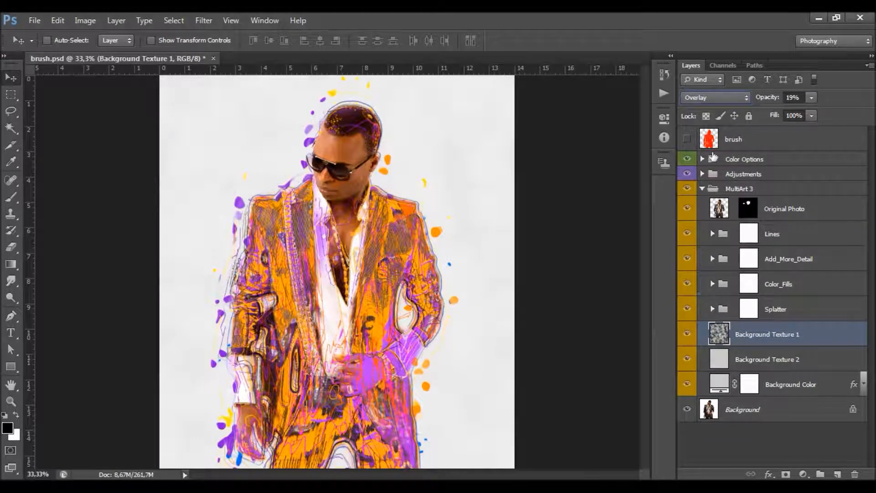
# Try dark grey 2a2a2a, black and white ffffff as the fill of the Background Color layer
pyautogui.click(772, 358)
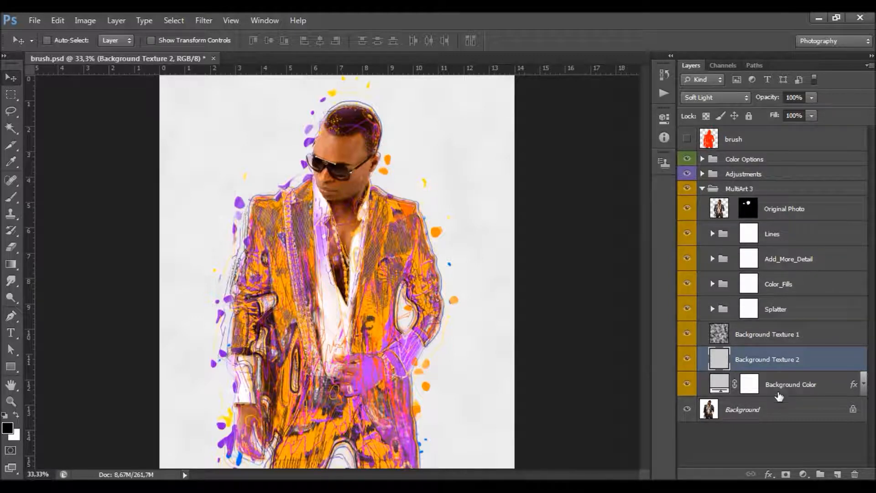
pyautogui.click(739, 388)
pyautogui.doubleClick(720, 383)
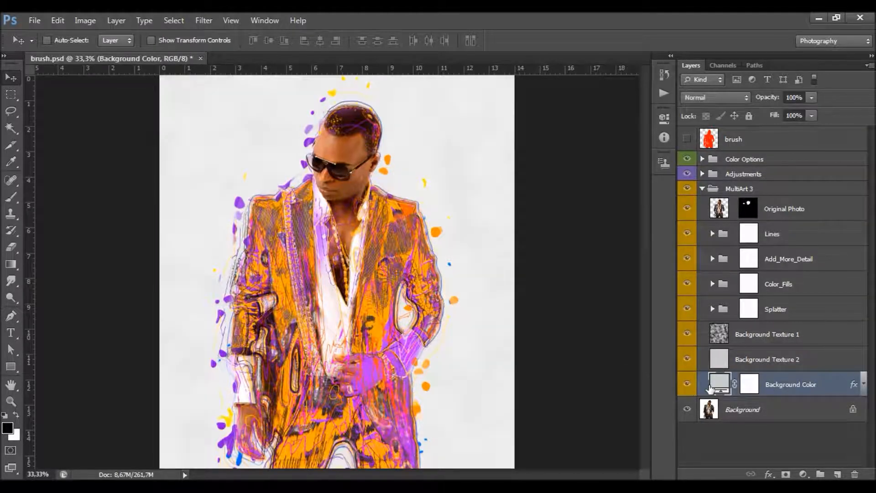
pyautogui.moveTo(644, 357)
pyautogui.mouseDown()
pyautogui.moveTo(521, 397)
pyautogui.moveTo(516, 443)
pyautogui.mouseUp()
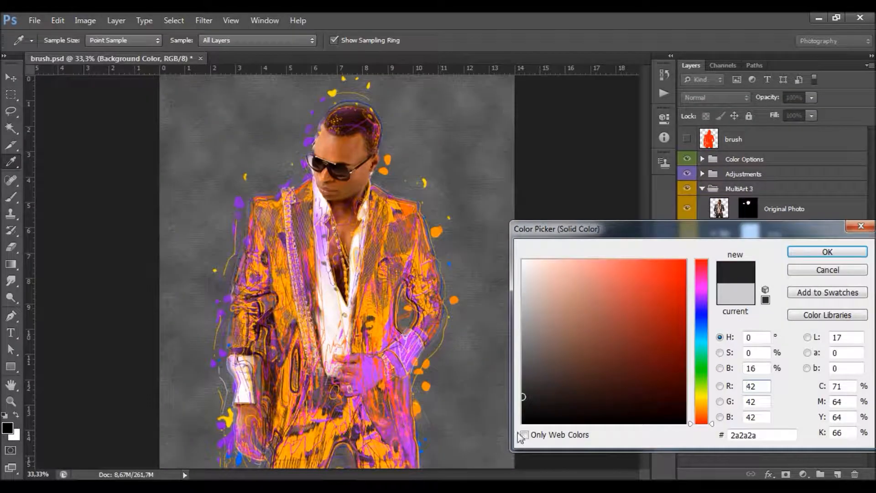
pyautogui.moveTo(556, 386)
pyautogui.mouseDown()
pyautogui.moveTo(662, 338)
pyautogui.moveTo(614, 364)
pyautogui.moveTo(524, 261)
pyautogui.mouseUp()
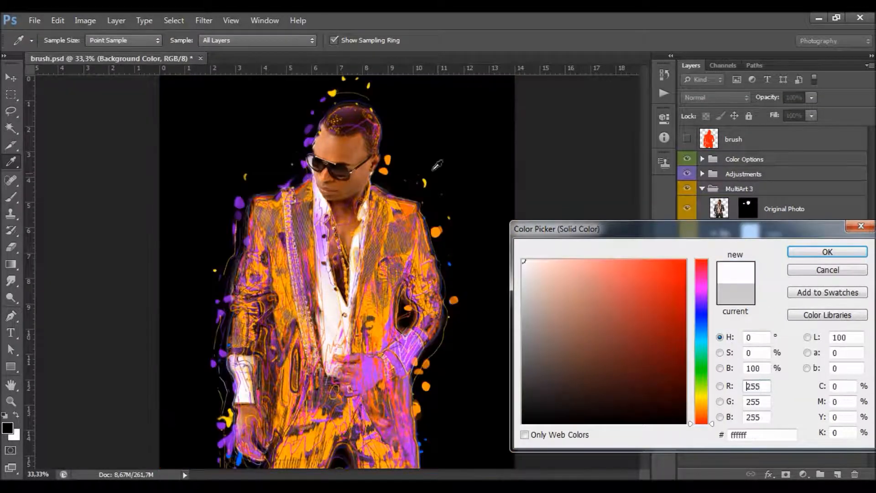
pyautogui.click(827, 251)
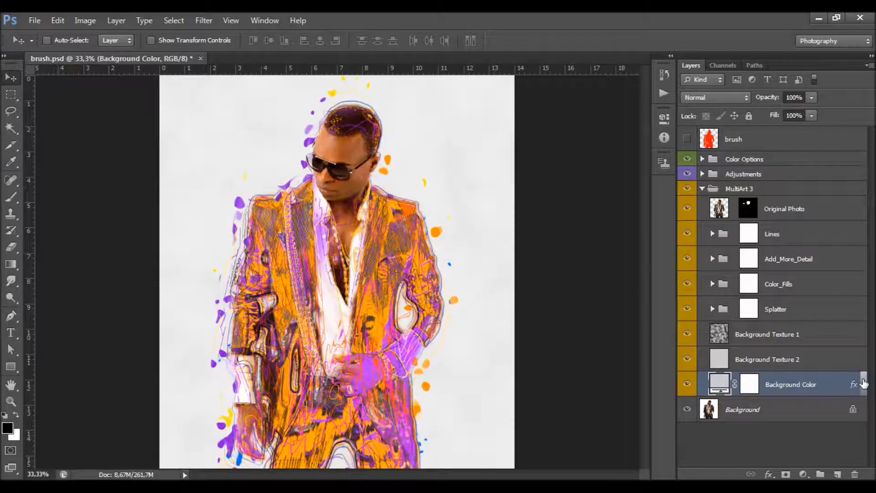
# Turn on the Background Color layer's effects, and try a different angle and the Linear style for its Gradient Overlay
pyautogui.click(863, 384)
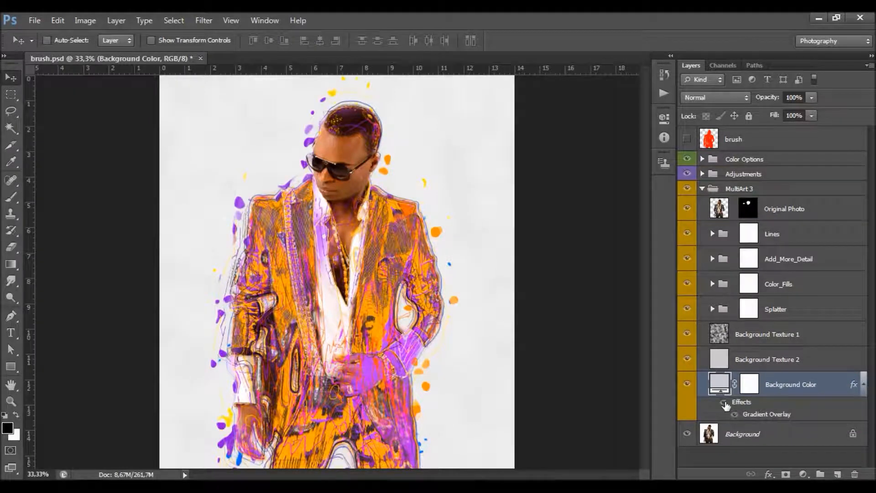
pyautogui.click(724, 401)
pyautogui.doubleClick(765, 415)
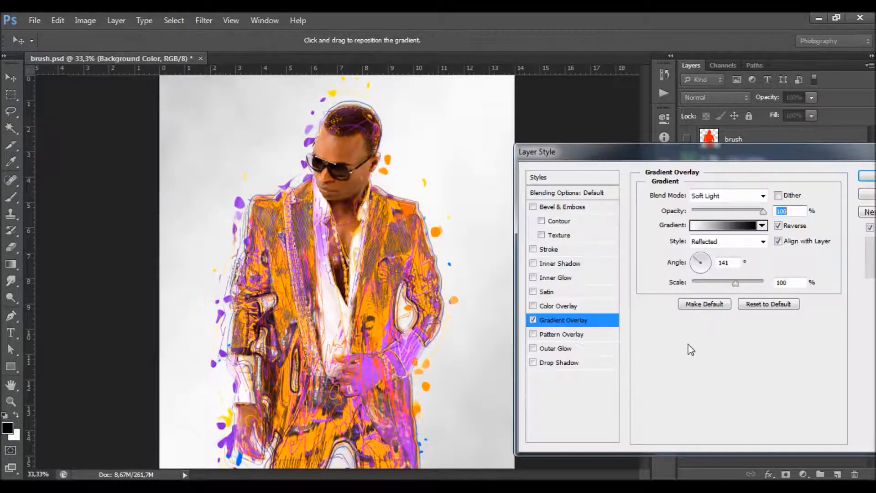
pyautogui.moveTo(708, 265)
pyautogui.mouseDown()
pyautogui.moveTo(699, 266)
pyautogui.moveTo(708, 266)
pyautogui.mouseUp()
pyautogui.click(713, 242)
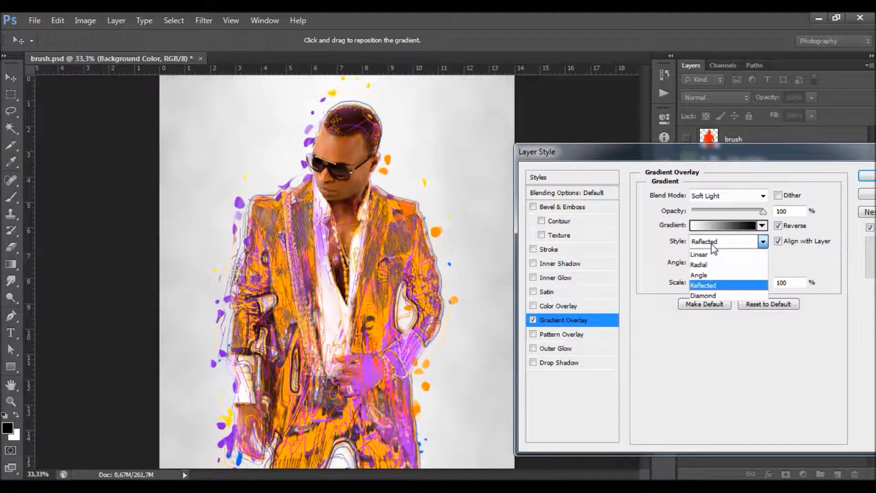
pyautogui.click(699, 254)
pyautogui.click(697, 264)
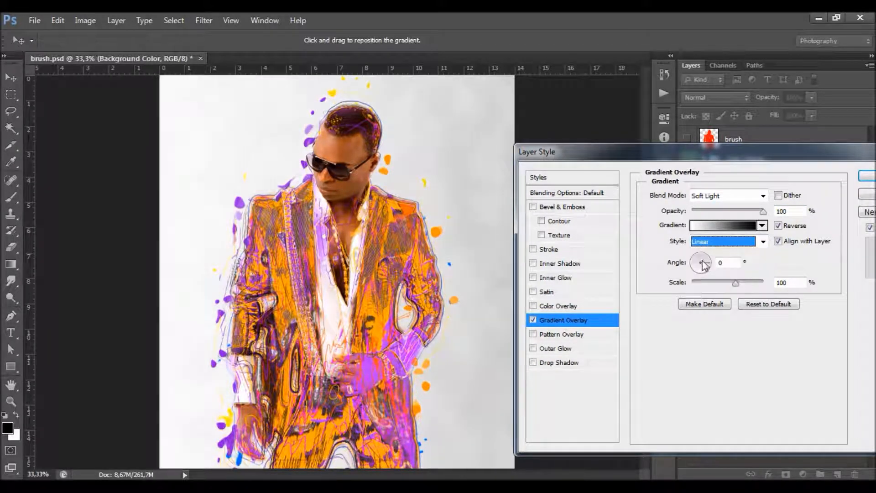
# Try a Radial Gradient Overlay with varied angles, Reverse toggled and 105% scale, and cancel the layer style changes
pyautogui.click(714, 243)
pyautogui.click(698, 263)
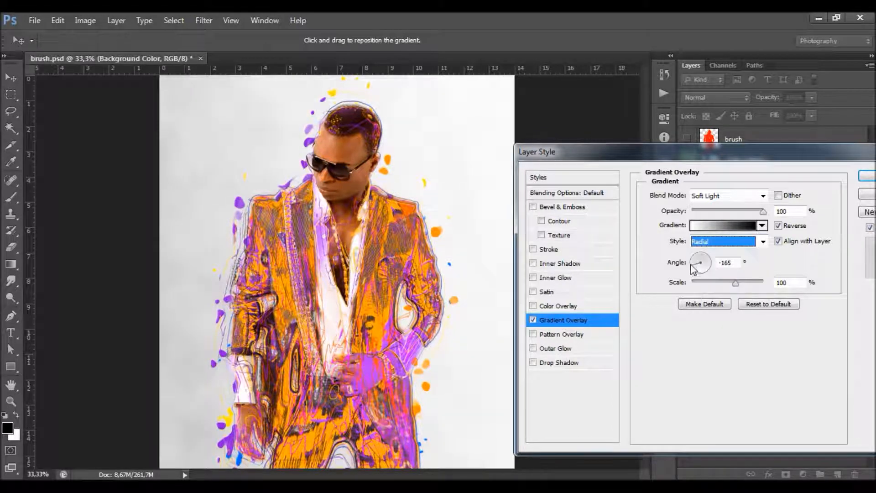
pyautogui.click(778, 225)
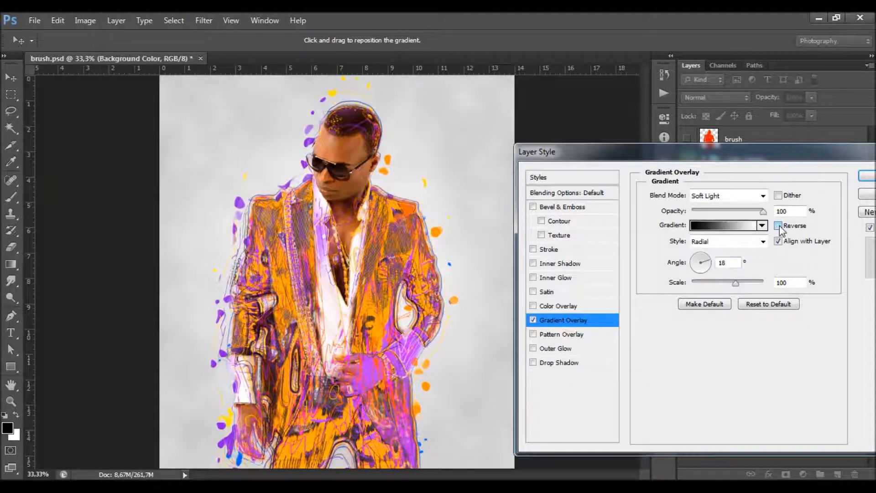
pyautogui.click(778, 225)
pyautogui.moveTo(736, 283); pyautogui.dragTo(737, 283)
pyautogui.click(694, 258)
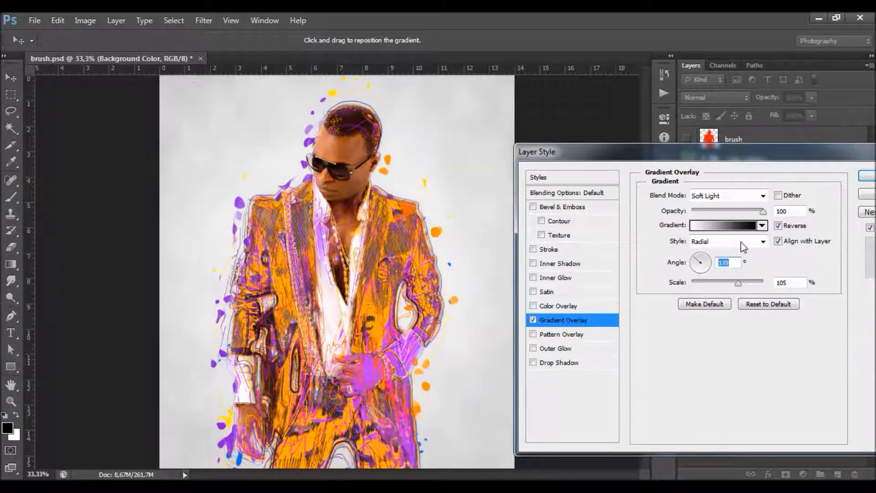
pyautogui.click(858, 195)
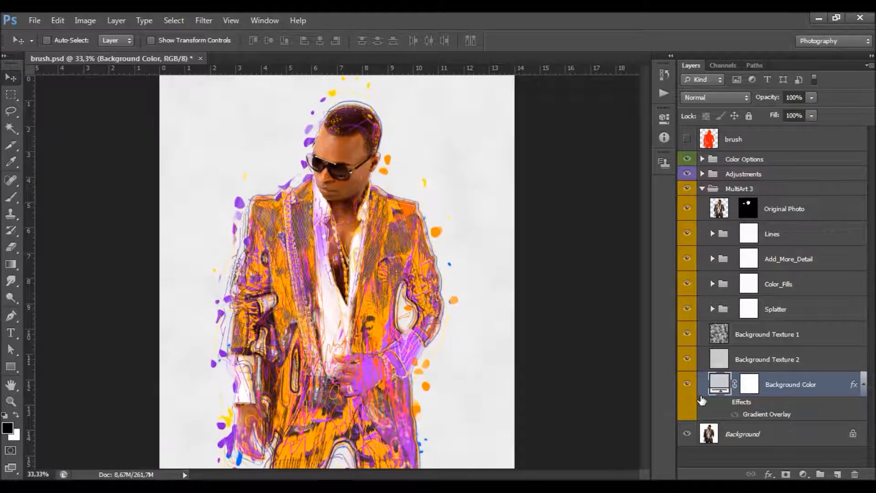
# Place the sunset Background image just above the Background Color layer and enlarge it to about 102% to cover the canvas
pyautogui.click(33, 20)
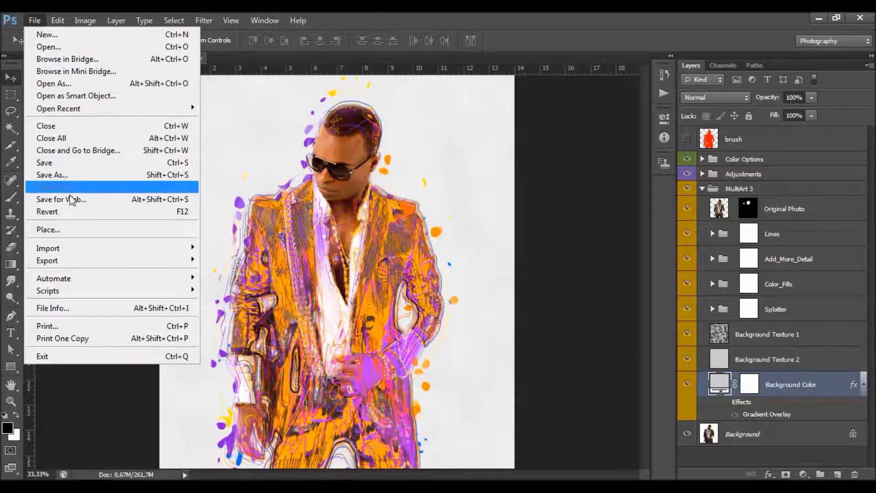
pyautogui.click(63, 228)
pyautogui.doubleClick(363, 316)
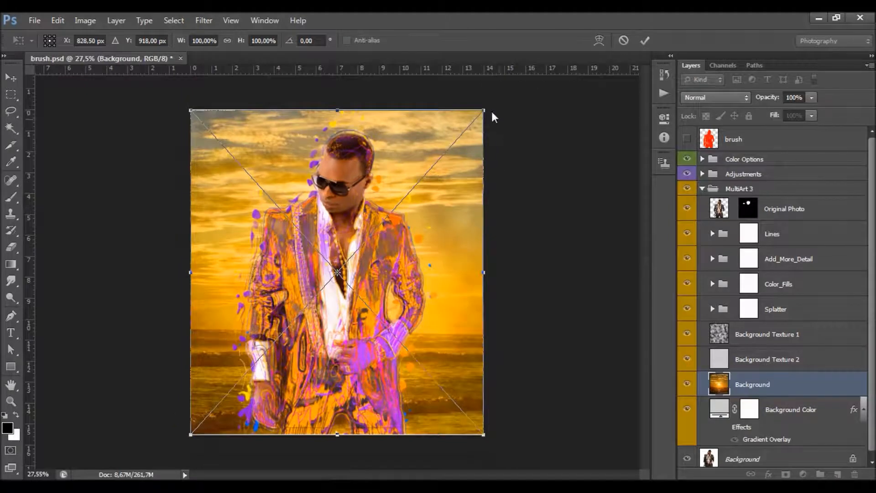
pyautogui.moveTo(485, 109); pyautogui.dragTo(487, 106)
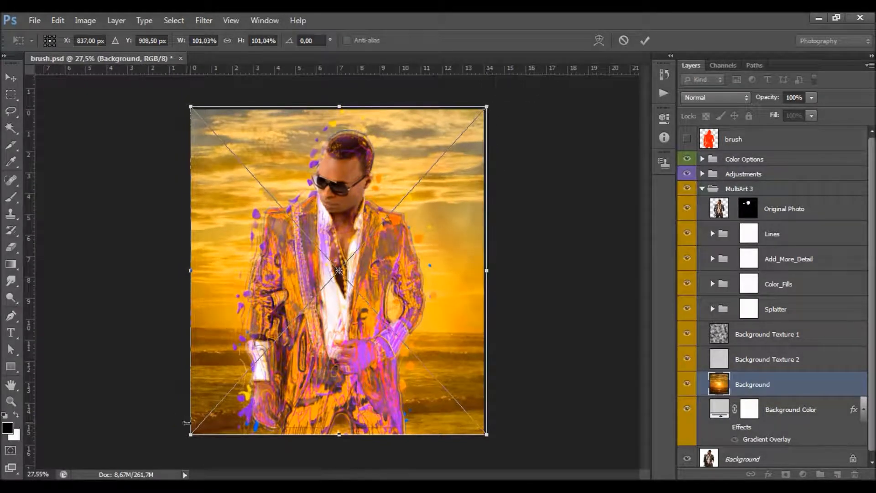
pyautogui.moveTo(189, 434); pyautogui.dragTo(188, 437)
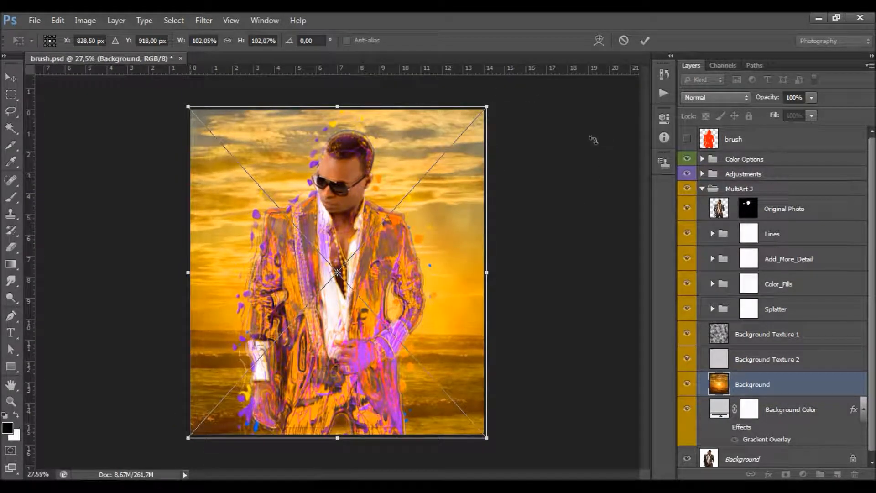
pyautogui.click(646, 42)
# Set the placed sunset layer's opacity to 80% and compare the artwork with that layer hidden and shown
pyautogui.scroll(1, 315, 237)
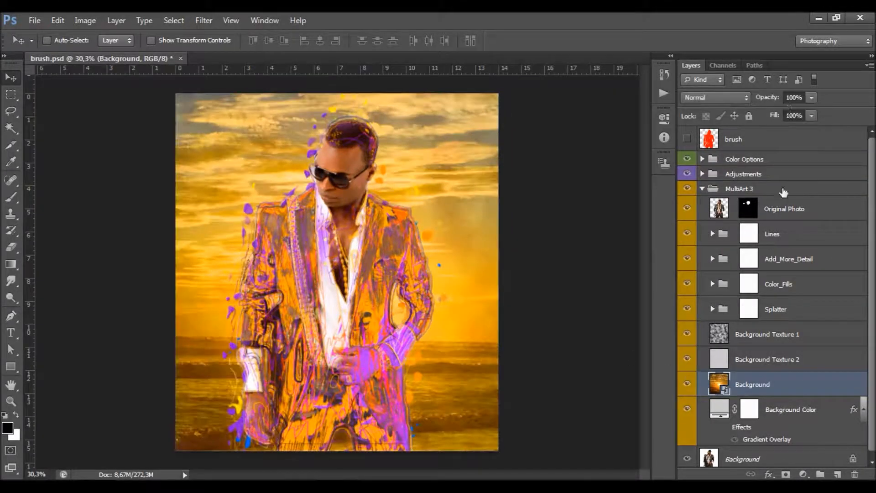
pyautogui.click(808, 98)
pyautogui.moveTo(807, 112); pyautogui.dragTo(780, 111)
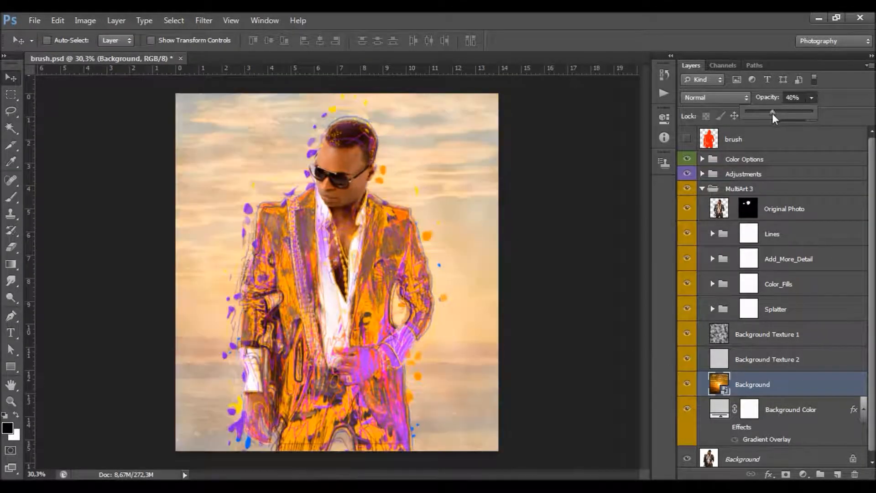
pyautogui.click(794, 94)
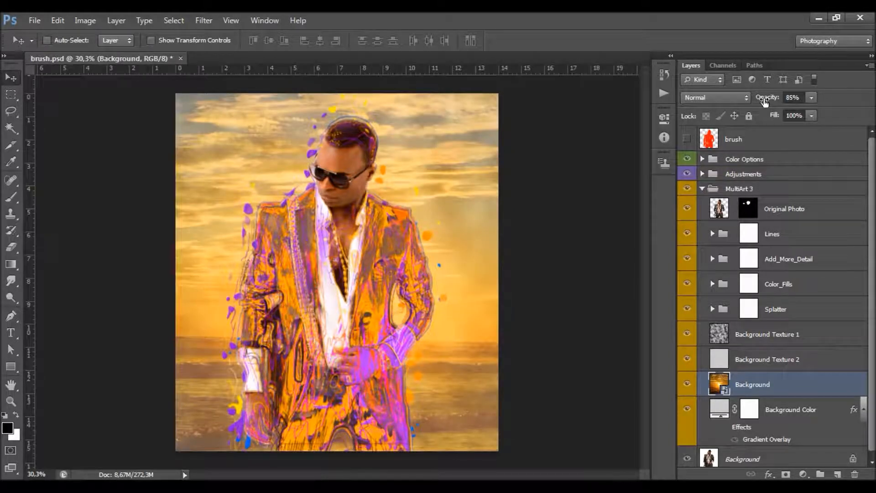
pyautogui.moveTo(796, 95); pyautogui.dragTo(752, 103)
pyautogui.write('80')
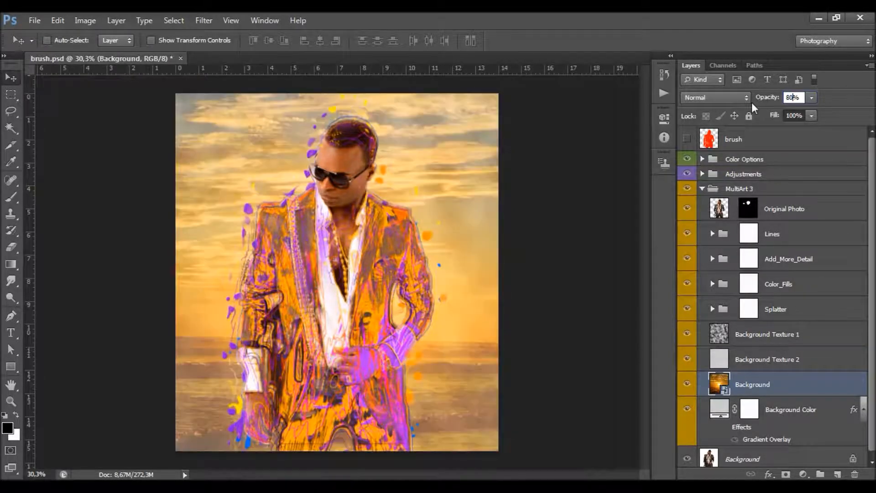
pyautogui.press('Return')
pyautogui.click(688, 385)
pyautogui.click(690, 385)
# Open the fill colour of the Background Color layer for editing
pyautogui.doubleClick(720, 409)
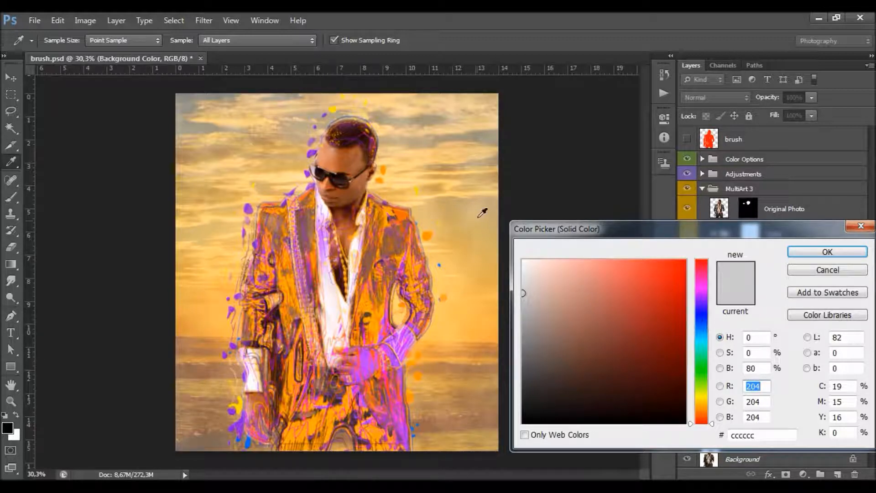
# Try blue and near-black tones for the Background Color fill and settle on dark grey 414141
pyautogui.moveTo(530, 369)
pyautogui.mouseDown()
pyautogui.moveTo(546, 340)
pyautogui.moveTo(525, 360)
pyautogui.moveTo(526, 374)
pyautogui.moveTo(684, 296)
pyautogui.mouseUp()
pyautogui.click(700, 329)
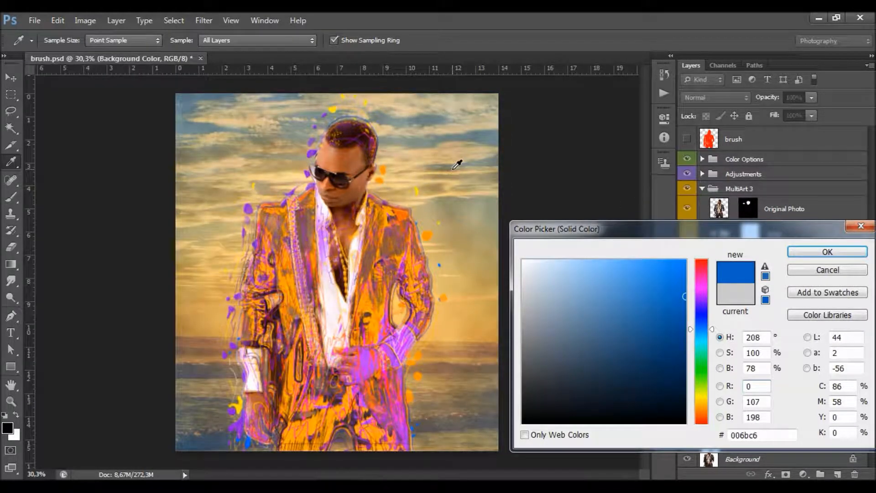
pyautogui.moveTo(643, 347)
pyautogui.mouseDown()
pyautogui.moveTo(548, 344)
pyautogui.moveTo(579, 289)
pyautogui.moveTo(586, 407)
pyautogui.mouseUp()
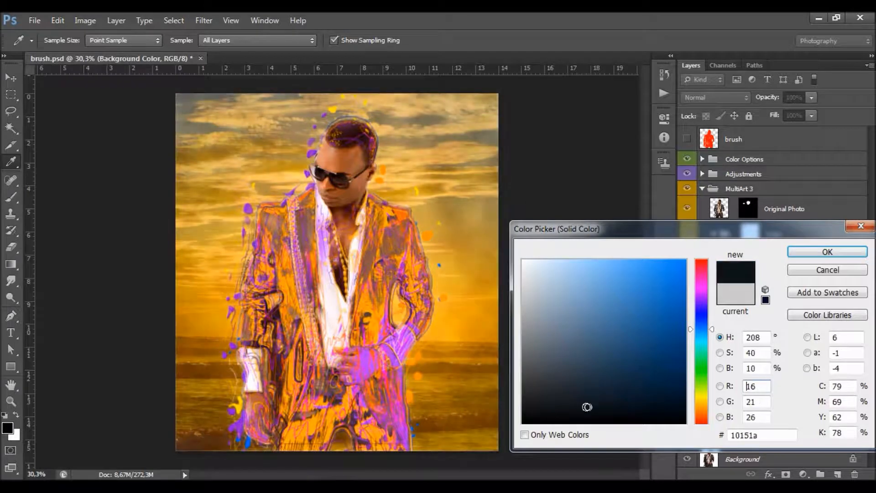
pyautogui.moveTo(604, 324)
pyautogui.mouseDown()
pyautogui.moveTo(504, 368)
pyautogui.moveTo(510, 382)
pyautogui.mouseUp()
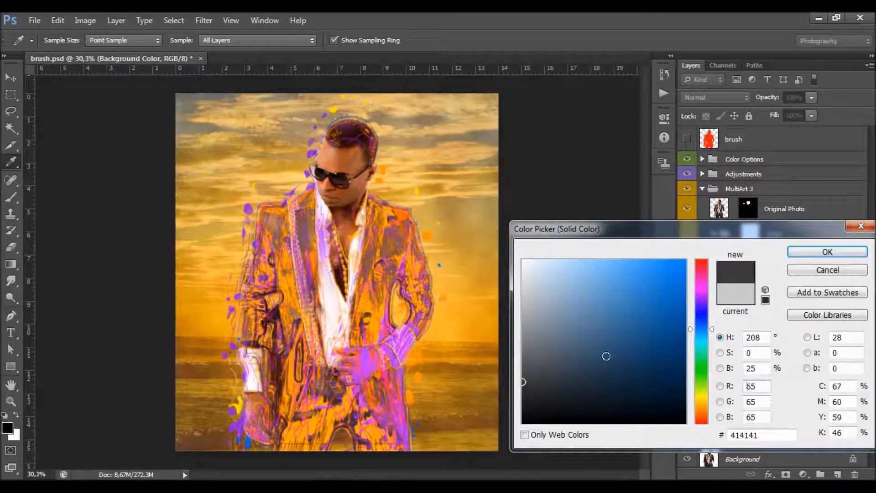
pyautogui.click(816, 251)
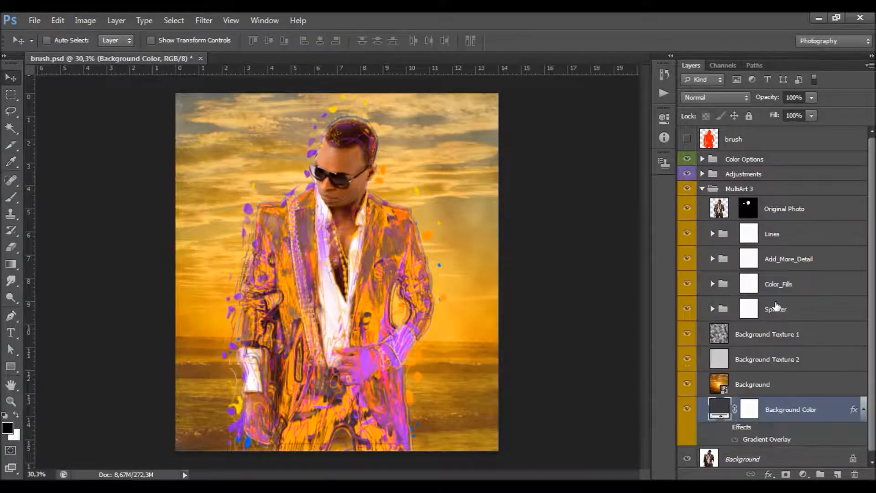
# Run the Add Texture action from the MultiArt 3 action set
pyautogui.click(787, 337)
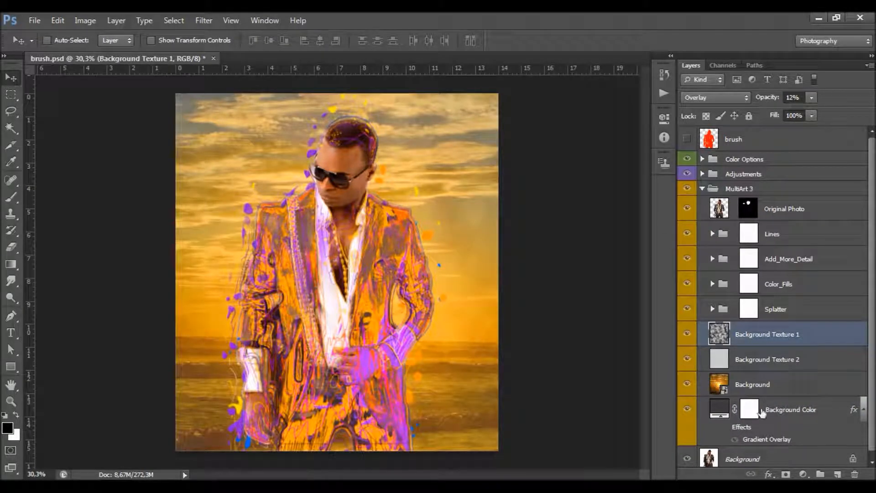
pyautogui.click(781, 410)
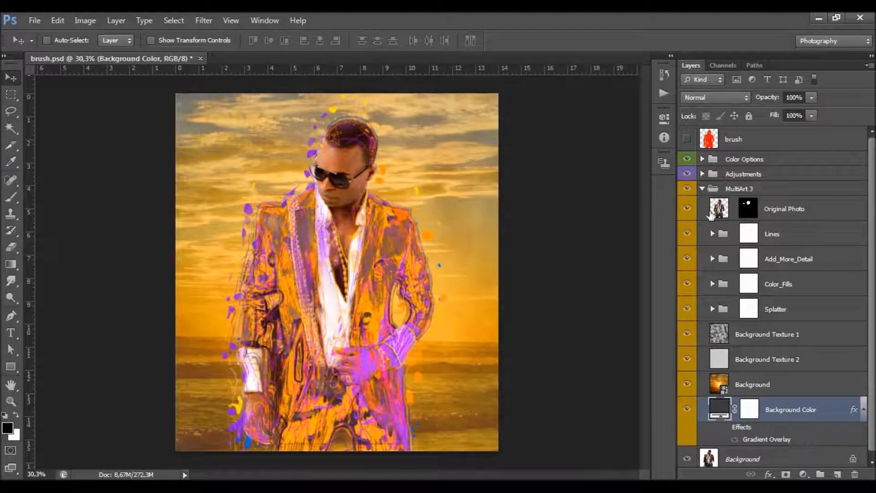
pyautogui.click(664, 95)
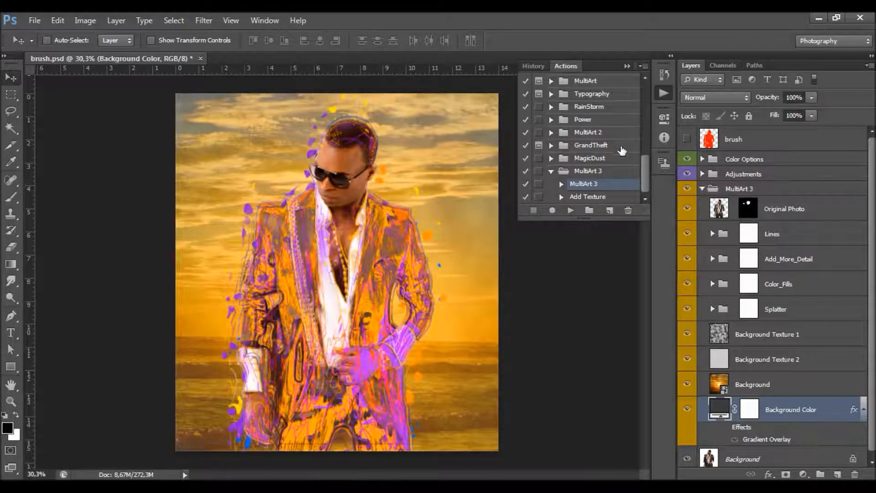
pyautogui.click(593, 197)
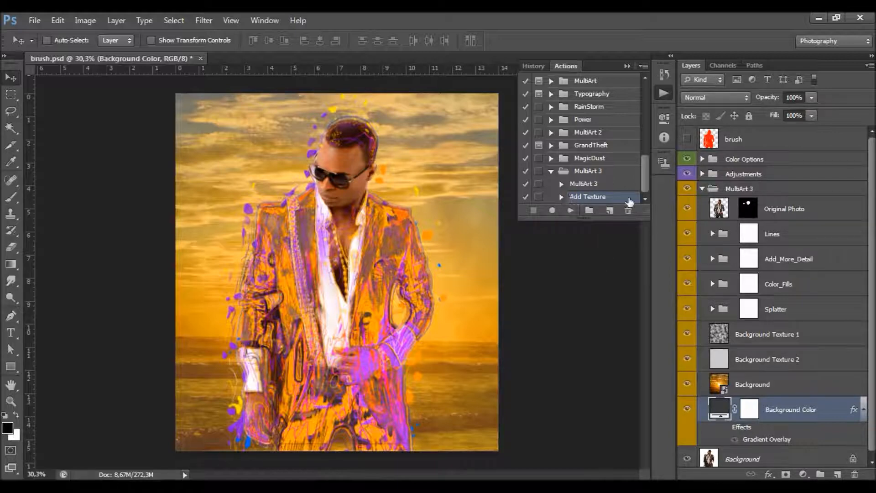
pyautogui.click(570, 211)
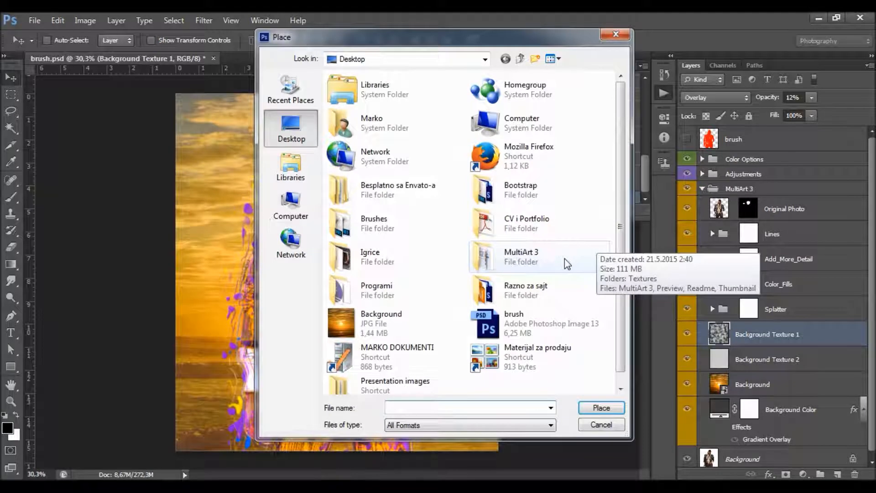
# Place texture 2 from the Watercolor Textures folder inside the MultiArt 3 Textures folder
pyautogui.doubleClick(524, 258)
pyautogui.doubleClick(360, 114)
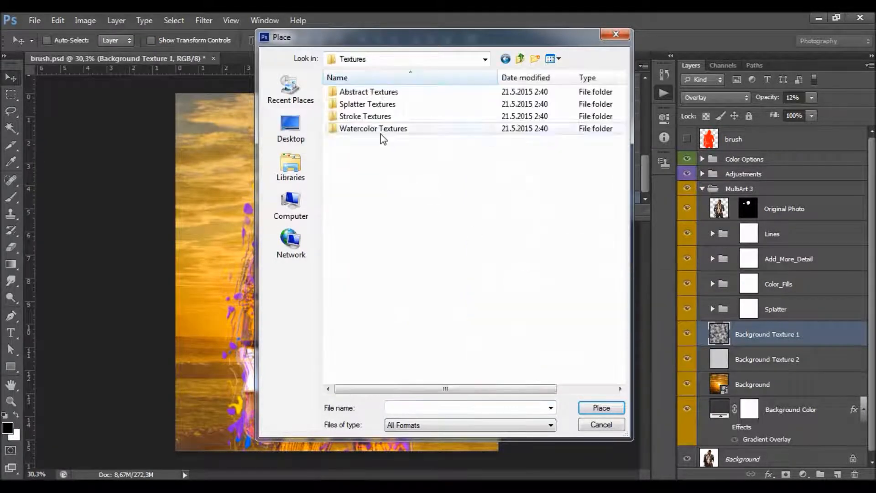
pyautogui.click(519, 60)
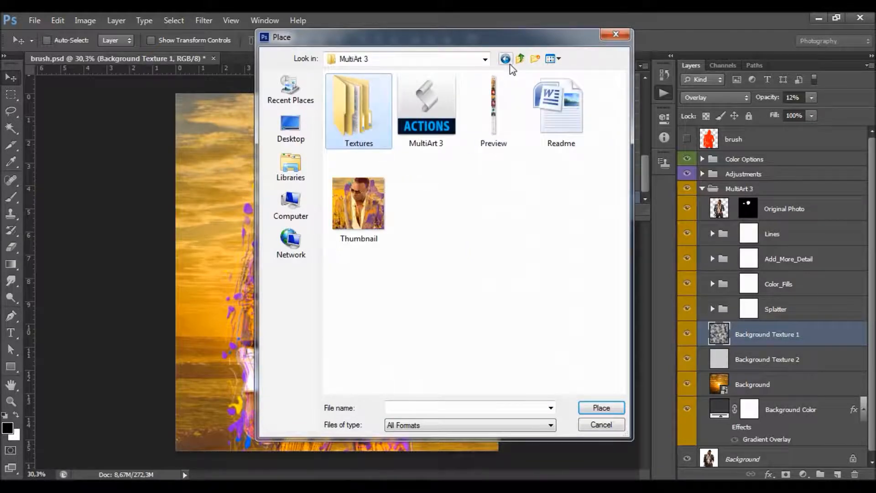
pyautogui.doubleClick(358, 128)
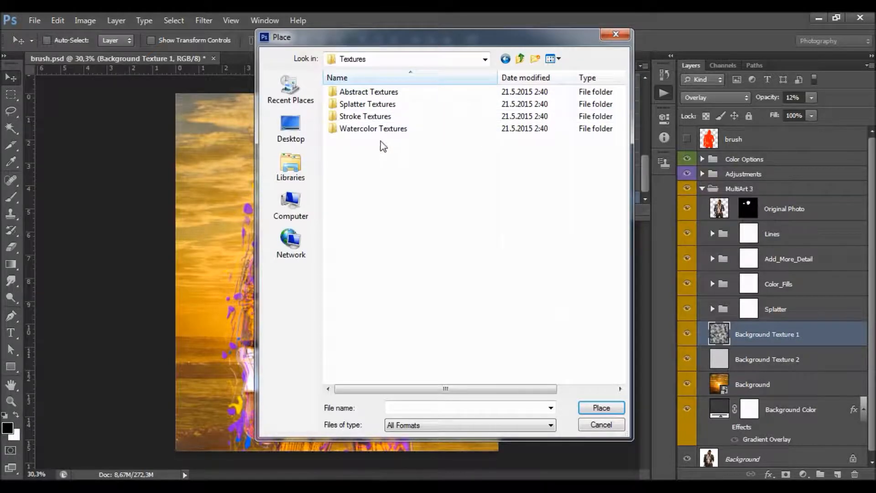
pyautogui.doubleClick(382, 129)
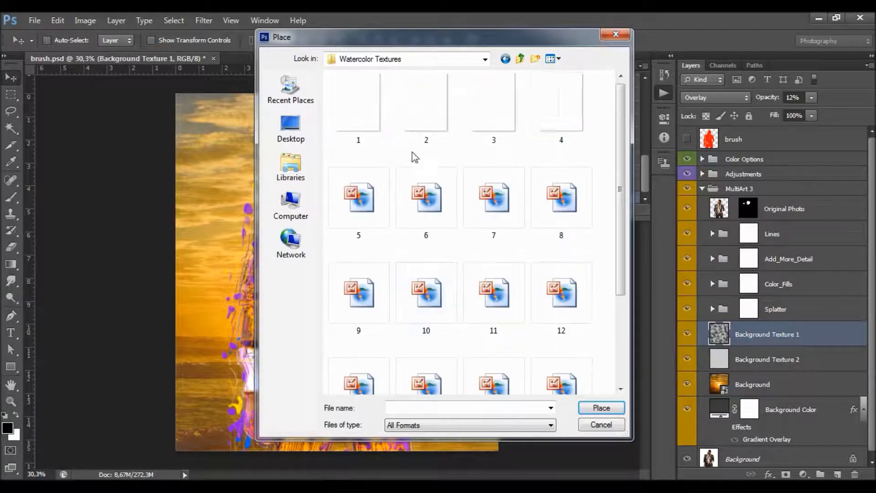
pyautogui.click(430, 124)
pyautogui.doubleClick(433, 112)
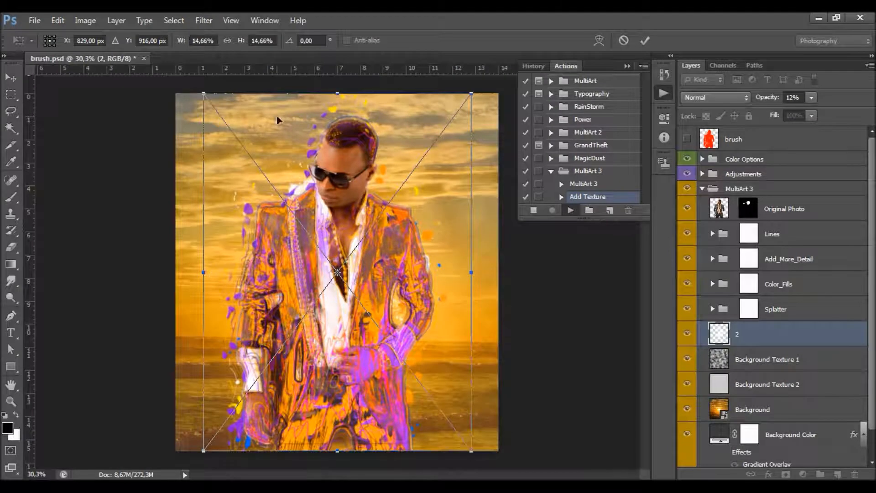
# Enlarge the placed watercolor texture 2, shift it behind the man's shoulder on the right side of the artwork and commit it
pyautogui.scroll(-2, 424, 164)
pyautogui.moveTo(436, 139); pyautogui.dragTo(470, 155)
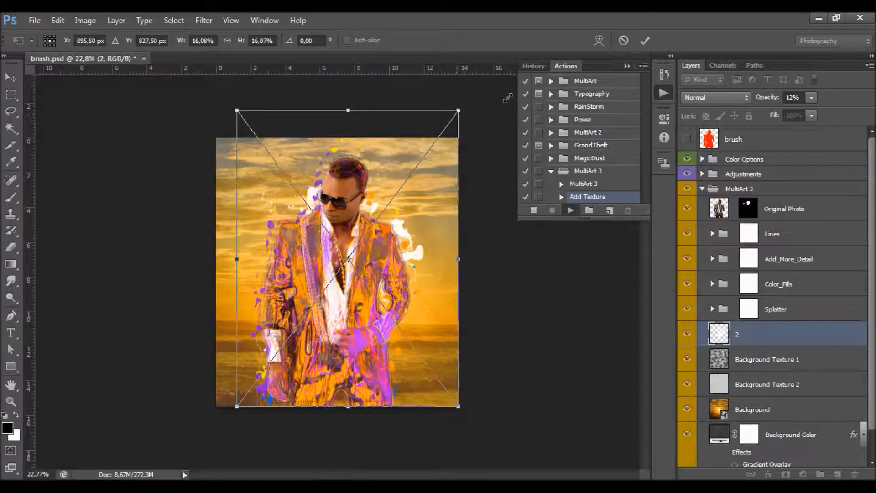
pyautogui.moveTo(457, 112); pyautogui.dragTo(484, 76)
pyautogui.moveTo(484, 405); pyautogui.dragTo(518, 451)
pyautogui.moveTo(465, 355)
pyautogui.mouseDown()
pyautogui.moveTo(486, 342)
pyautogui.moveTo(472, 353)
pyautogui.mouseUp()
pyautogui.moveTo(570, 277)
pyautogui.mouseDown()
pyautogui.moveTo(568, 210)
pyautogui.moveTo(565, 278)
pyautogui.mouseUp()
pyautogui.doubleClick(502, 285)
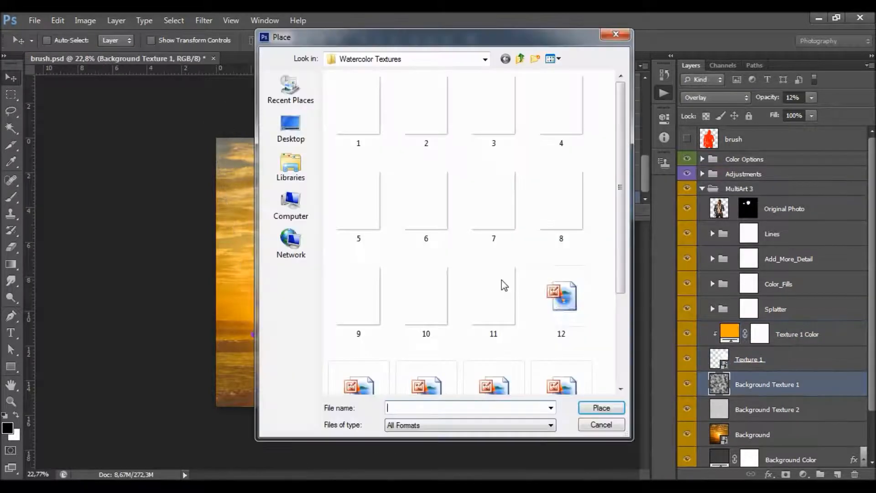
# Compare further watercolor textures for a second Add Texture run and place texture 17
pyautogui.click(501, 288)
pyautogui.scroll(-2, 511, 285)
pyautogui.click(446, 280)
pyautogui.click(351, 284)
pyautogui.click(378, 342)
pyautogui.click(419, 343)
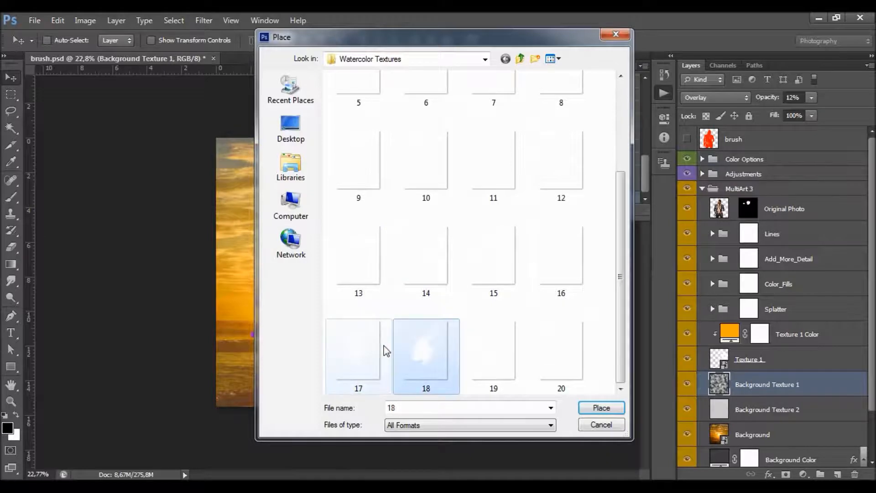
pyautogui.doubleClick(360, 349)
# Scale texture 17 to about 17%, rotate it about 10.4° and position it behind the left side of the man
pyautogui.moveTo(374, 261); pyautogui.dragTo(329, 246)
pyautogui.moveTo(191, 122); pyautogui.dragTo(158, 77)
pyautogui.moveTo(416, 149); pyautogui.dragTo(431, 201)
pyautogui.moveTo(337, 193); pyautogui.dragTo(361, 234)
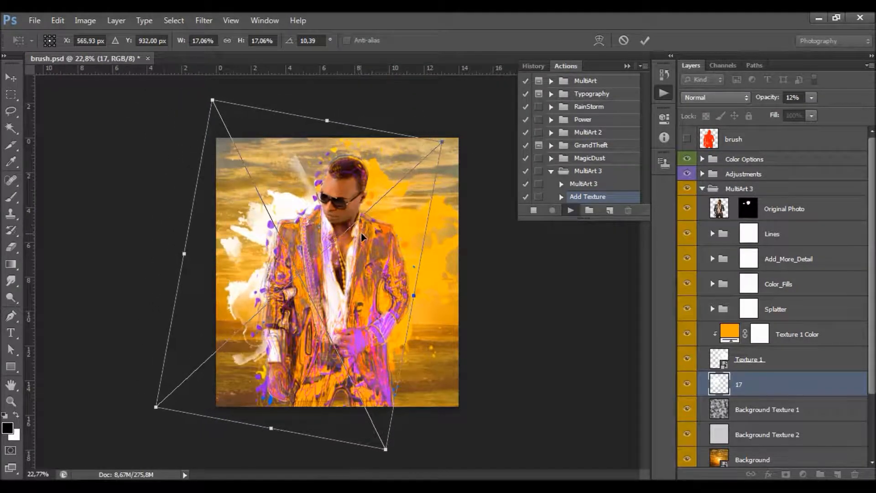
pyautogui.press('Return')
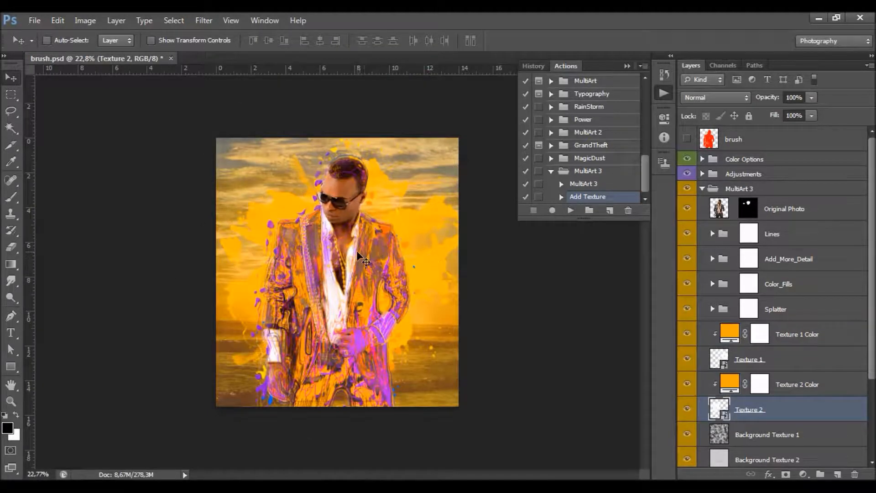
# Set the Texture 1 Color fill to purple 8627a9, starting from a purple sampled in the artwork
pyautogui.scroll(1, 365, 260)
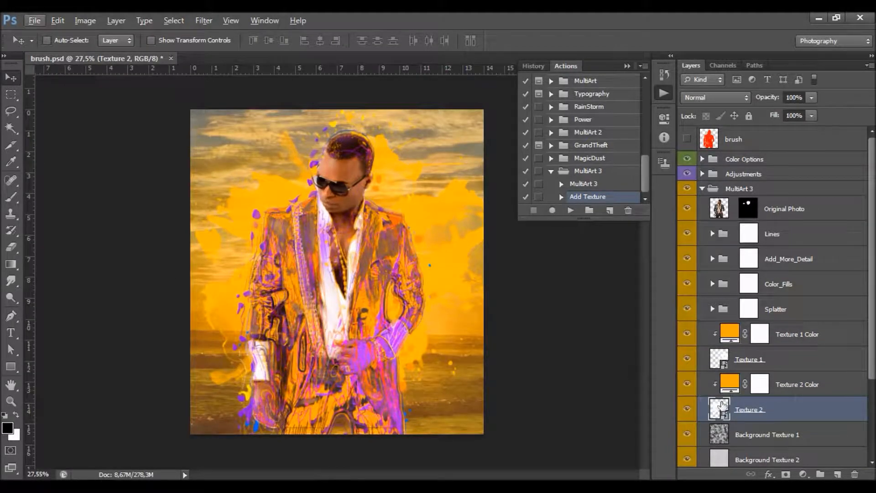
pyautogui.click(730, 361)
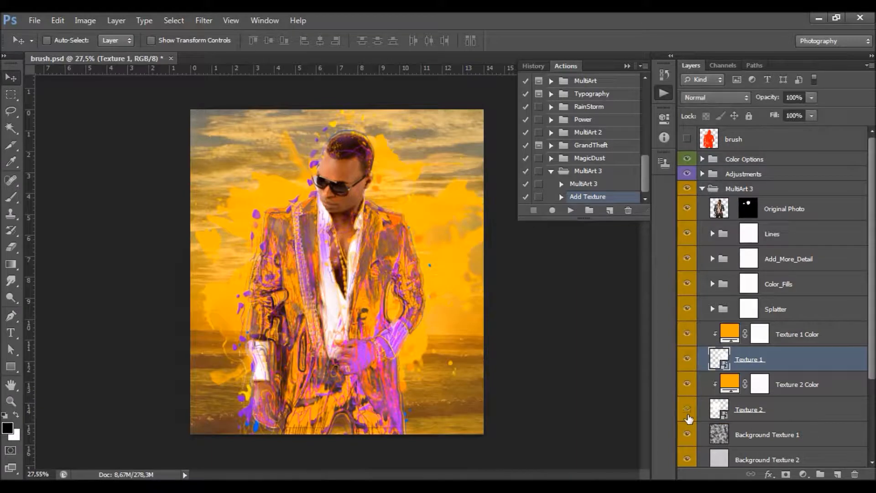
pyautogui.doubleClick(729, 332)
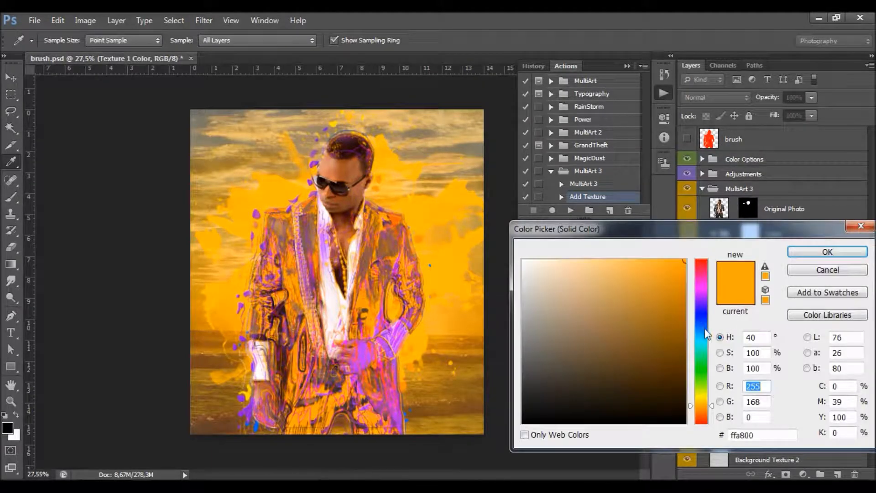
pyautogui.click(364, 352)
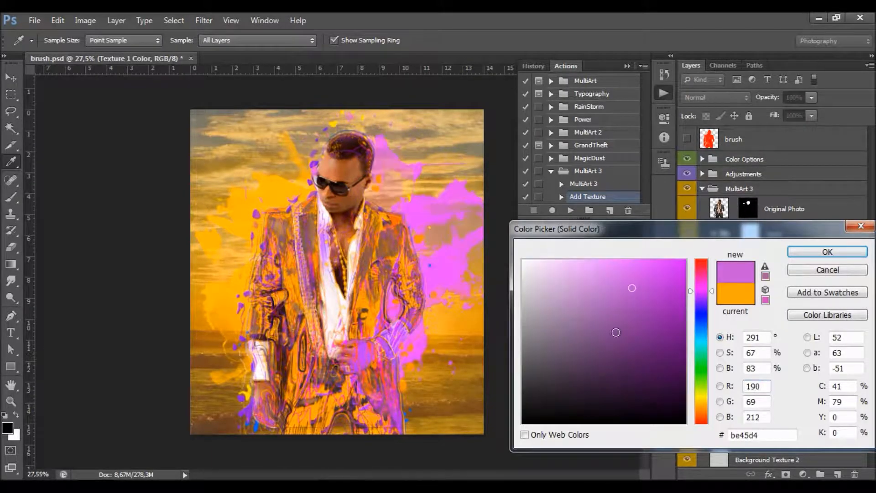
pyautogui.click(648, 312)
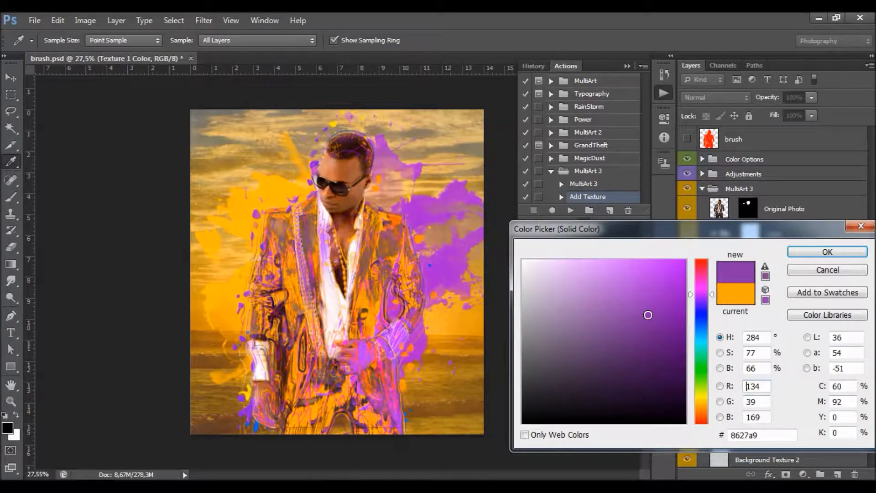
pyautogui.press('Return')
# Try yellow and orange hues for the Texture 2 Color fill and apply a yellowish orange
pyautogui.doubleClick(733, 390)
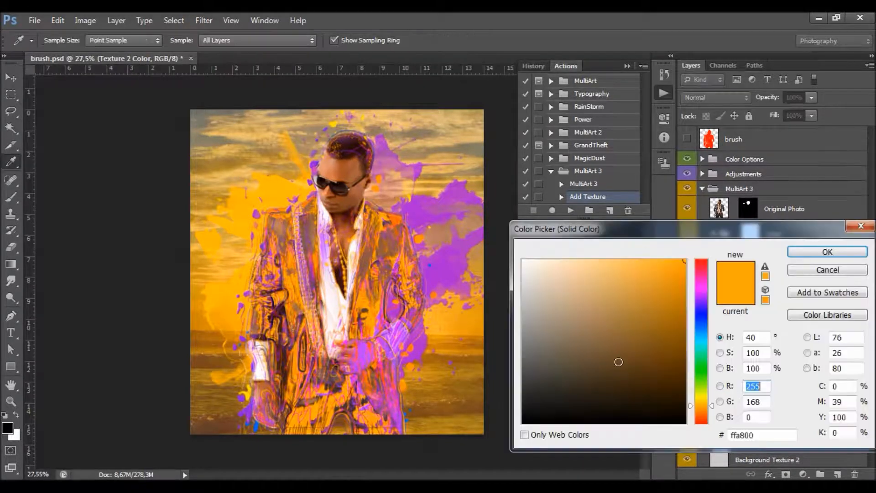
pyautogui.click(701, 406)
pyautogui.click(701, 396)
pyautogui.click(701, 401)
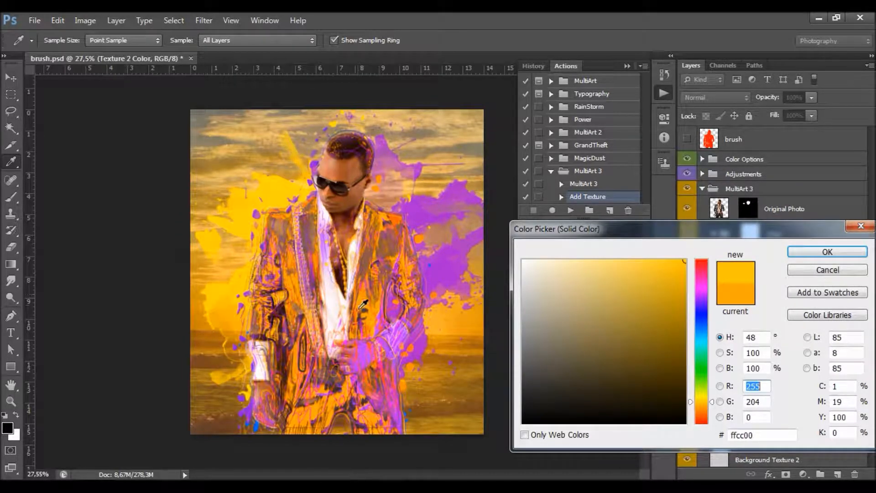
pyautogui.click(373, 294)
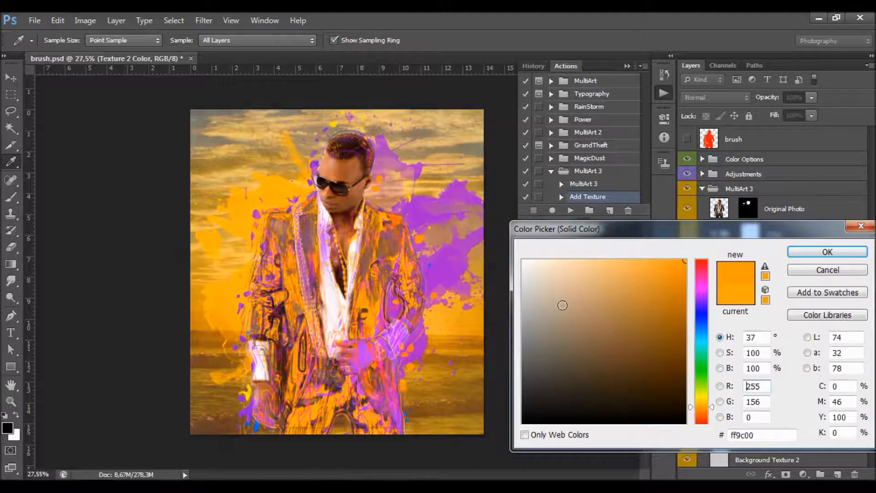
pyautogui.click(701, 404)
pyautogui.press('Return')
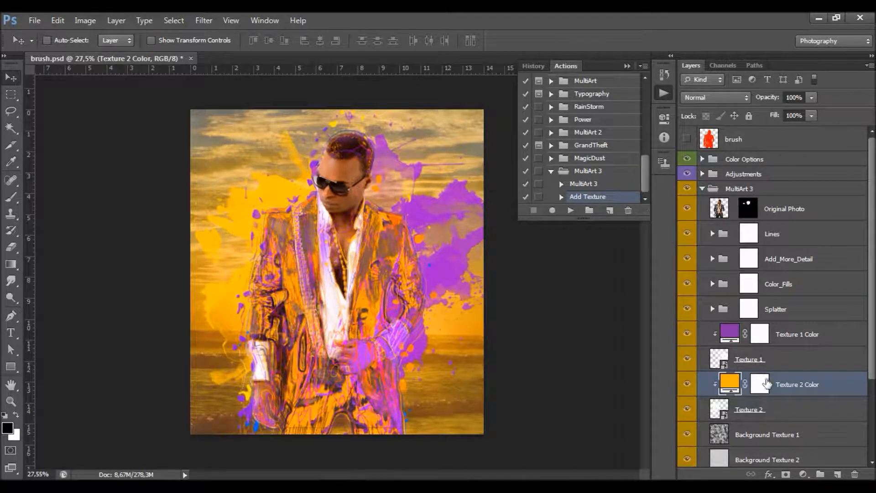
# Group the Texture 1 and Texture 2 layers with their colour fills into a group named Textures
pyautogui.click(761, 410)
pyautogui.keyDown('shift'); pyautogui.click(811, 361); pyautogui.keyUp('shift')
pyautogui.keyDown('shift'); pyautogui.click(810, 333); pyautogui.keyUp('shift')
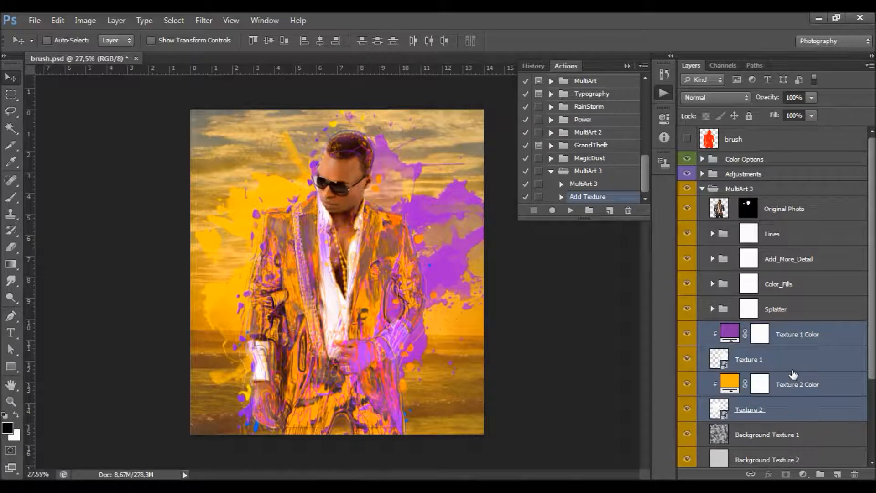
pyautogui.click(117, 21)
pyautogui.click(118, 23)
pyautogui.click(117, 23)
pyautogui.moveTo(132, 35)
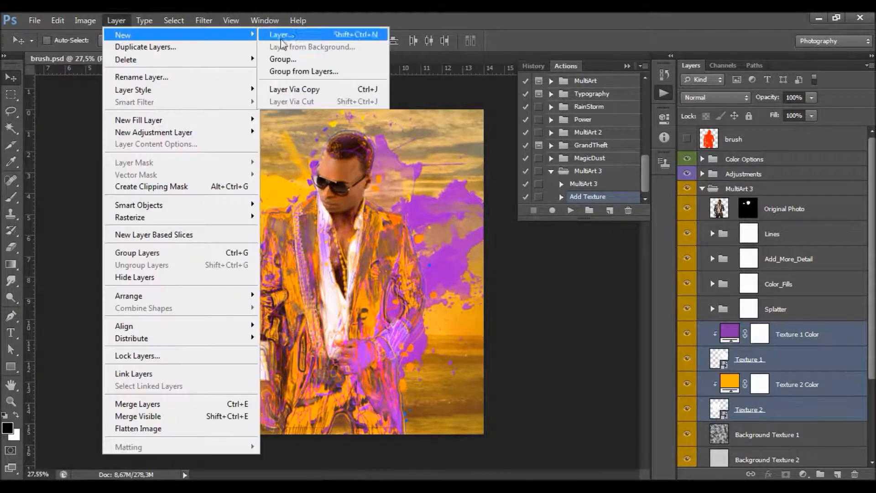
pyautogui.click(299, 72)
pyautogui.write('Textures')
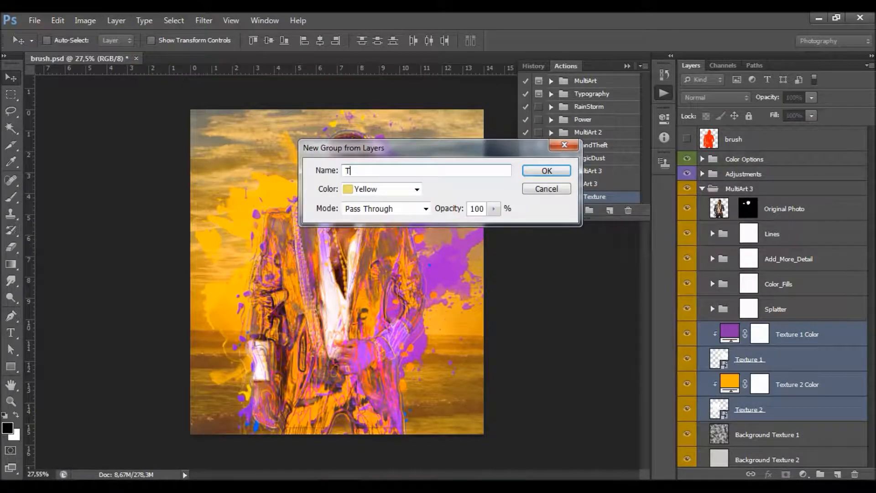
pyautogui.press('Return')
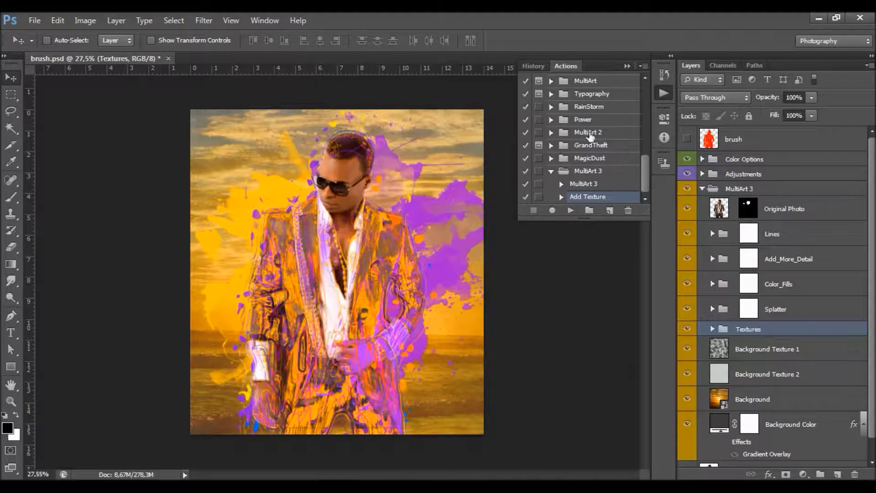
# Move the Textures group into the Add_More_Detail group, between Add_More_Detail_2 and AMD_3_Color
pyautogui.click(712, 258)
pyautogui.scroll(-1, 732, 252)
pyautogui.scroll(-2, 732, 252)
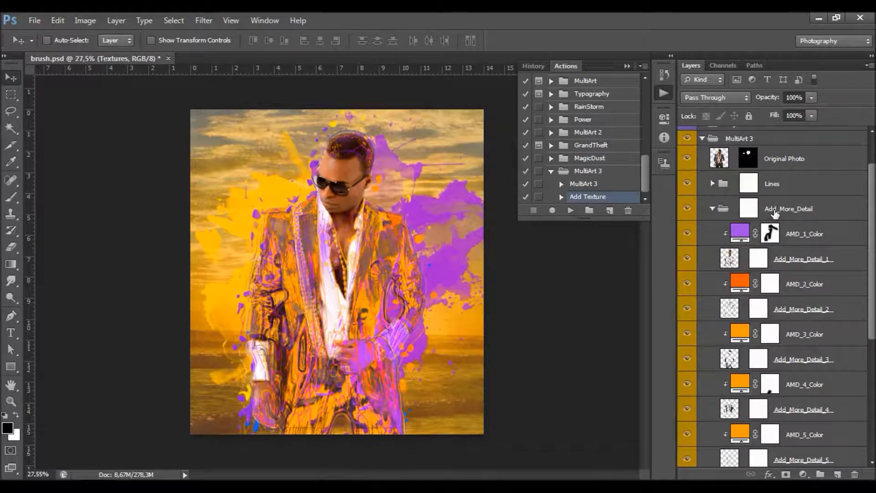
pyautogui.scroll(-3, 798, 214)
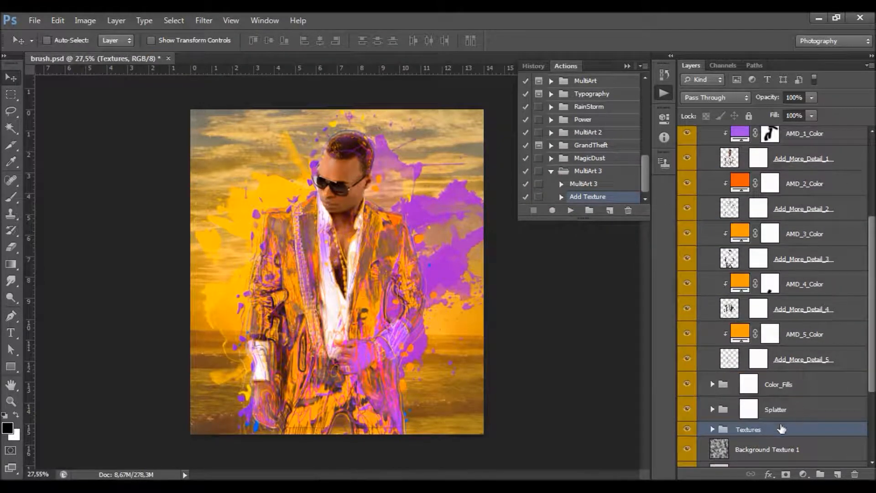
pyautogui.moveTo(783, 429); pyautogui.dragTo(796, 226)
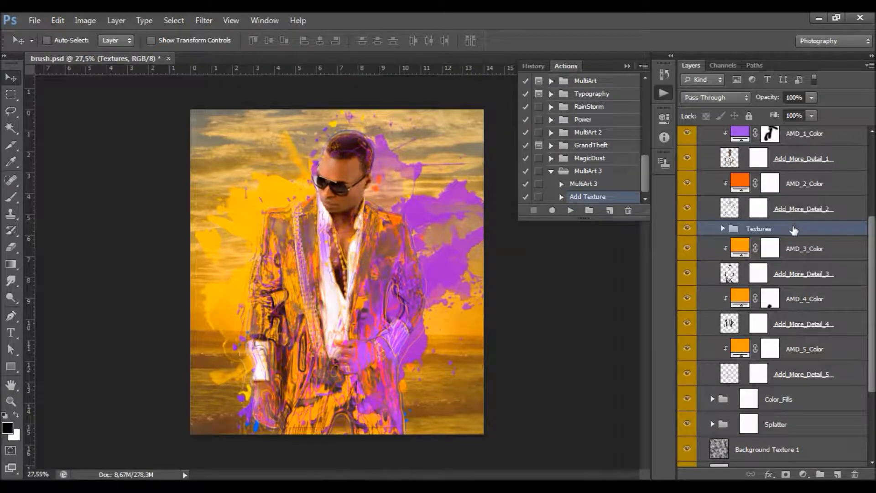
# Move the Textures group down within Add_More_Detail, between Add_More_Detail_4 and AMD_5_Color
pyautogui.scroll(-2, 793, 230)
pyautogui.moveTo(780, 182); pyautogui.dragTo(805, 208)
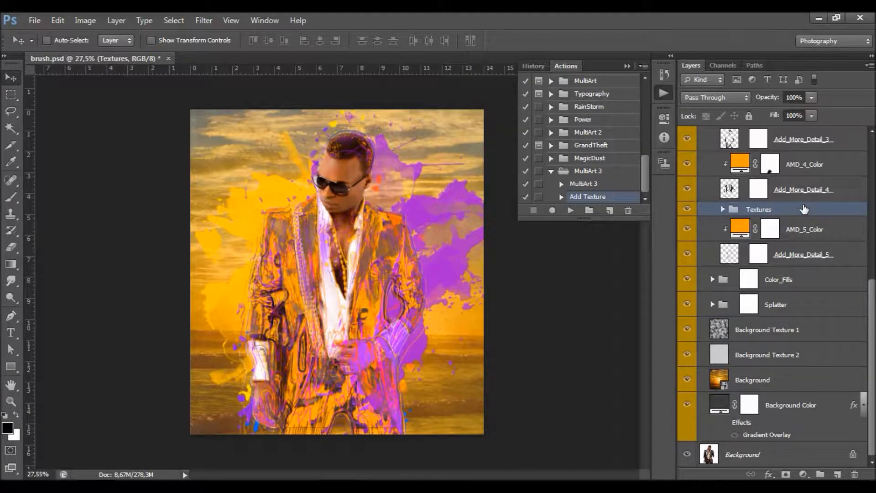
pyautogui.scroll(2, 393, 252)
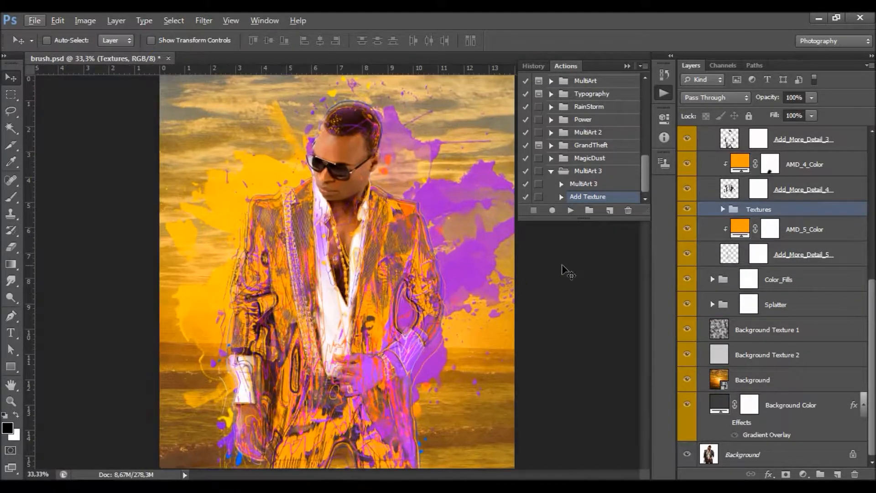
pyautogui.scroll(6, 751, 260)
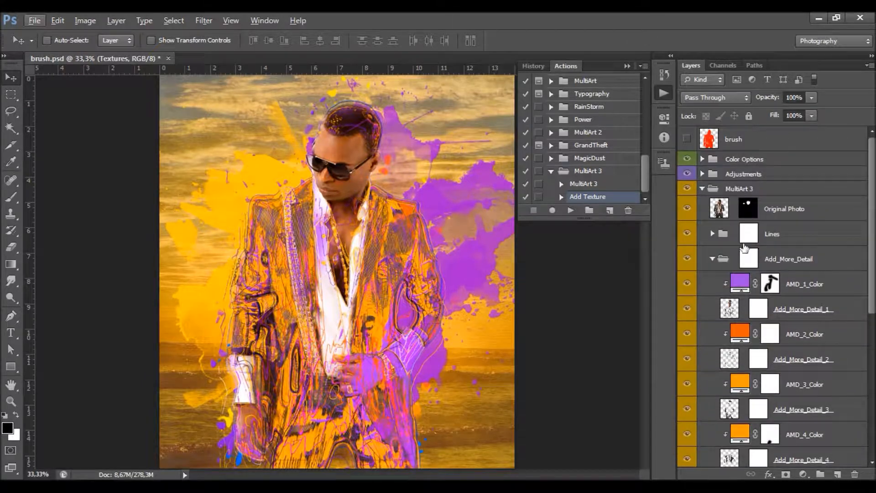
# Collapse the MultiArt 3 group and turn on Color Option 15 in the Color Options group at 59% opacity
pyautogui.click(702, 189)
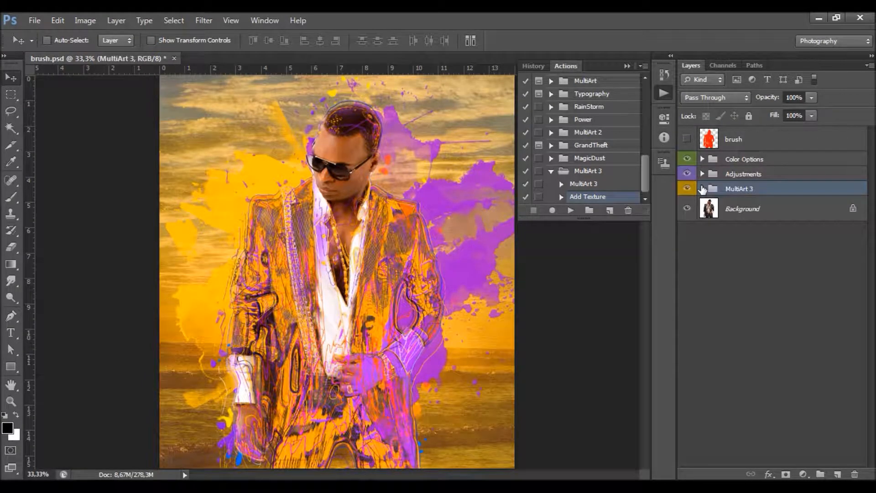
pyautogui.click(702, 158)
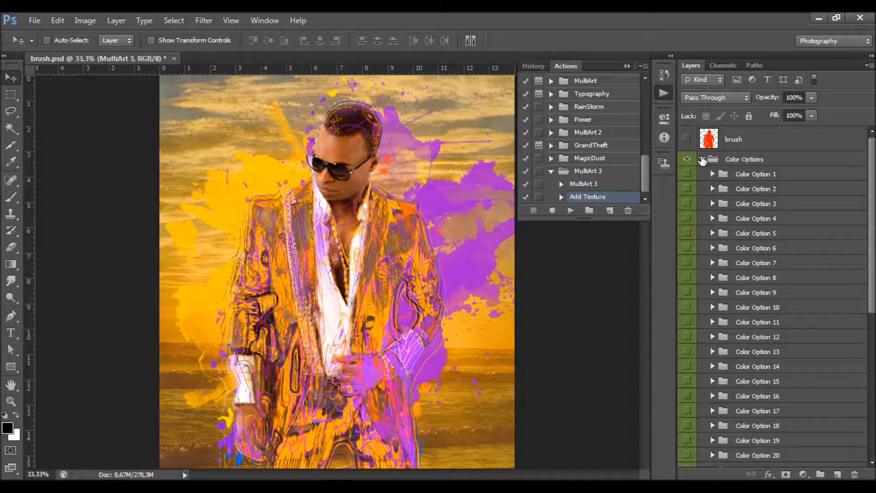
pyautogui.scroll(-3, 739, 210)
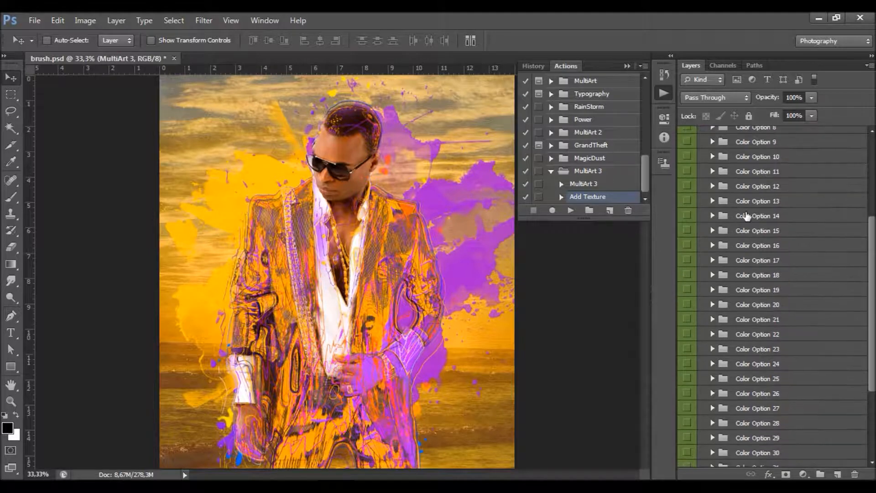
pyautogui.click(771, 231)
pyautogui.click(686, 230)
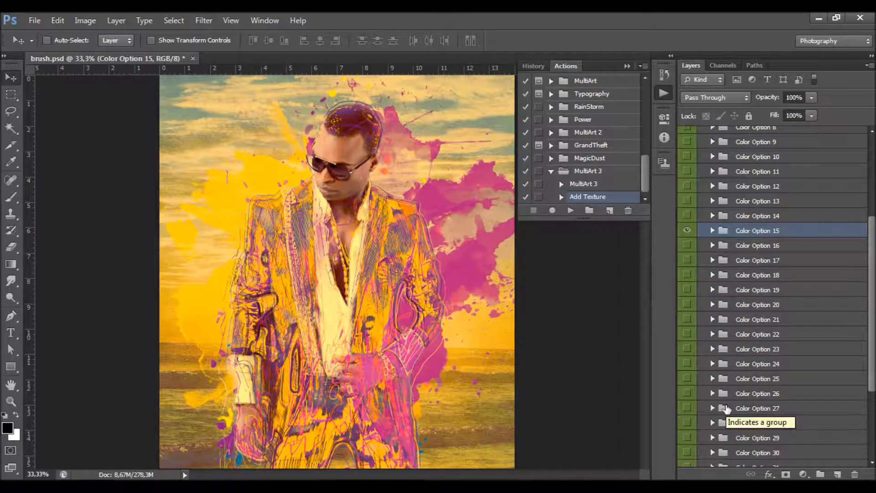
pyautogui.click(793, 97)
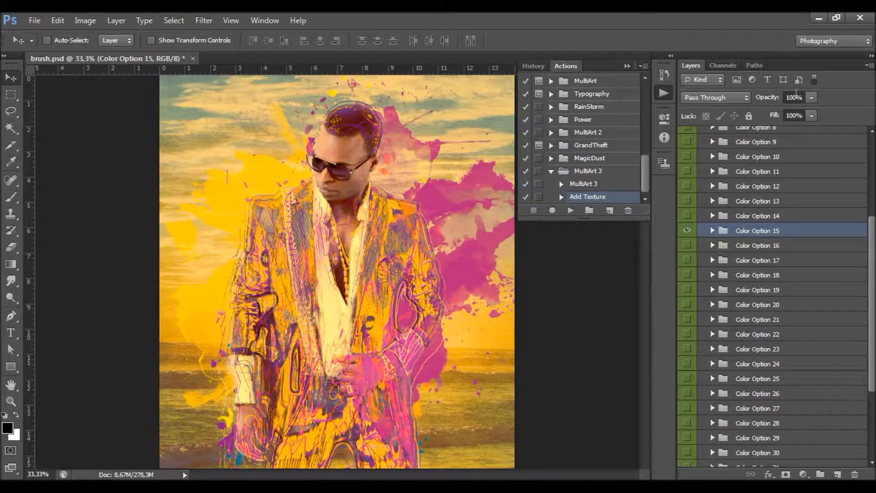
pyautogui.moveTo(808, 98); pyautogui.dragTo(783, 113)
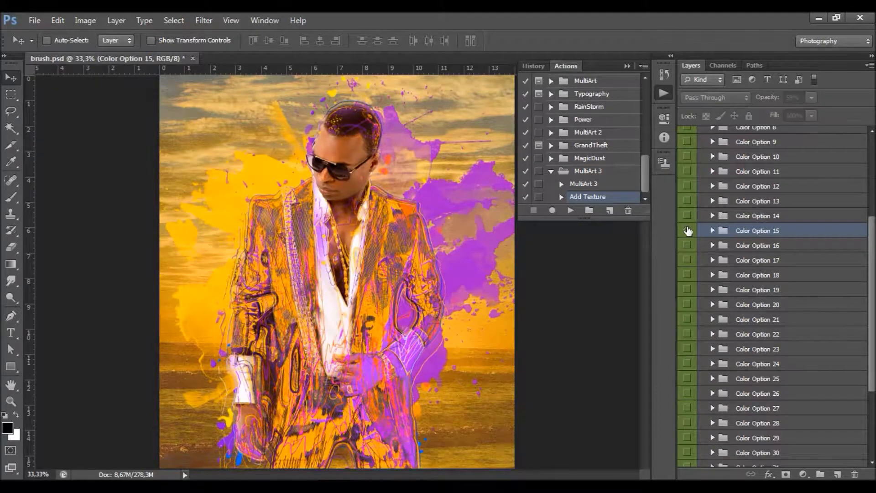
pyautogui.click(687, 230)
# Turn on Color Option 24 at 19% opacity and compare the artwork with and without it
pyautogui.scroll(-2, 770, 274)
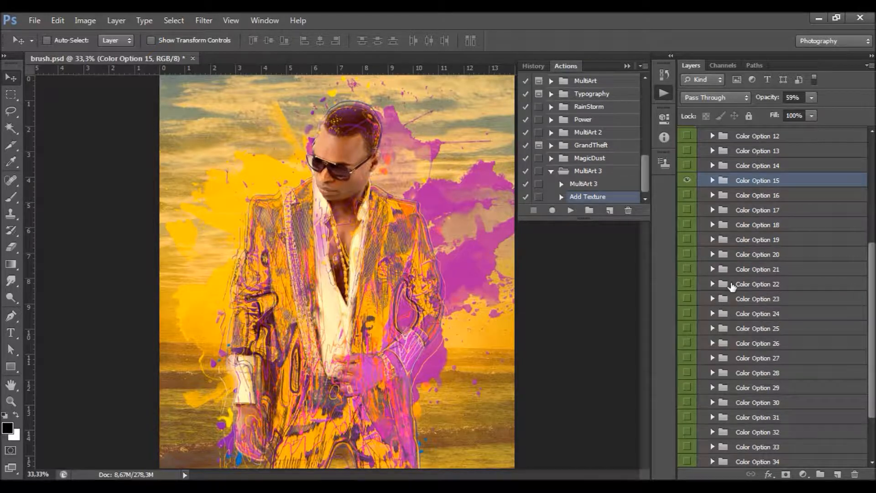
pyautogui.click(688, 315)
pyautogui.click(752, 314)
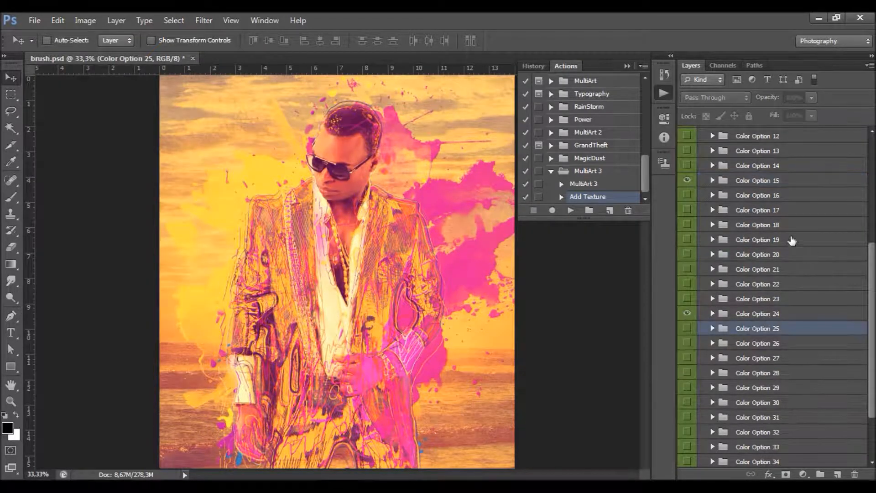
pyautogui.click(810, 97)
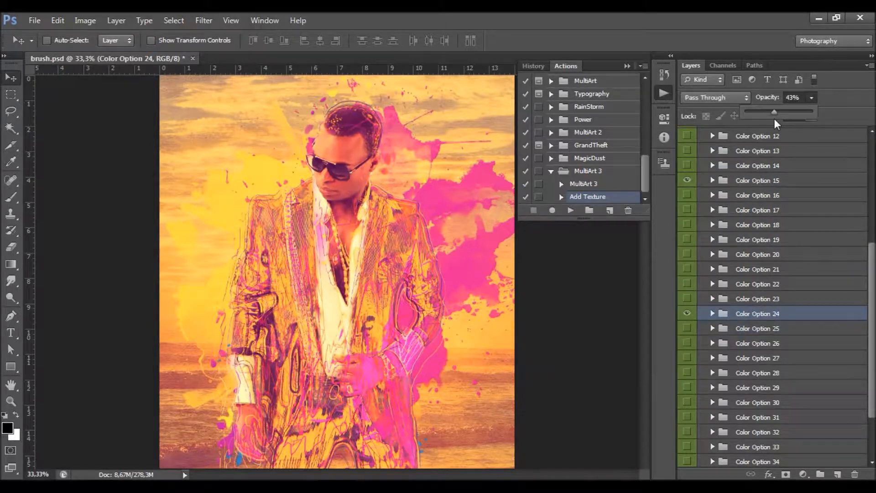
pyautogui.moveTo(774, 119); pyautogui.dragTo(768, 120)
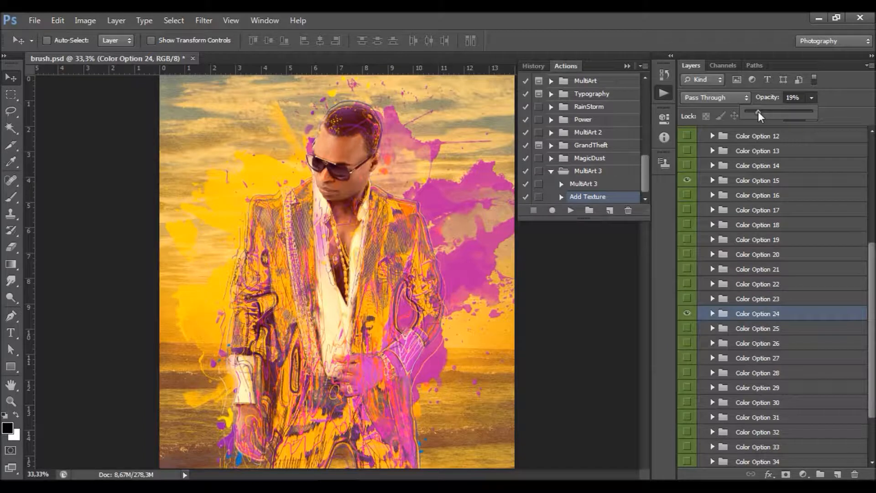
pyautogui.click(688, 313)
pyautogui.click(688, 313)
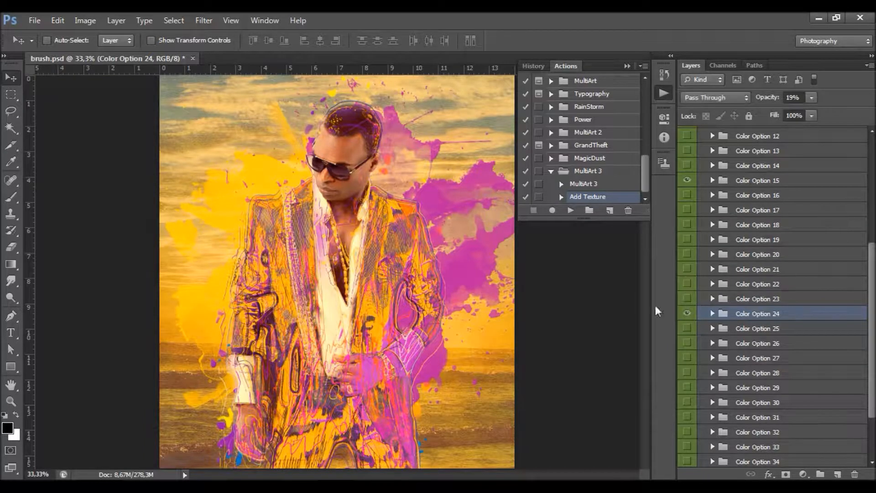
# Compare the whole artwork with the Color Options group hidden and shown, and collapse the group
pyautogui.press('z')
pyautogui.hotkey('ctrl', '-')
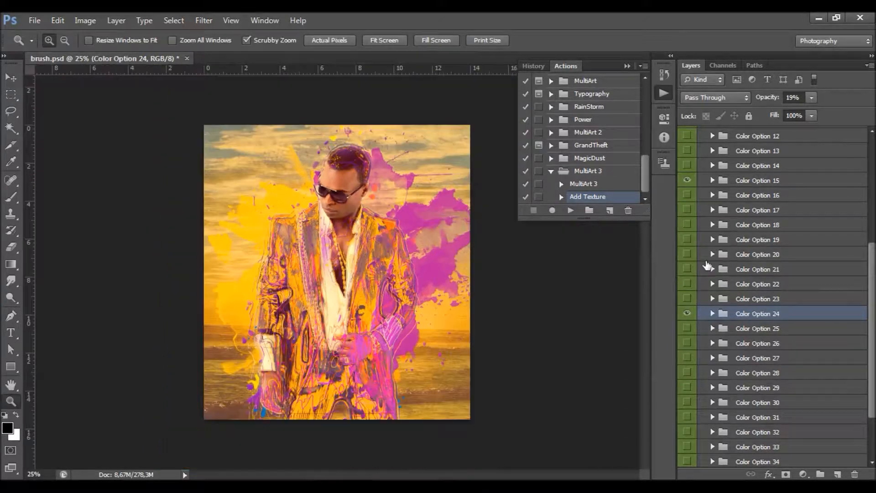
pyautogui.scroll(10, 707, 266)
pyautogui.click(686, 158)
pyautogui.click(685, 158)
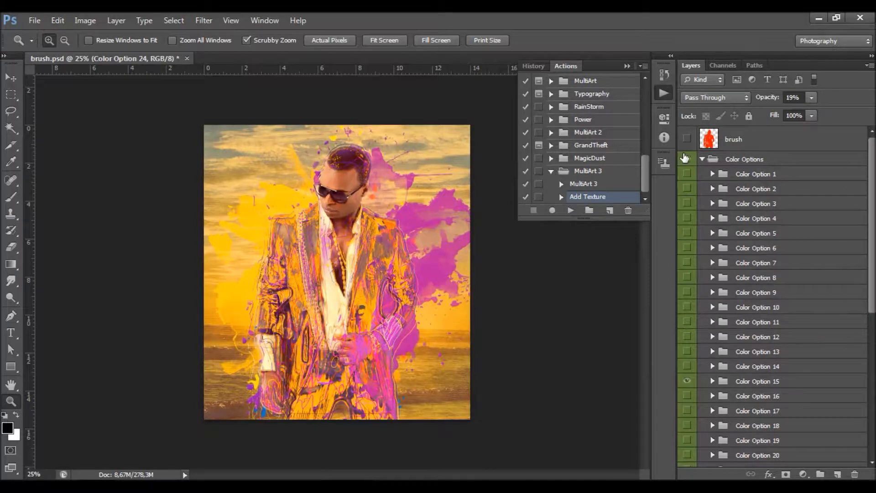
pyautogui.click(702, 159)
pyautogui.click(355, 272)
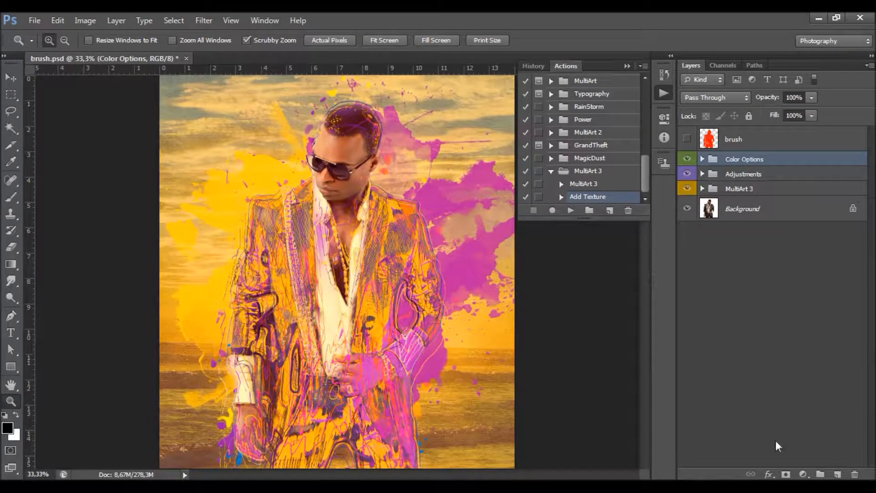
# Add a new layer above Color Options and fill it with the merged artwork using Apply Image
pyautogui.click(837, 472)
pyautogui.click(85, 20)
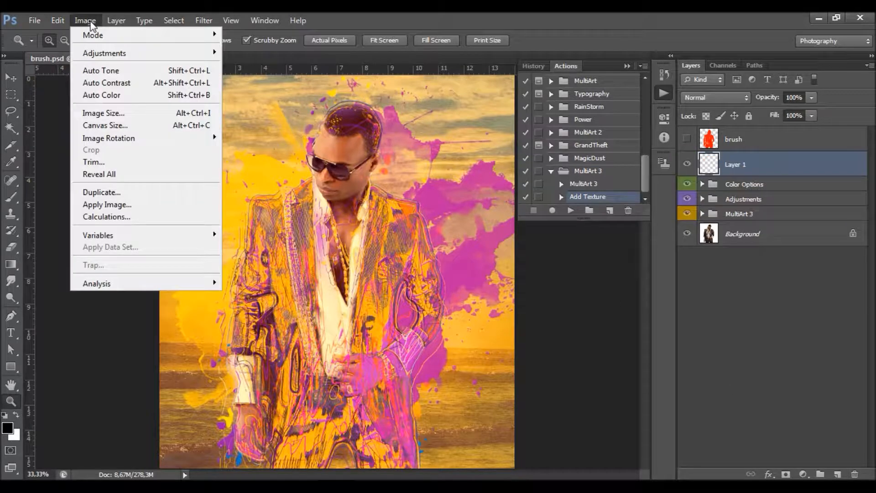
pyautogui.click(129, 204)
pyautogui.click(549, 142)
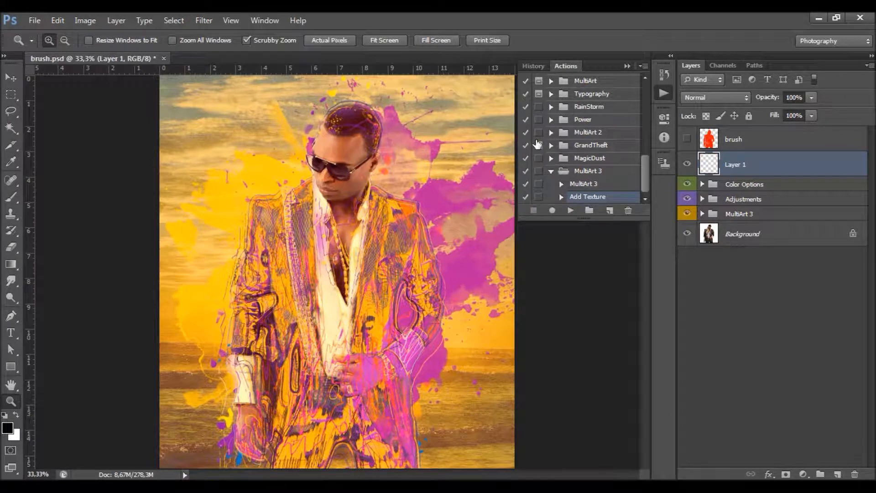
# Apply a High Pass filter with a 2.0 pixel radius to Layer 1
pyautogui.click(207, 20)
pyautogui.moveTo(289, 246)
pyautogui.click(387, 260)
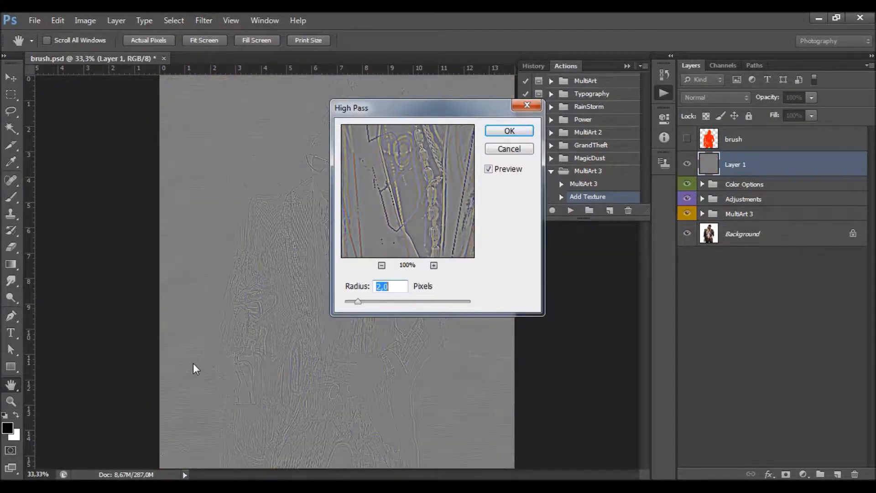
pyautogui.click(508, 130)
# Set Layer 1 to Vivid Light blending at 58% opacity
pyautogui.click(703, 98)
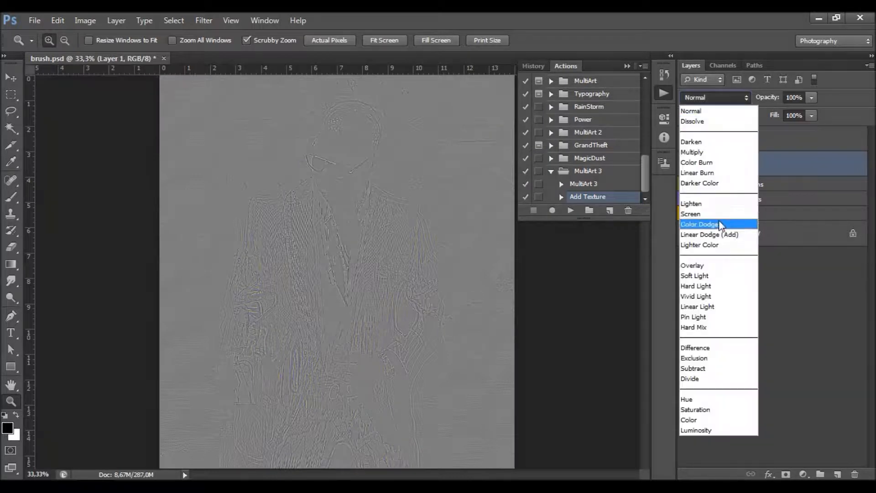
pyautogui.click(703, 296)
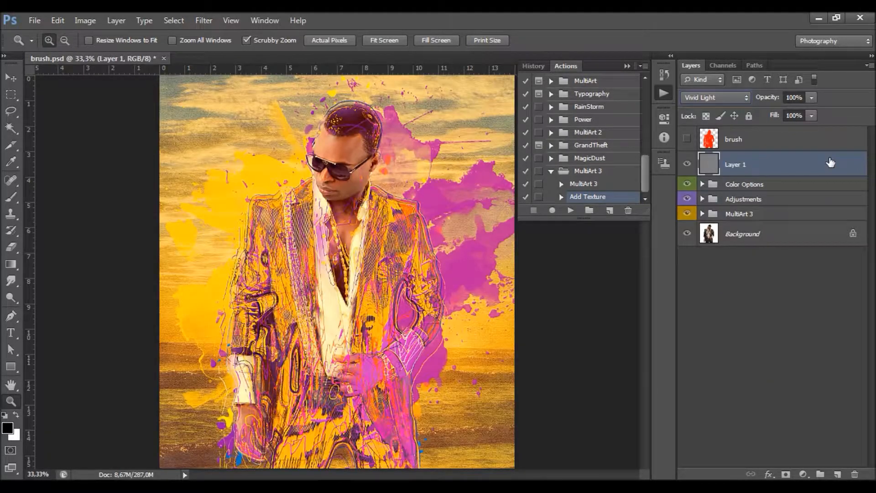
pyautogui.press('v')
pyautogui.click(811, 98)
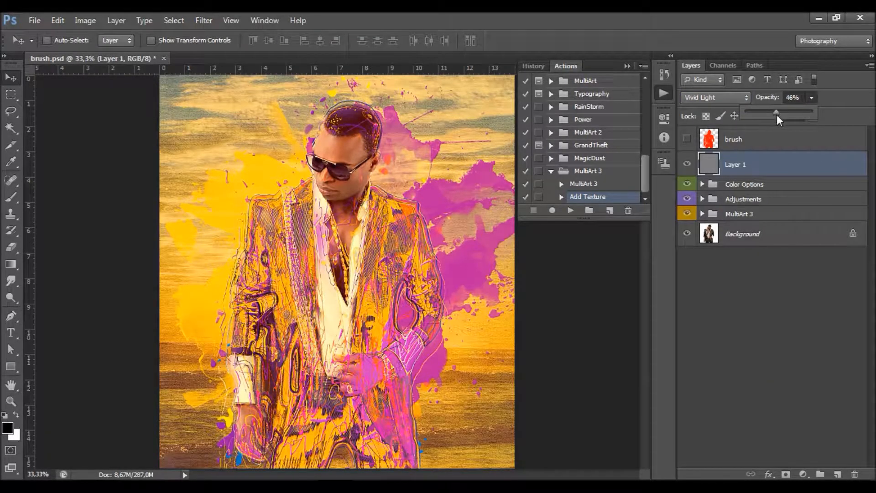
pyautogui.moveTo(765, 112); pyautogui.dragTo(784, 112)
# Rename Layer 1 to Add Sharpen, removing the stray backslash from the end of the name
pyautogui.doubleClick(744, 165)
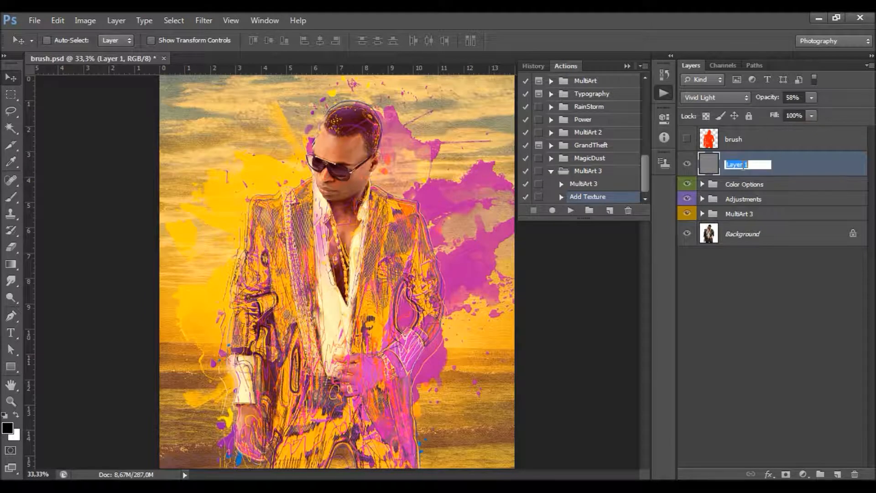
pyautogui.write('Add Sharpen\\')
pyautogui.press('Return')
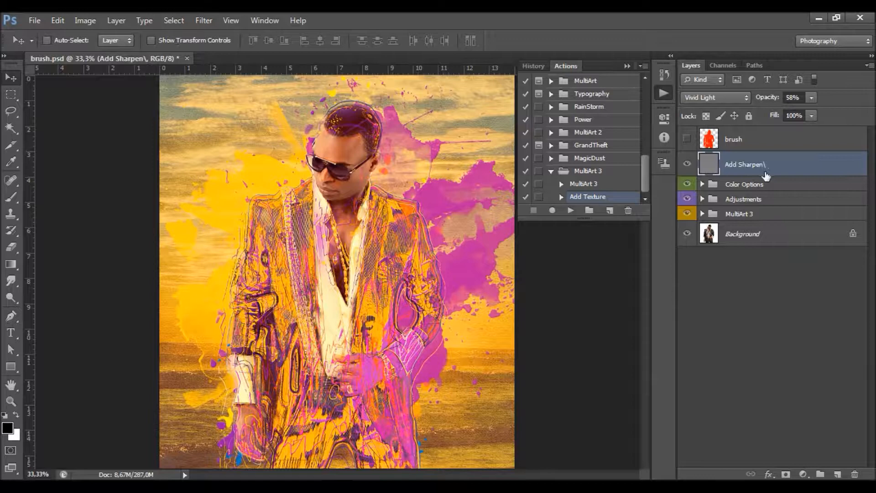
pyautogui.doubleClick(770, 164)
pyautogui.click(771, 163)
pyautogui.press('BackSpace')
pyautogui.press('Return')
# Reduce the Add Sharpen layer's opacity to 30%
pyautogui.moveTo(809, 101); pyautogui.dragTo(783, 113)
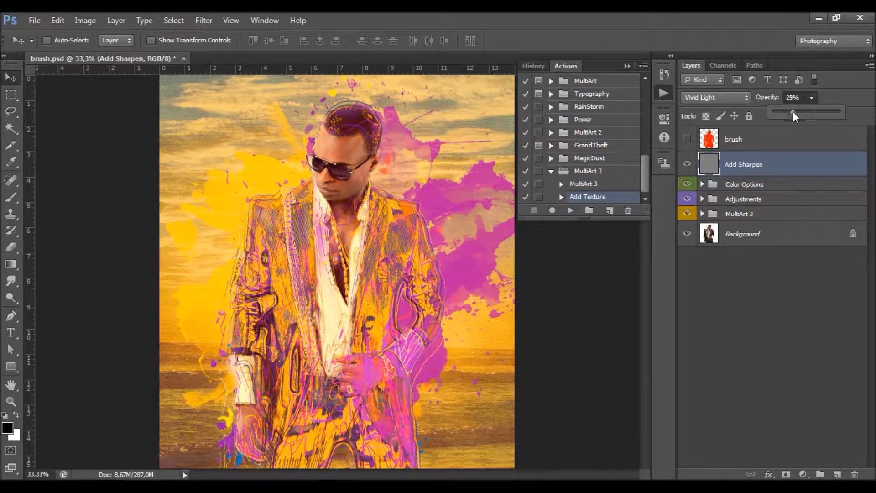
pyautogui.doubleClick(792, 96)
pyautogui.write('30')
pyautogui.press('Return')
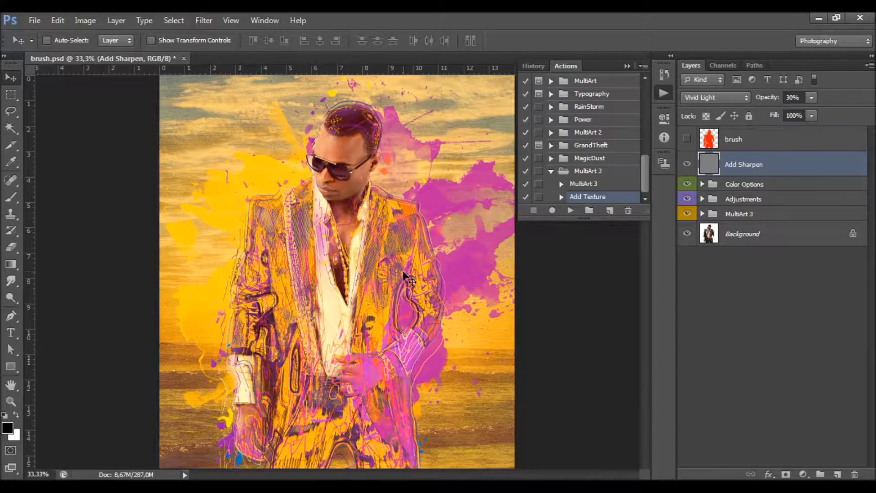
# Convert the locked Background to a regular layer named Layer 0 and place a copy of it above Add Sharpen
pyautogui.doubleClick(732, 236)
pyautogui.press('Return')
pyautogui.moveTo(766, 240); pyautogui.dragTo(750, 155)
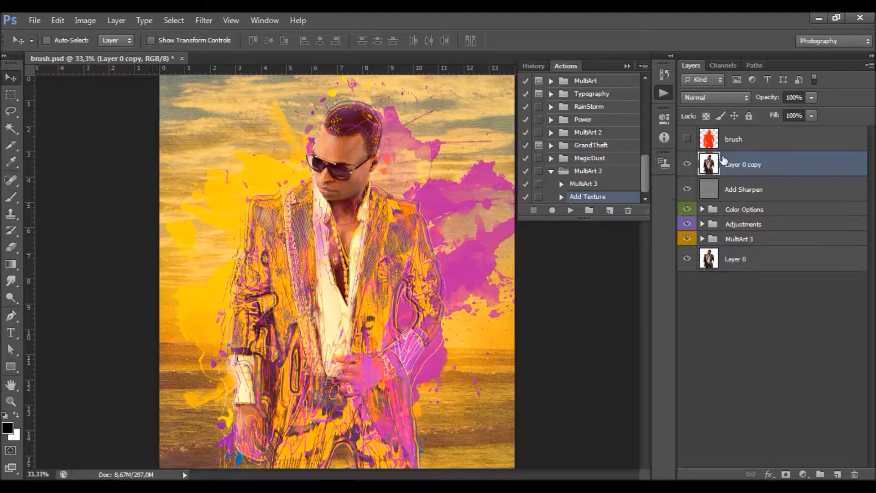
# Toggle the Layer 0 copy to compare the original photo with the artwork, leaving the copy hidden
pyautogui.click(685, 165)
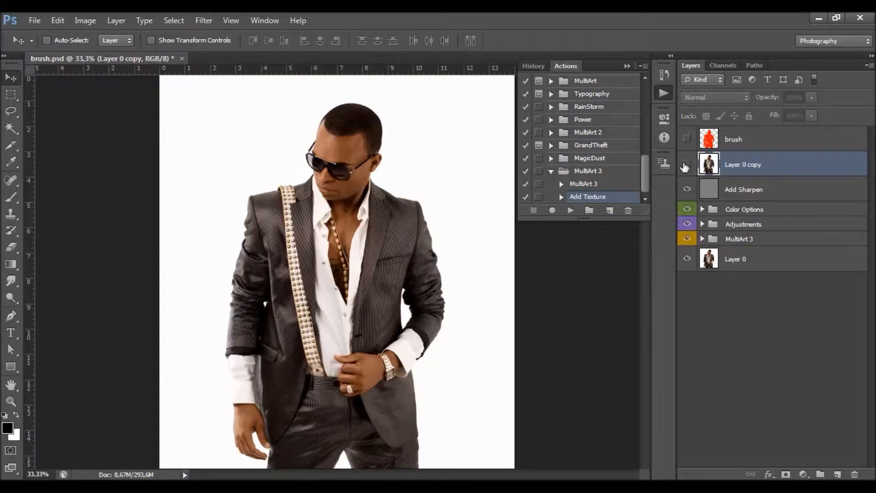
pyautogui.click(686, 165)
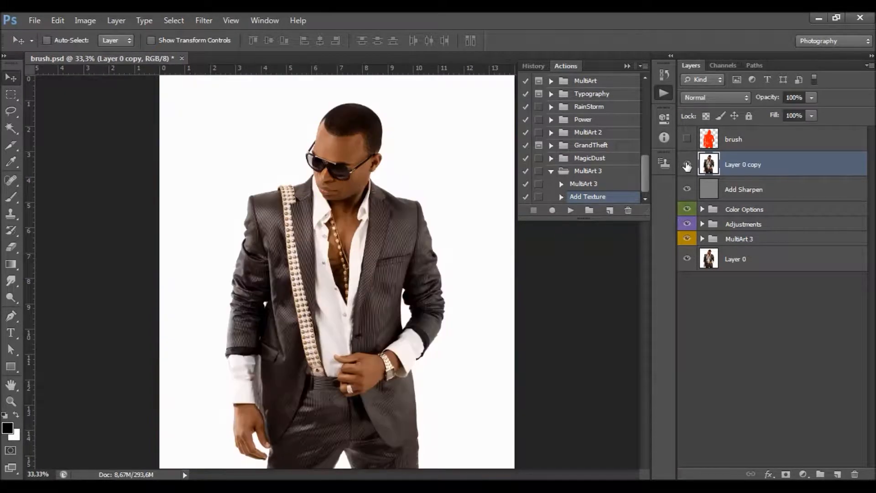
pyautogui.click(686, 165)
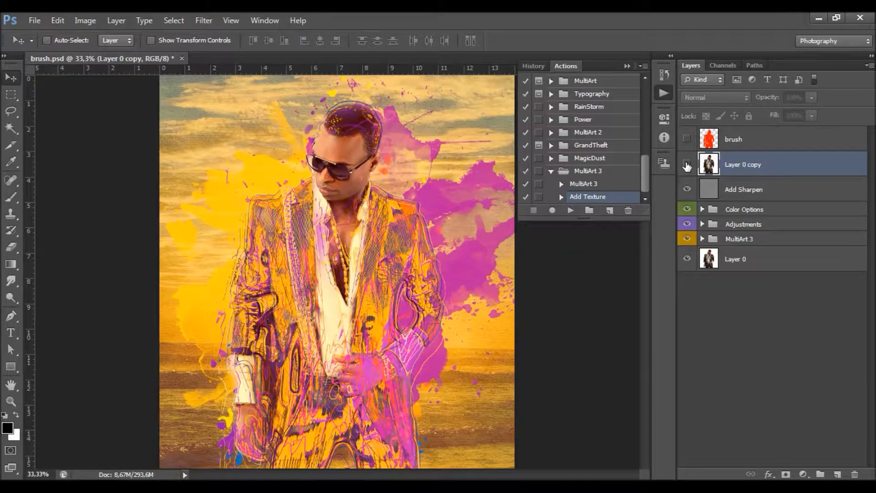
# Collapse the list of actions and examine the finished artwork at 25% and 33.33% zoom
pyautogui.press('z')
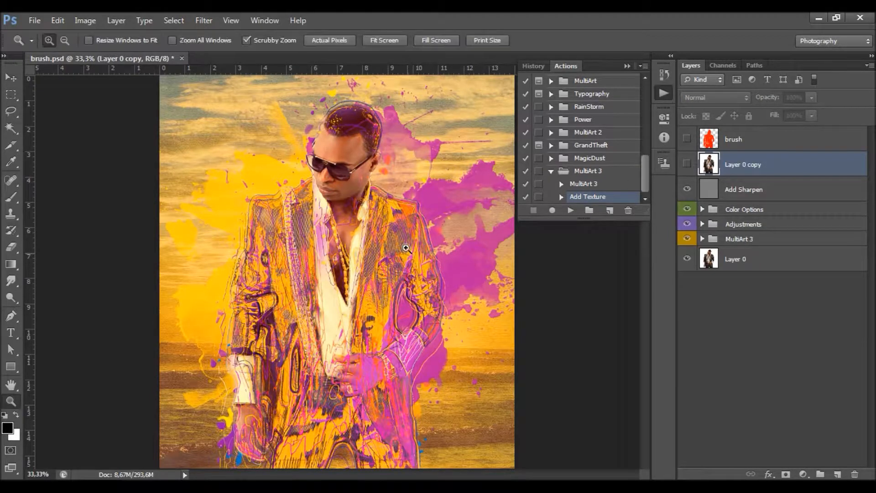
pyautogui.click(405, 248)
pyautogui.keyDown('alt'); pyautogui.click(404, 248); pyautogui.keyUp('alt')
pyautogui.click(623, 66)
pyautogui.keyDown('alt'); pyautogui.click(314, 257); pyautogui.keyUp('alt')
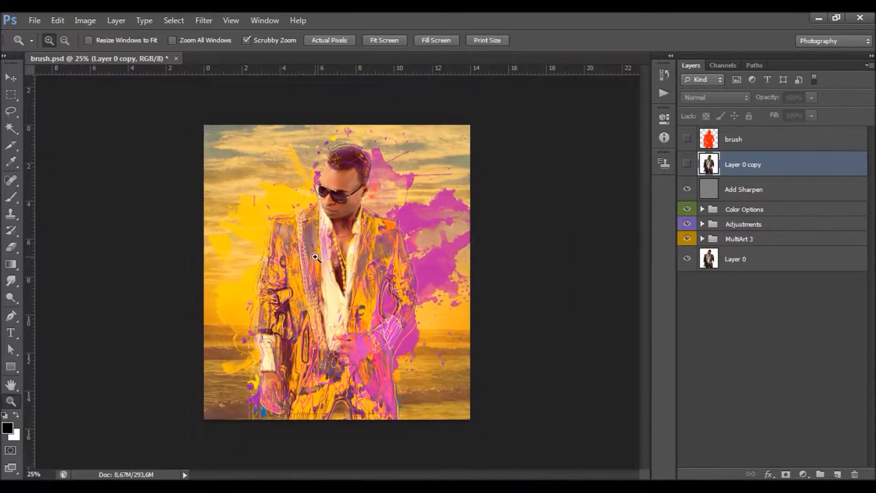
pyautogui.click(315, 257)
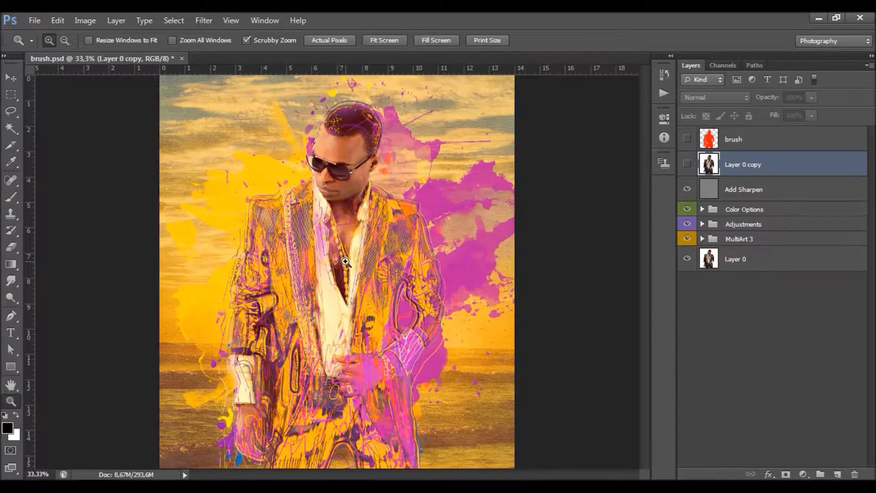